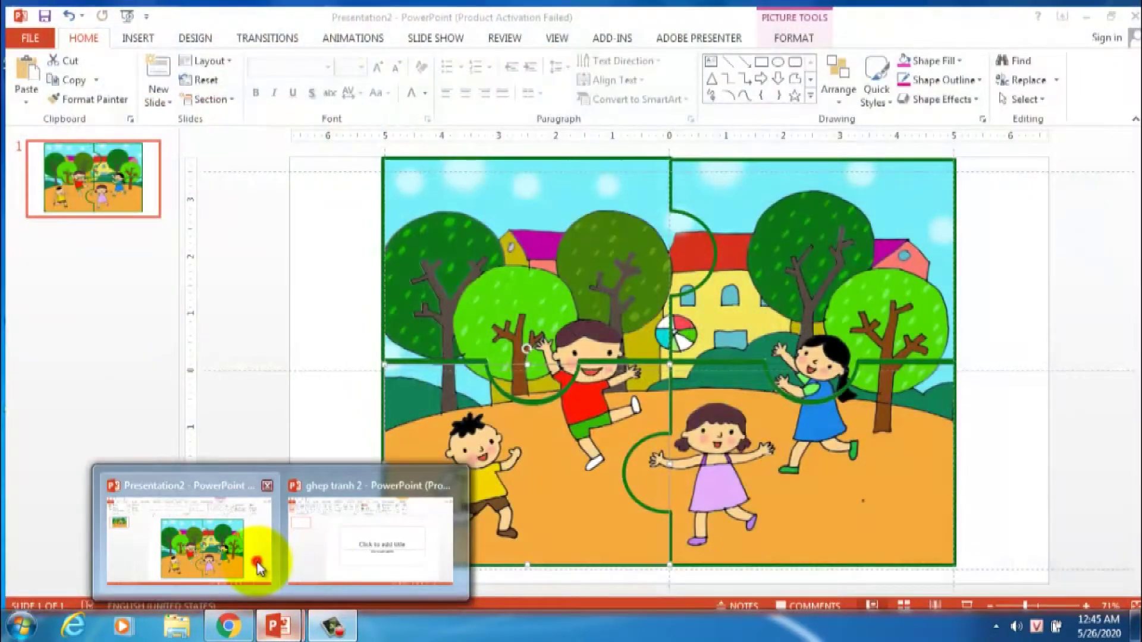
In Presentation2, drag the top-left, bottom-right and top-right puzzle pieces apart.
click(268, 556)
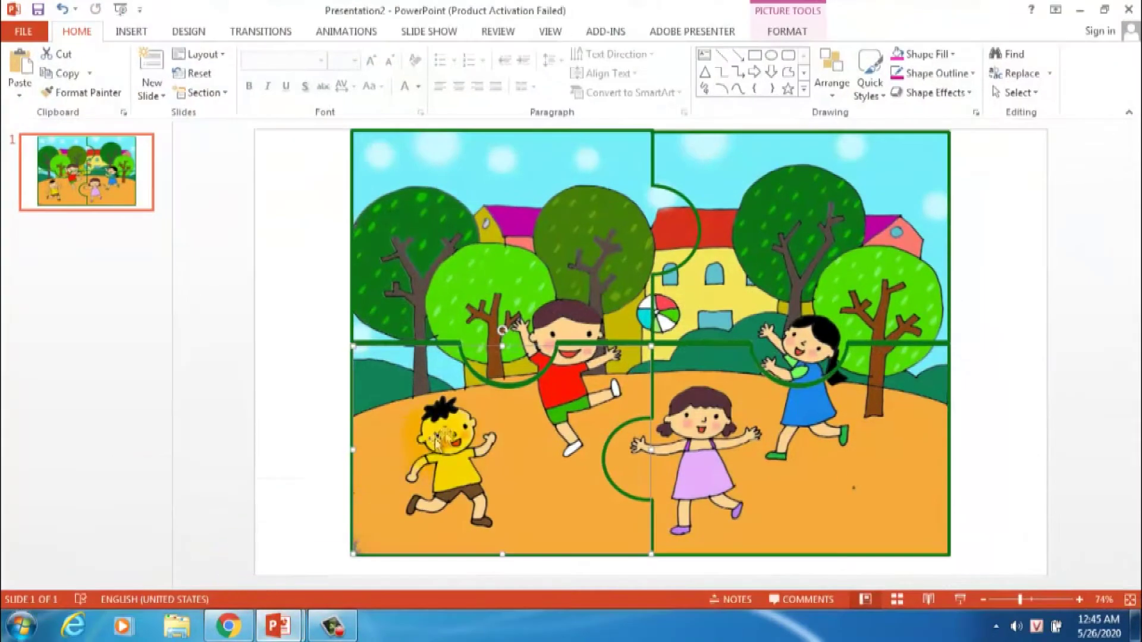
drag(461, 293, 447, 292)
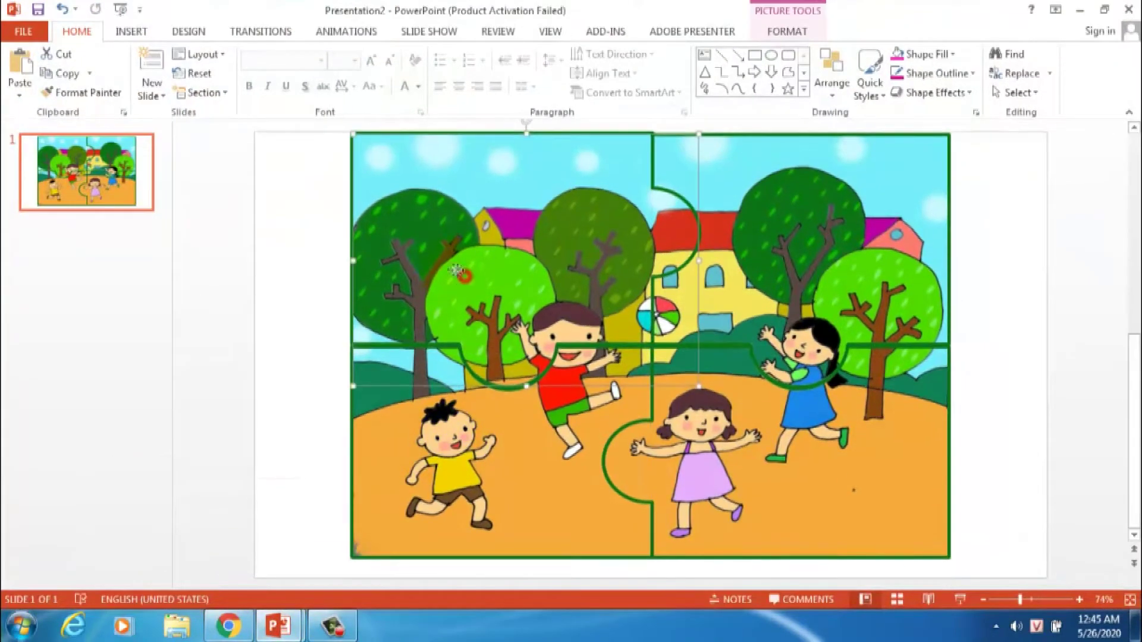
drag(404, 450, 405, 458)
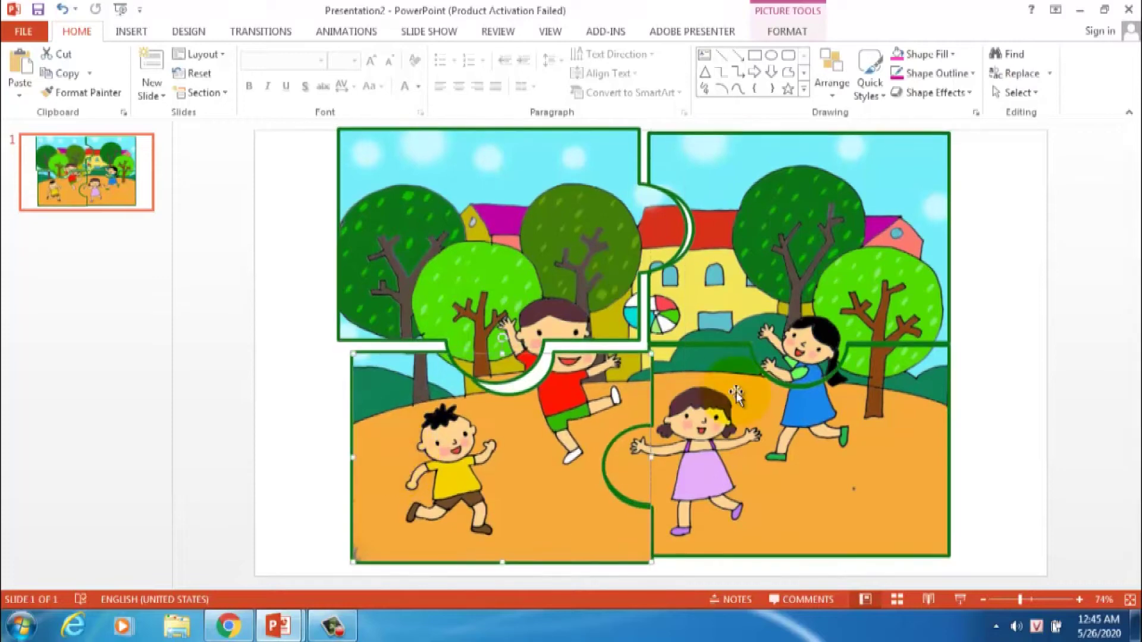
drag(702, 452, 725, 459)
click(750, 208)
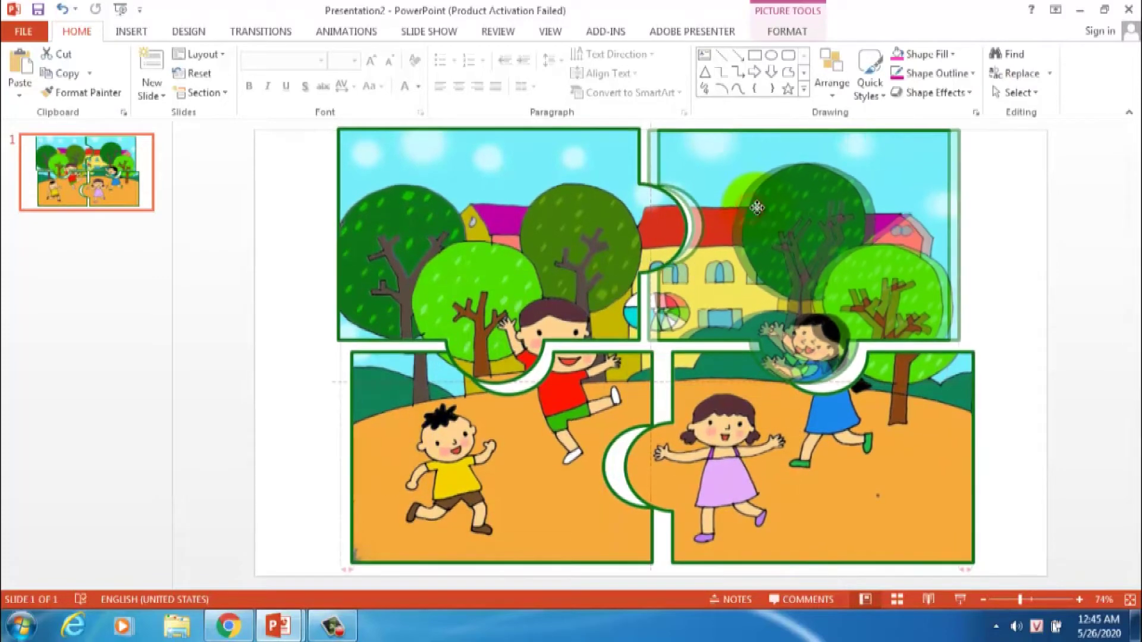
drag(793, 238, 781, 234)
Fit the bottom-right and bottom-left pieces back together, then return to ghep tranh 2.
drag(750, 450, 717, 443)
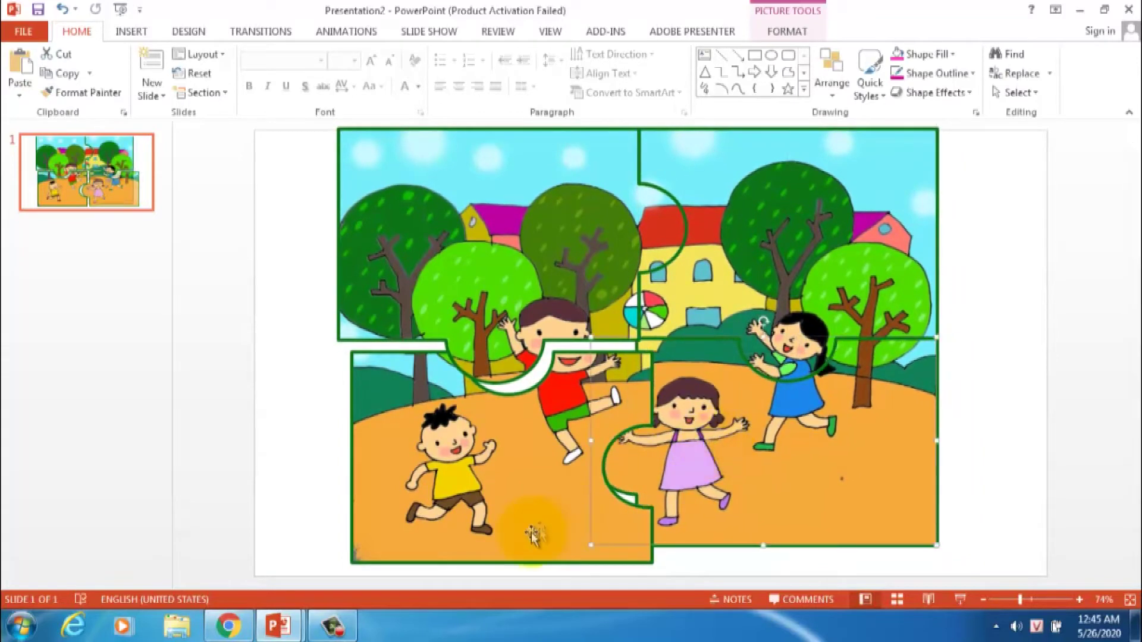
drag(485, 549, 472, 534)
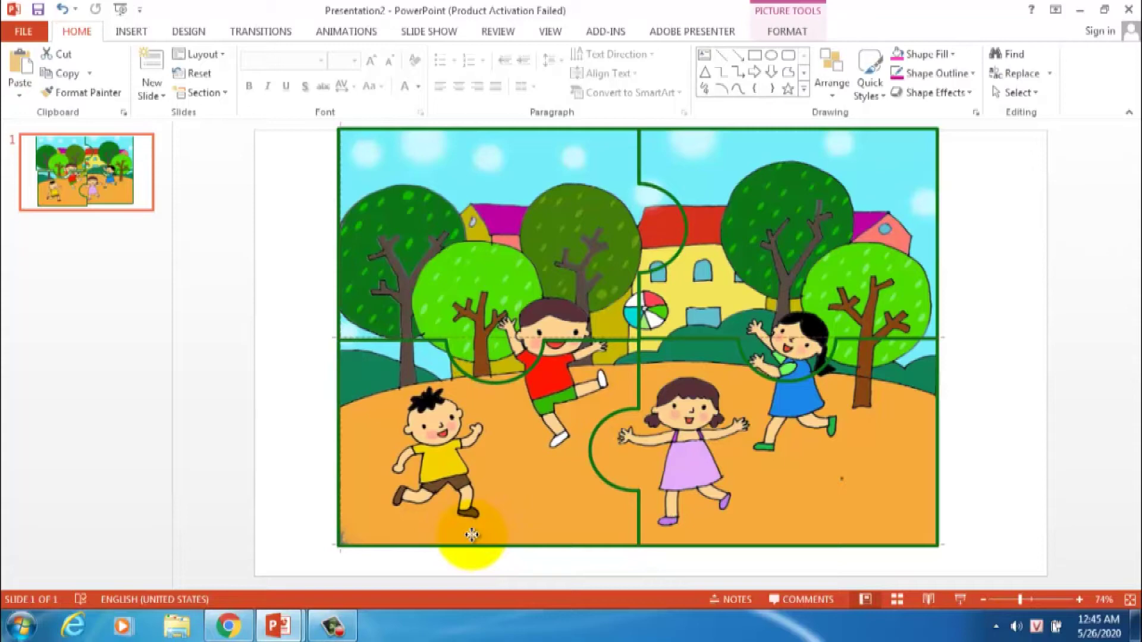
click(610, 505)
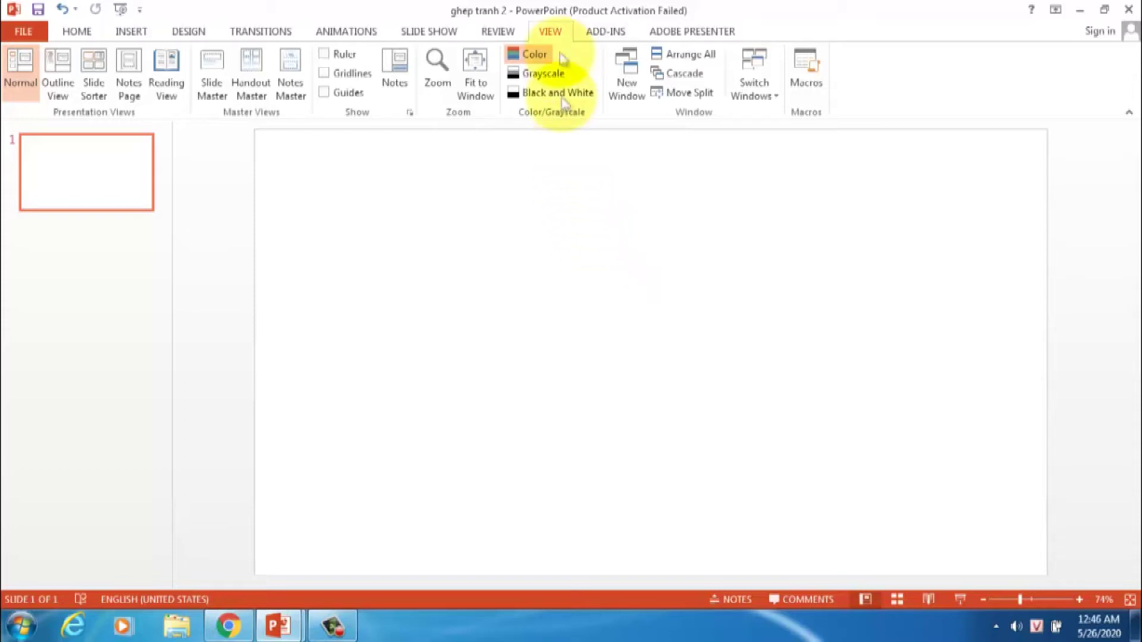
Turn on Ruler and Guides, and Ctrl-drag extra guides to the left, right, top and bottom.
click(325, 54)
click(323, 93)
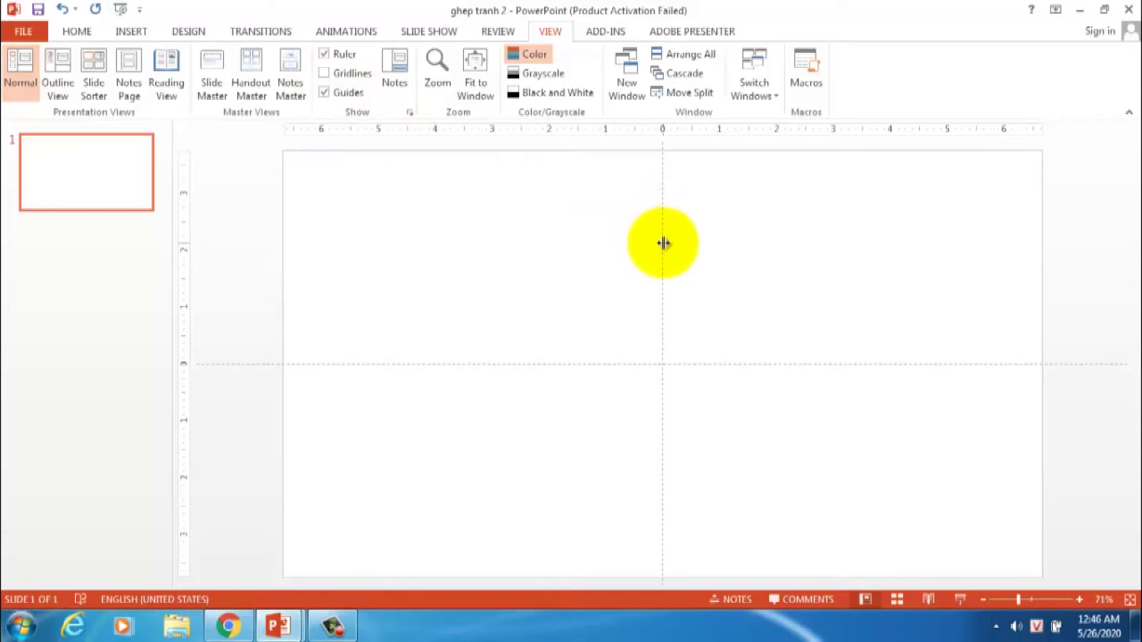
drag(662, 243, 375, 235)
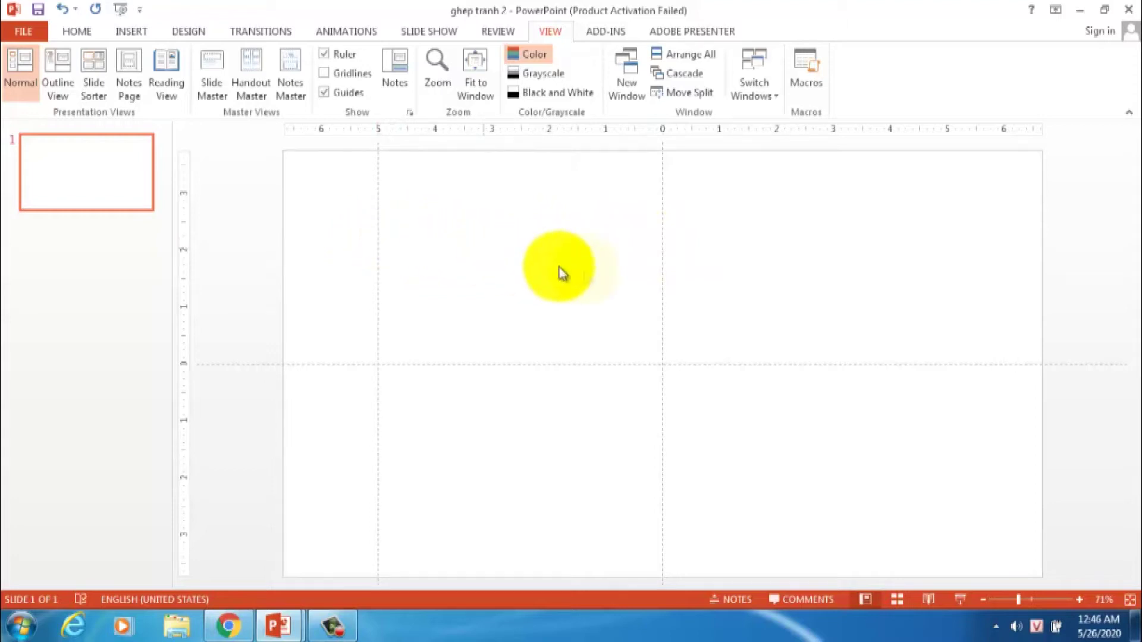
drag(663, 294, 947, 285)
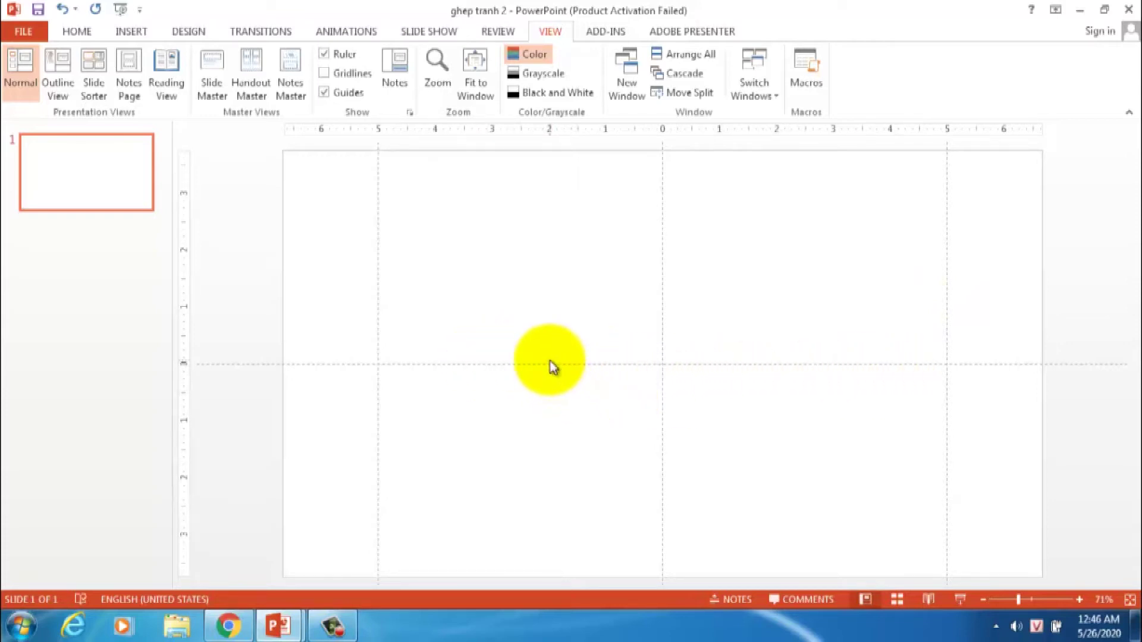
drag(549, 363, 549, 167)
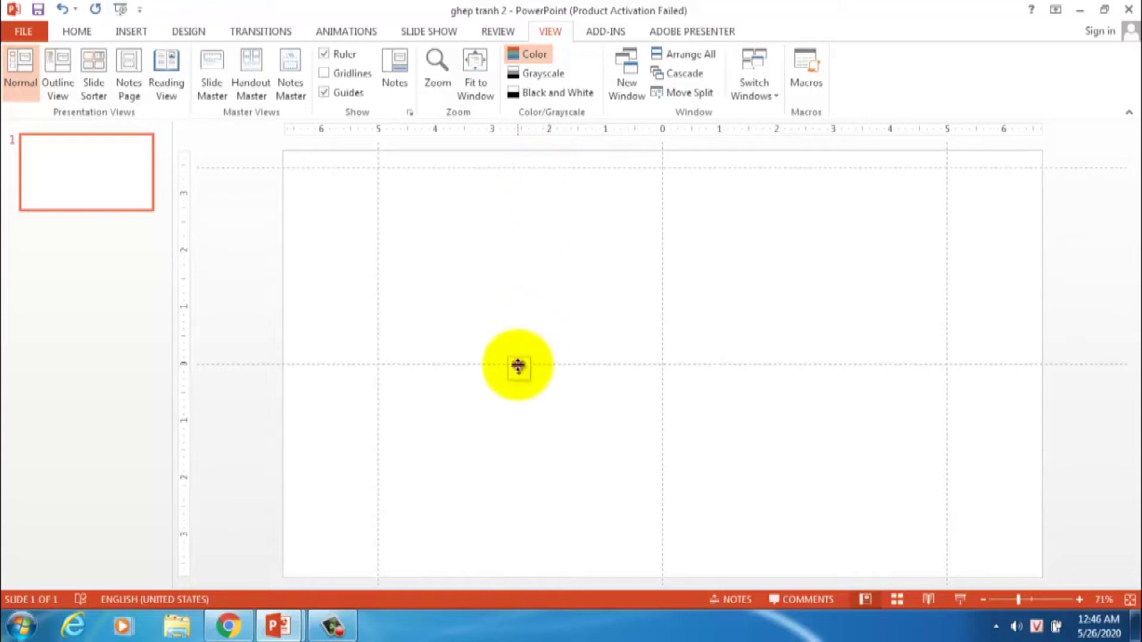
drag(518, 364, 542, 557)
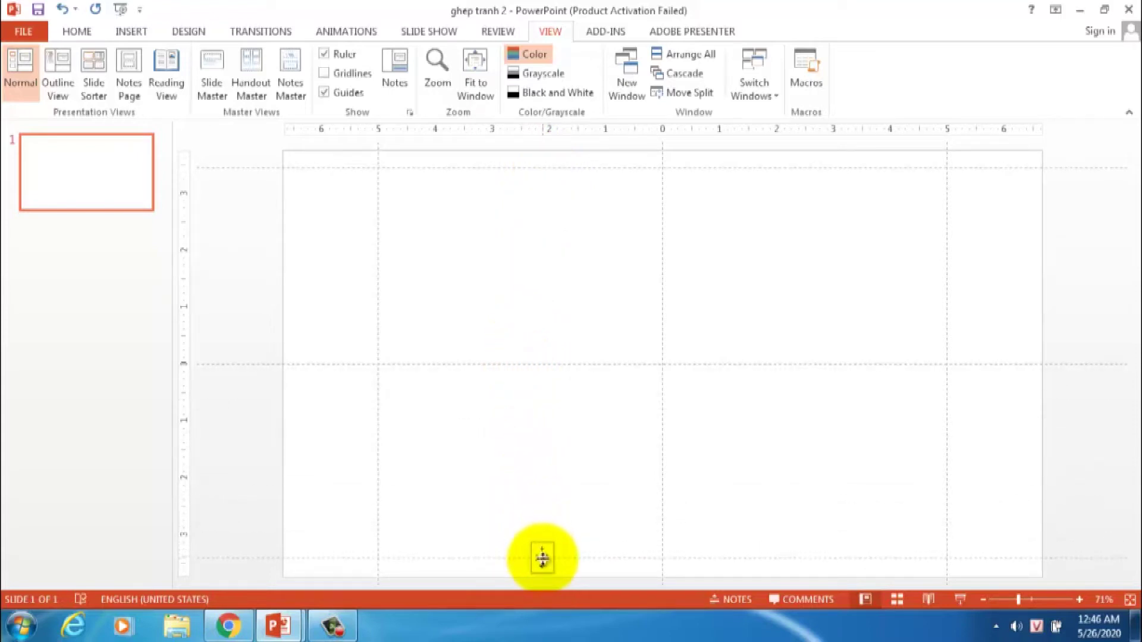
drag(541, 557, 544, 562)
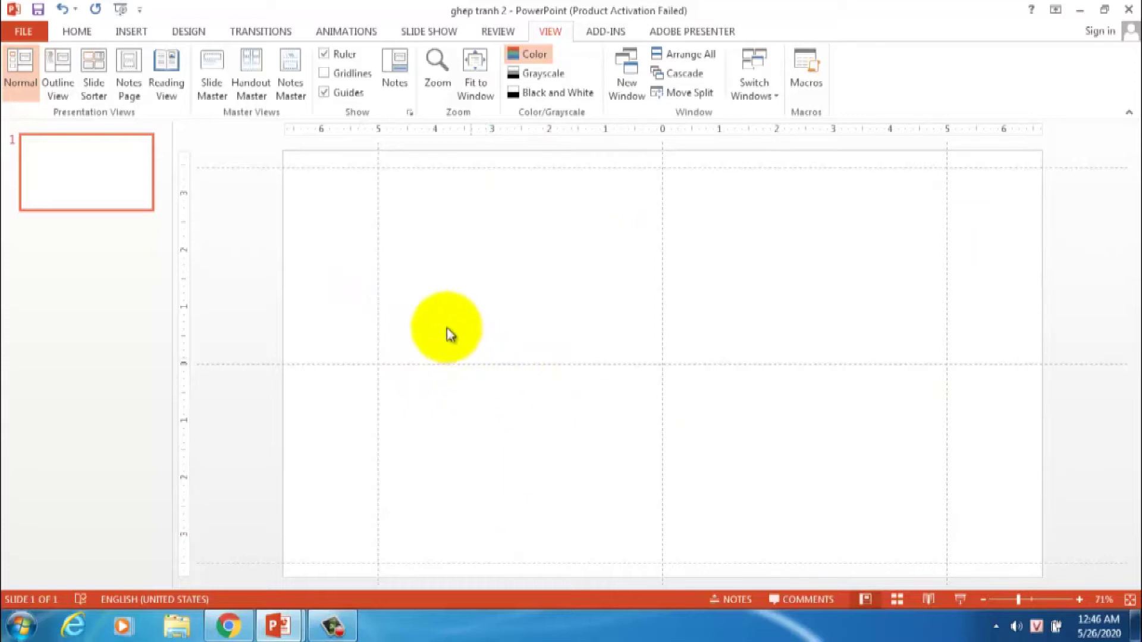
Draw a rectangle filling the top-left quarter, snapped to the guides.
click(132, 31)
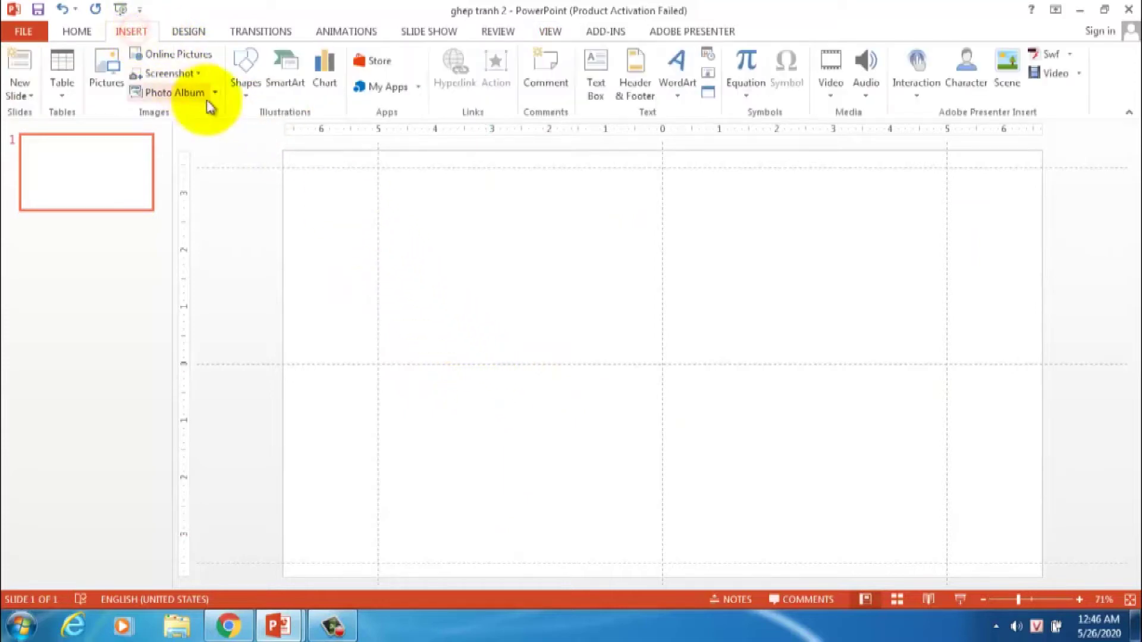
click(244, 89)
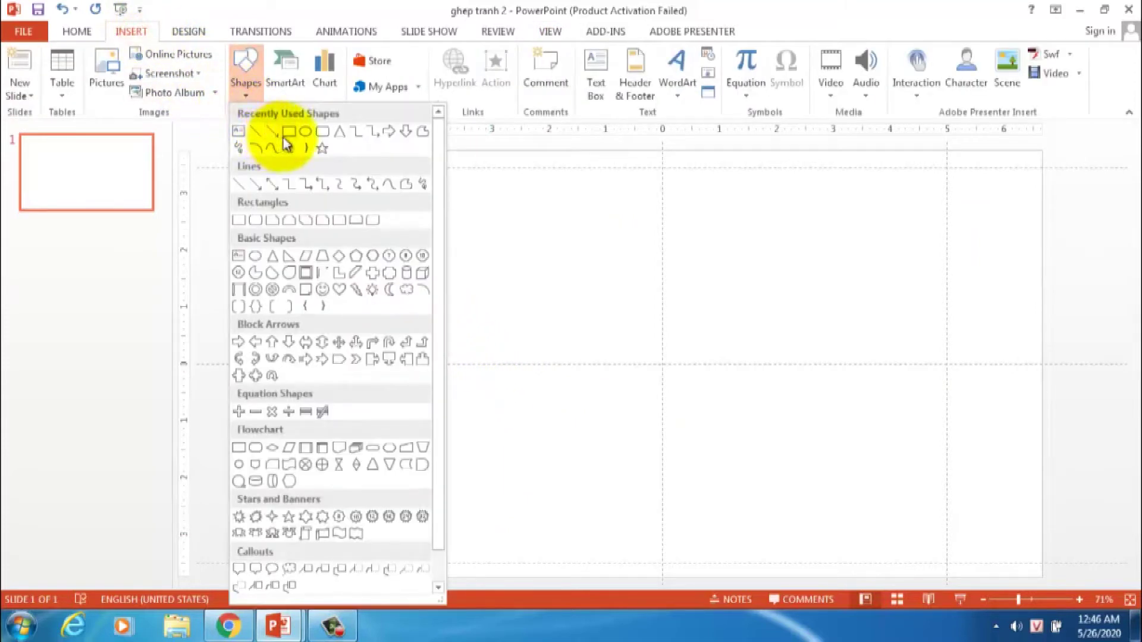
click(288, 132)
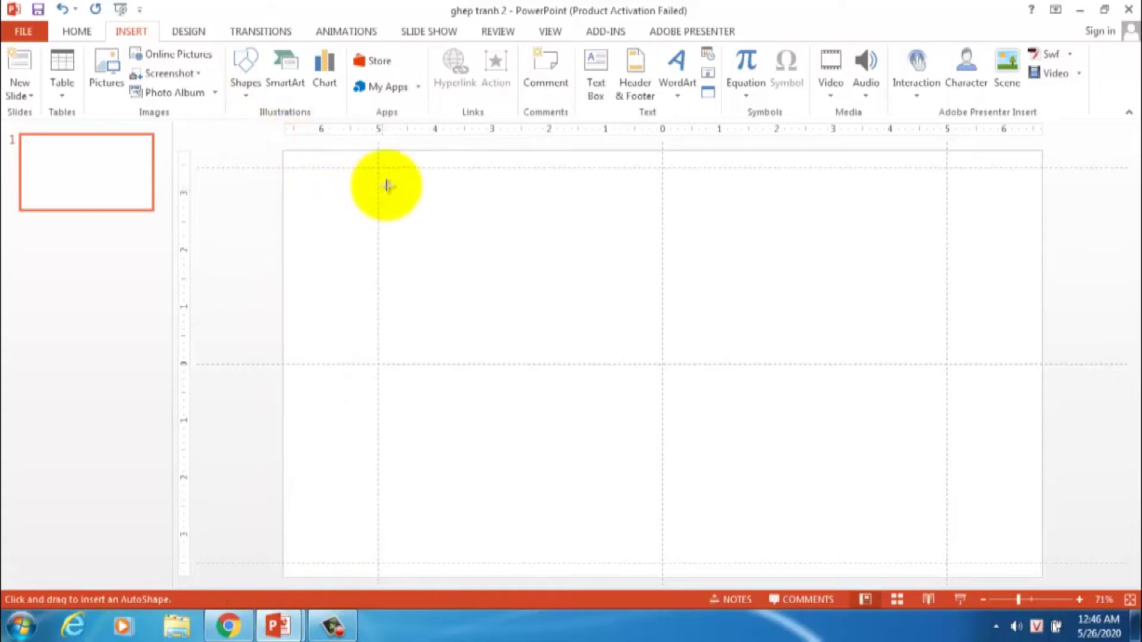
drag(379, 170, 658, 357)
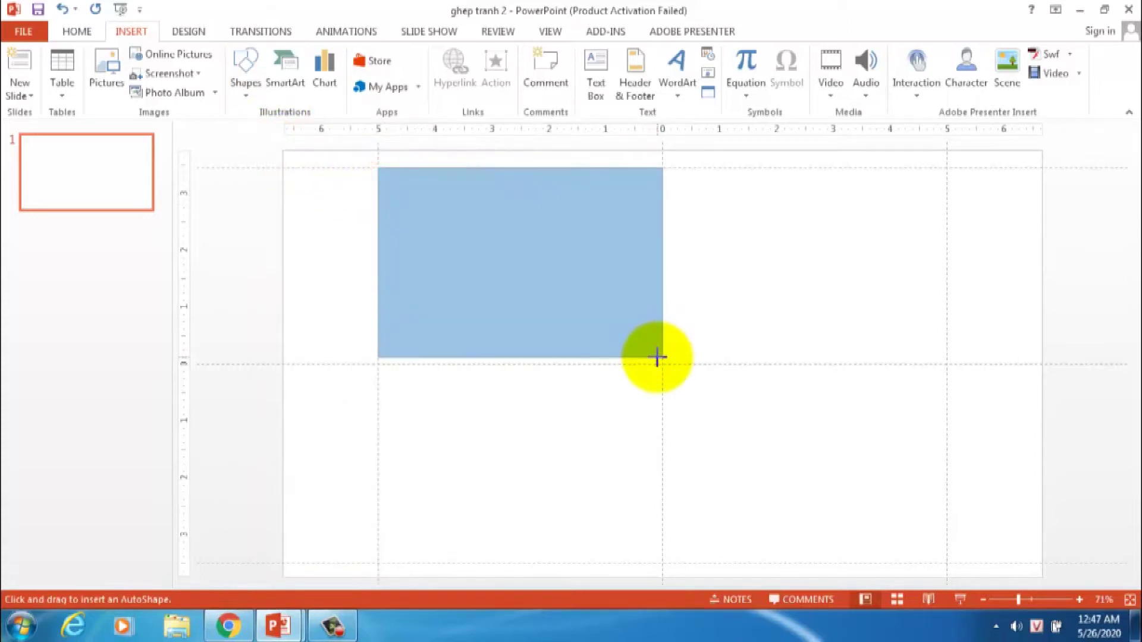
drag(657, 357, 658, 360)
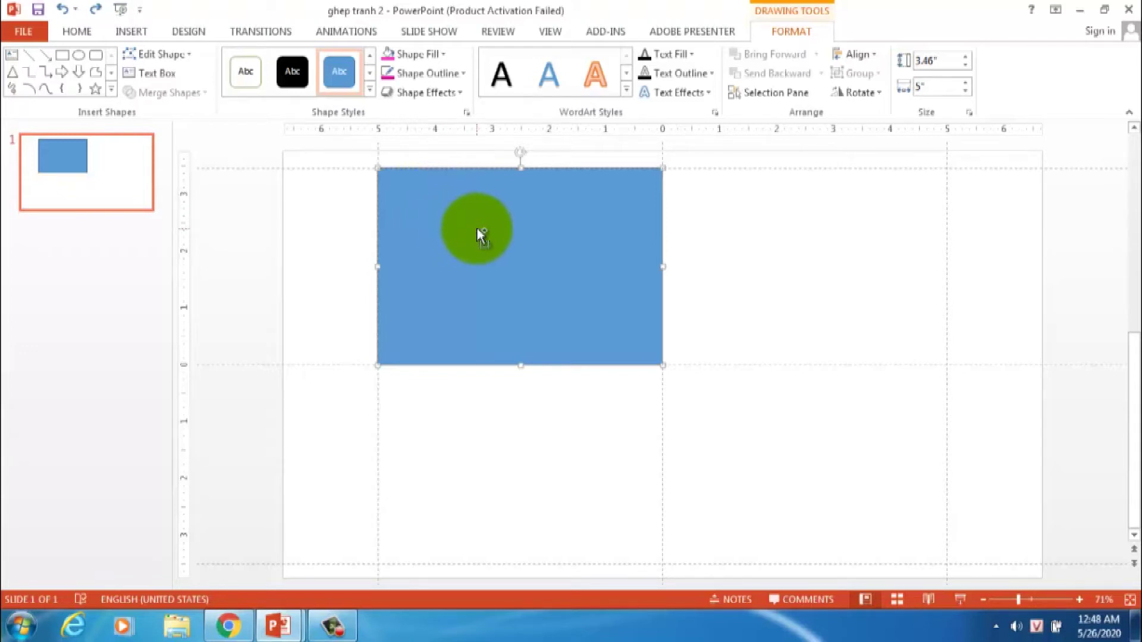
Copy the rectangle into the top-right quarter, then copy both into the lower half.
drag(476, 227, 764, 226)
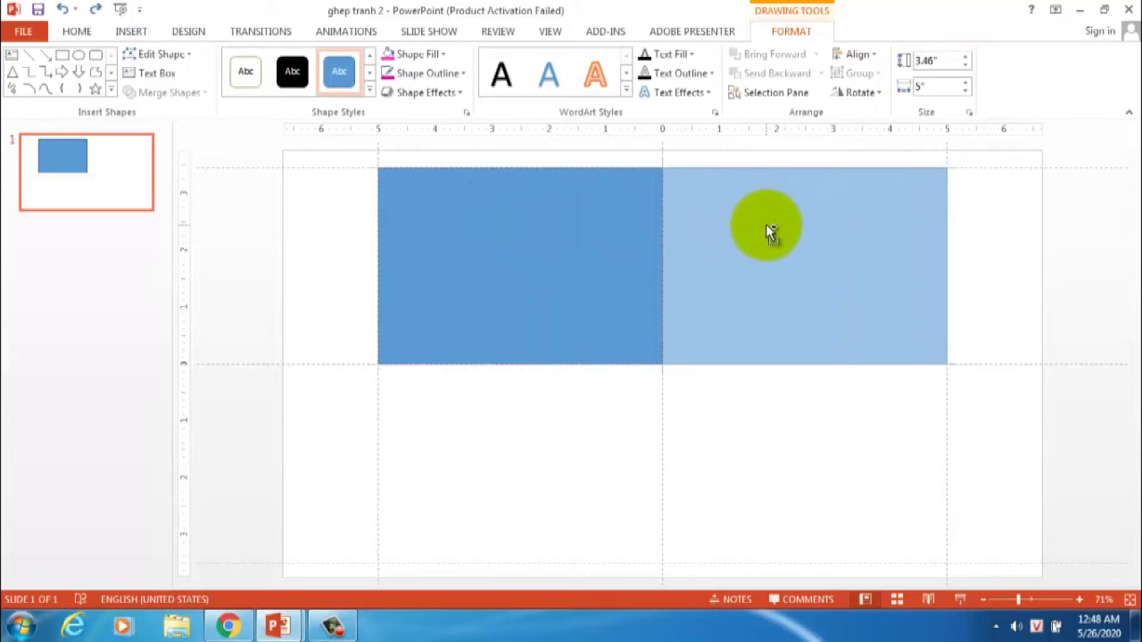
drag(764, 224, 770, 232)
shift+click(542, 248)
drag(700, 232, 704, 426)
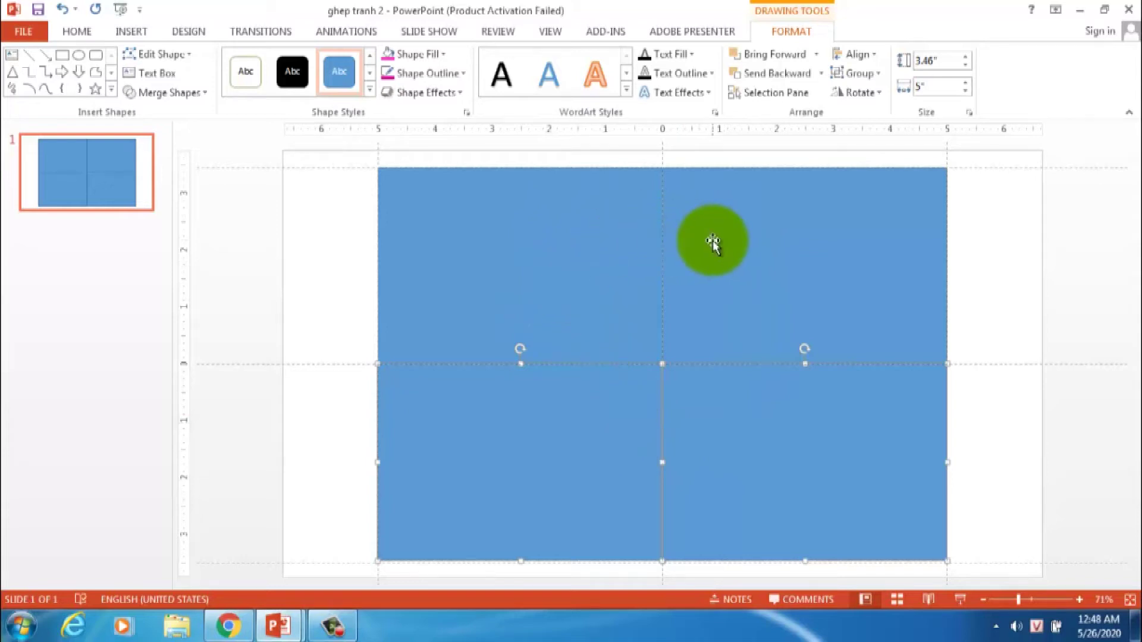
Fill the top-left rectangle pink and the top-right rectangle yellow.
click(501, 275)
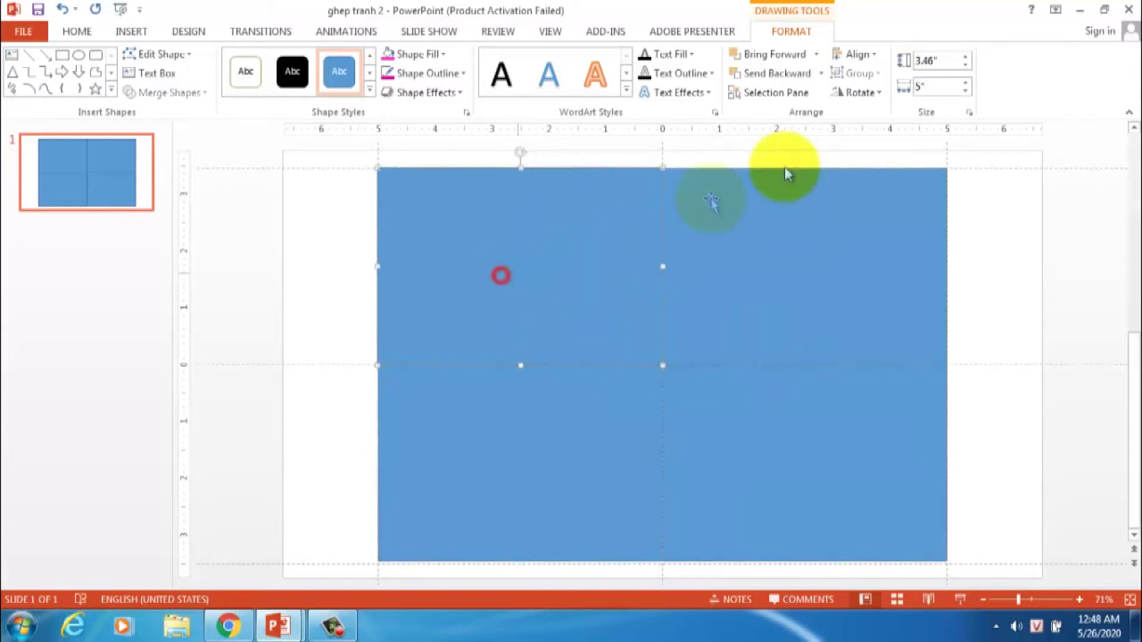
click(77, 29)
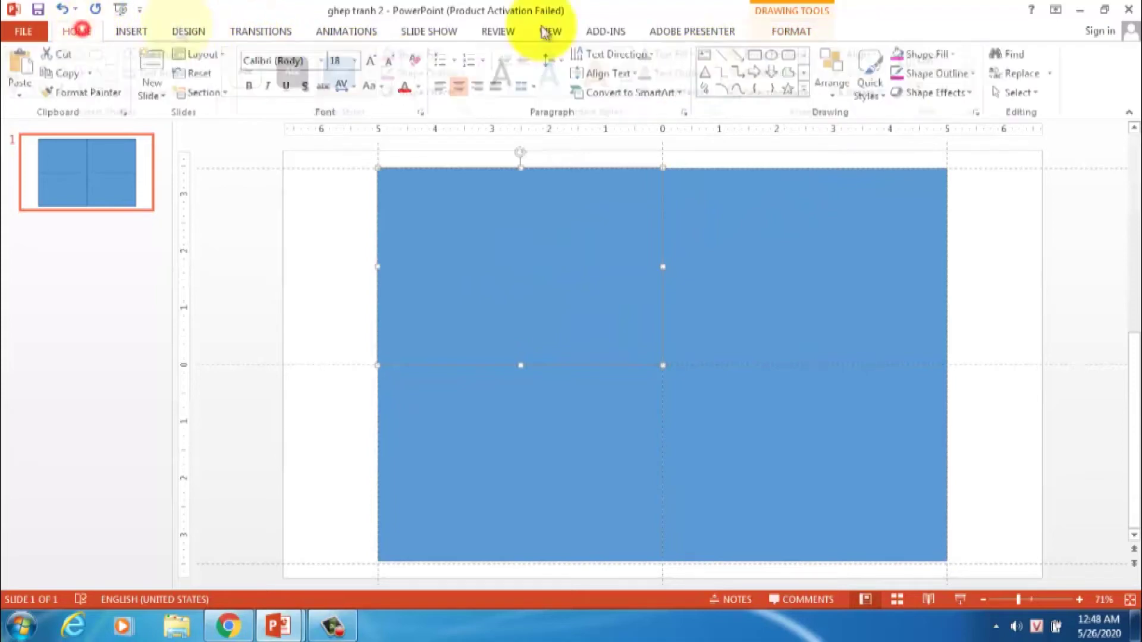
click(914, 55)
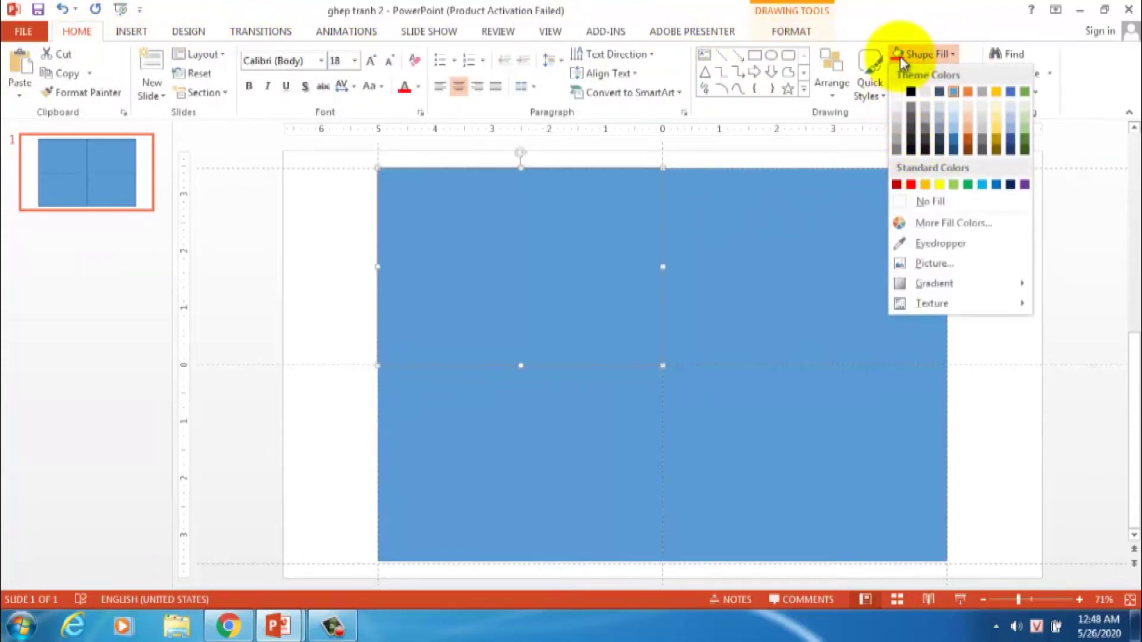
click(899, 56)
click(816, 238)
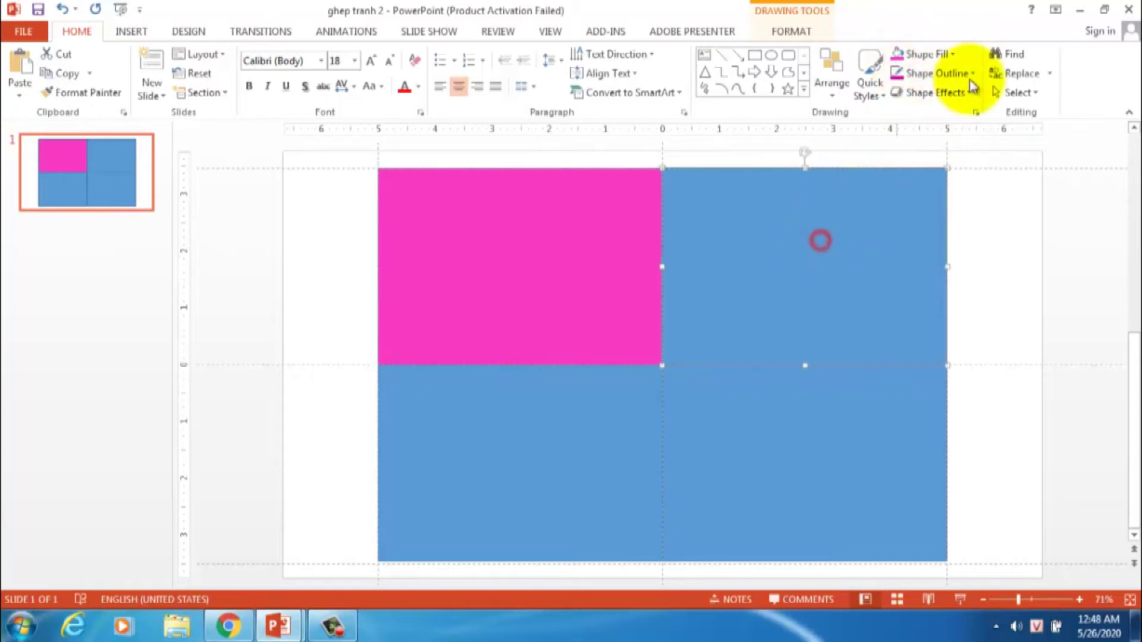
click(945, 54)
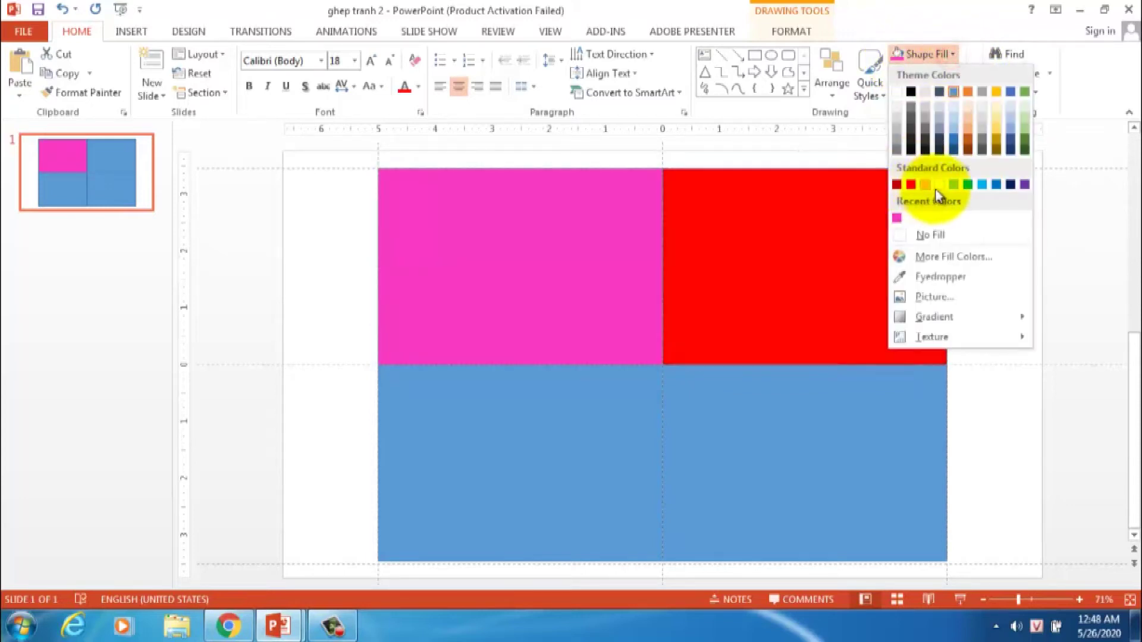
click(937, 184)
Fill the bottom-left rectangle green and the bottom-right rectangle red.
click(599, 422)
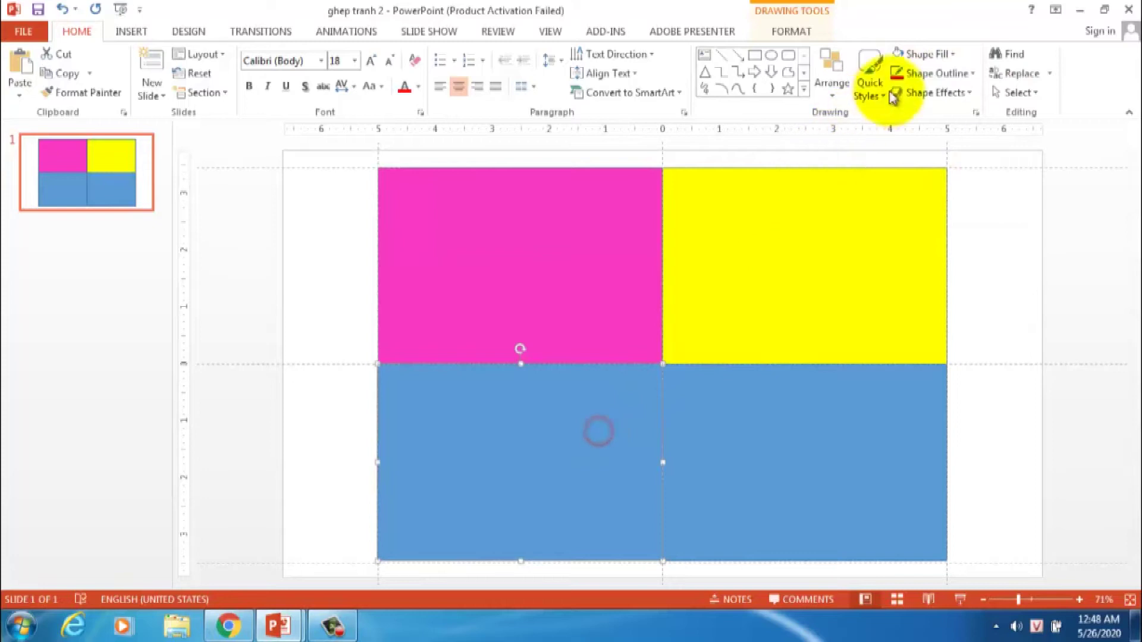
click(947, 54)
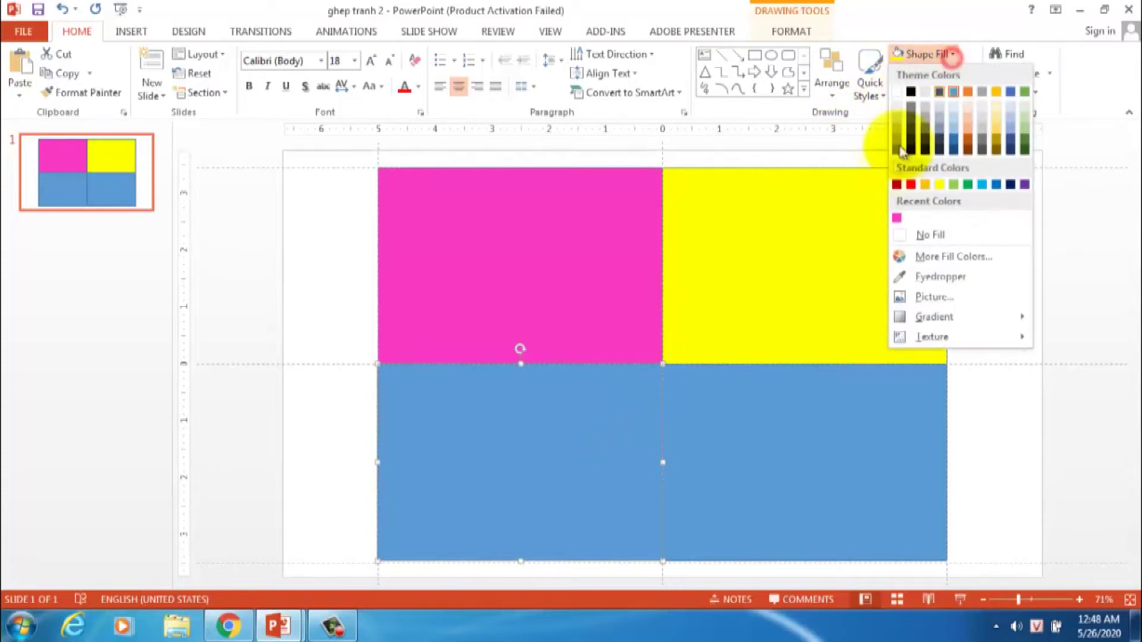
click(964, 188)
click(741, 440)
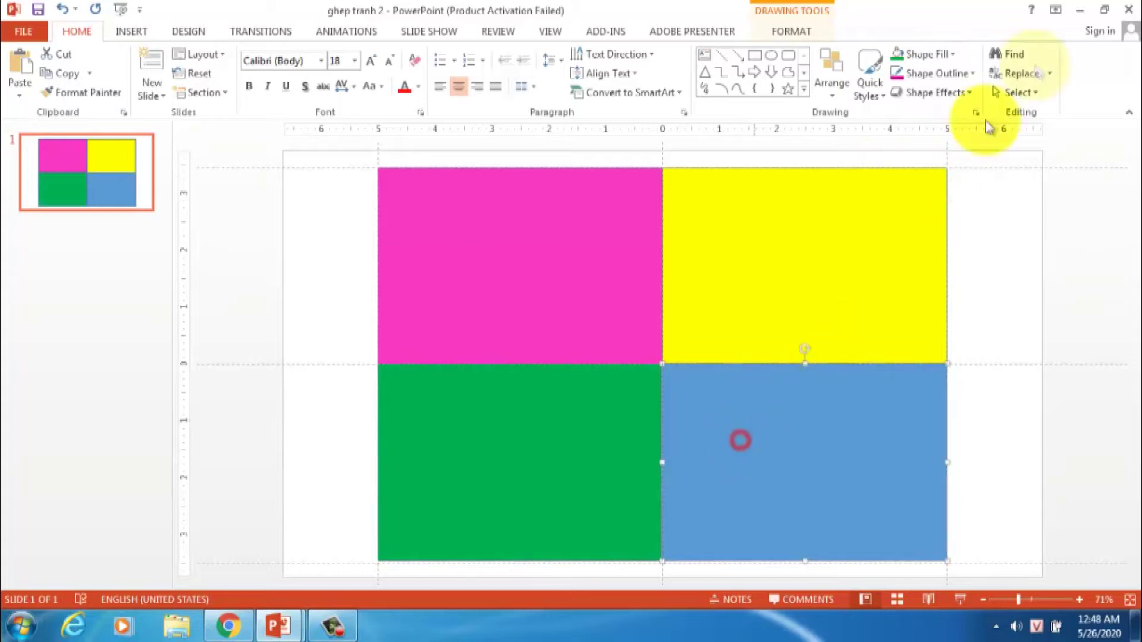
click(954, 55)
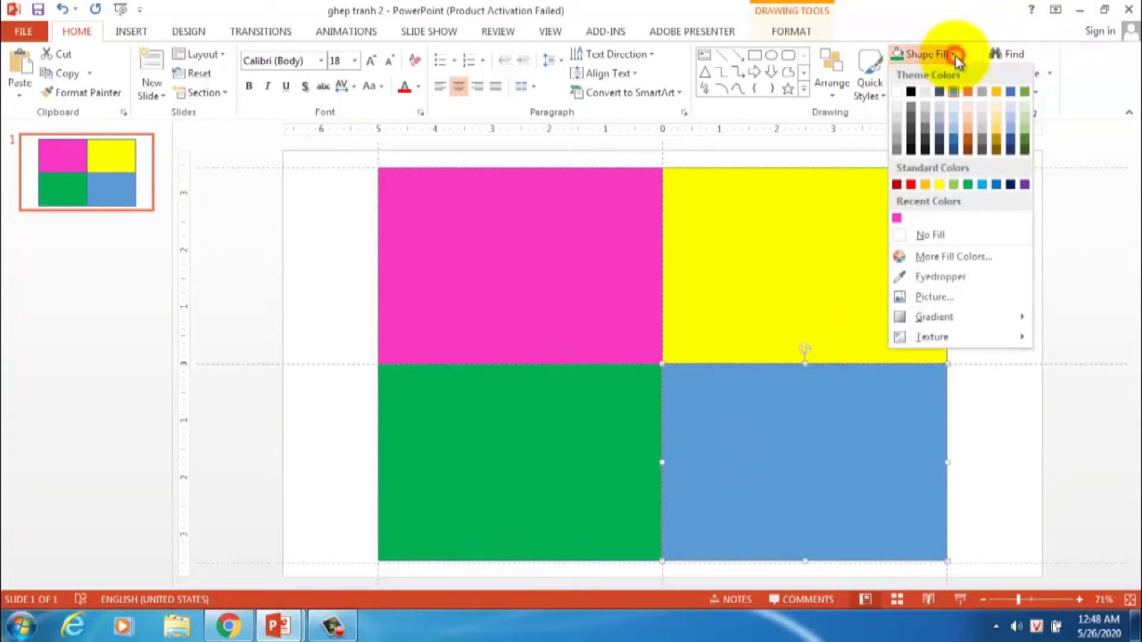
click(914, 188)
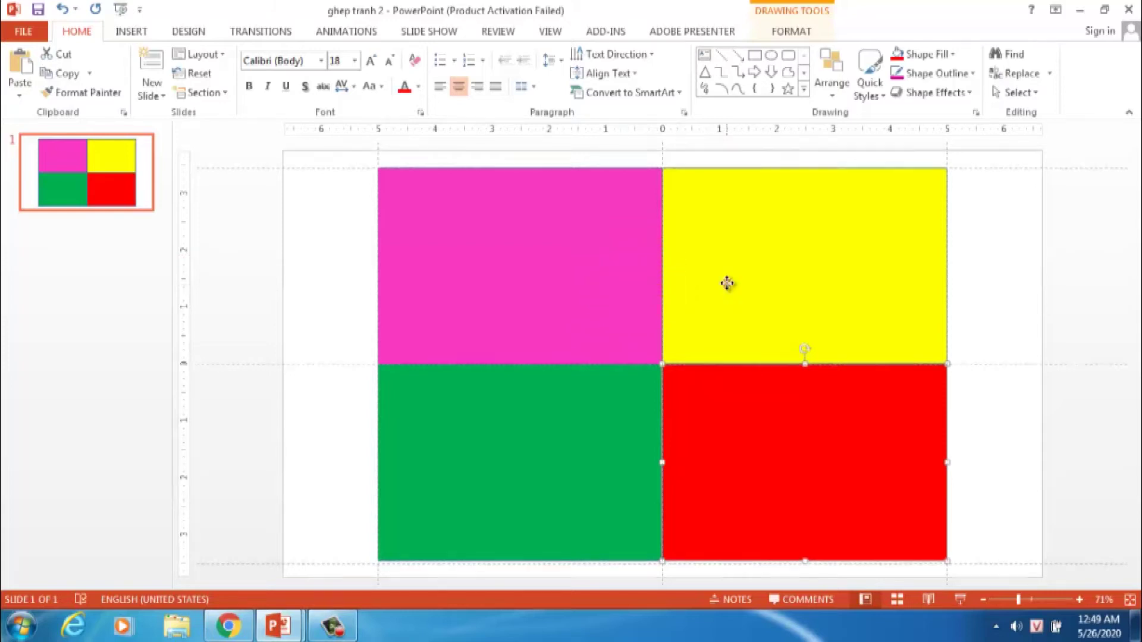
Spread the yellow, red and green rectangles away from the pink one.
drag(726, 284, 852, 277)
drag(813, 419, 973, 419)
drag(574, 433, 698, 492)
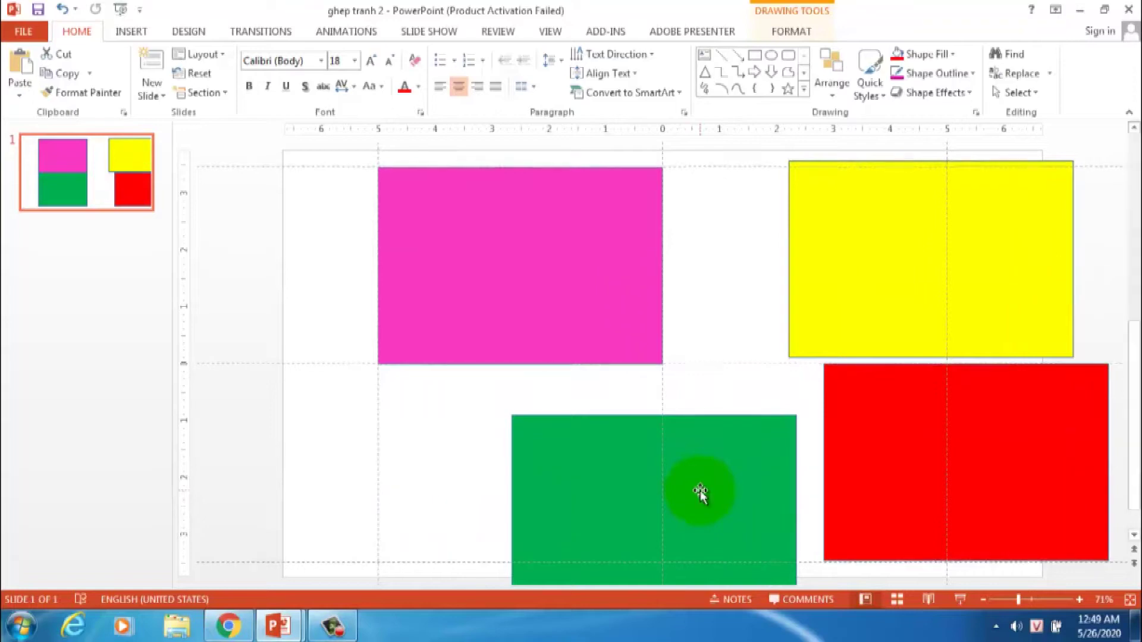
Draw a blue oval to the left of the pink rectangle.
click(131, 31)
click(249, 99)
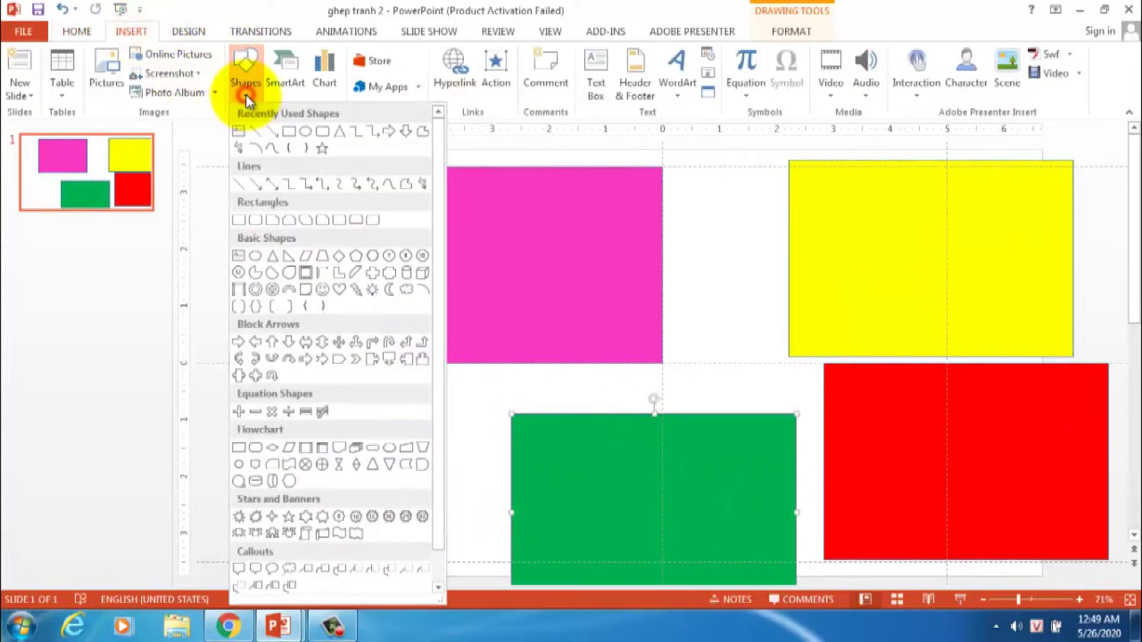
click(304, 134)
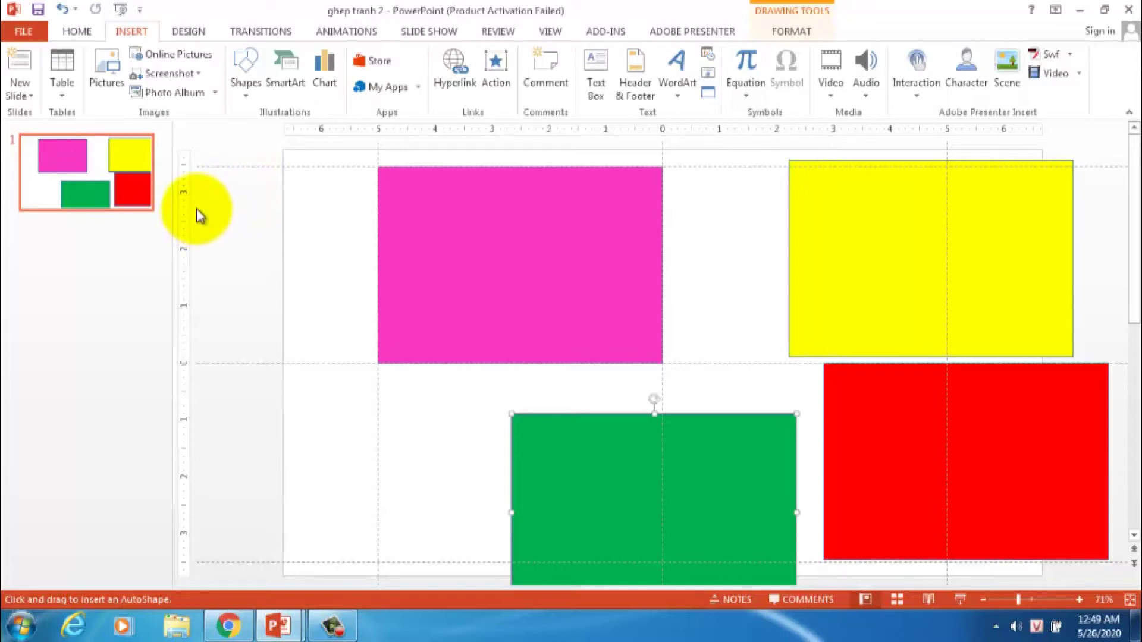
mouse_move(234, 185)
mouse_down()
mouse_move(269, 219)
mouse_move(305, 224)
mouse_up()
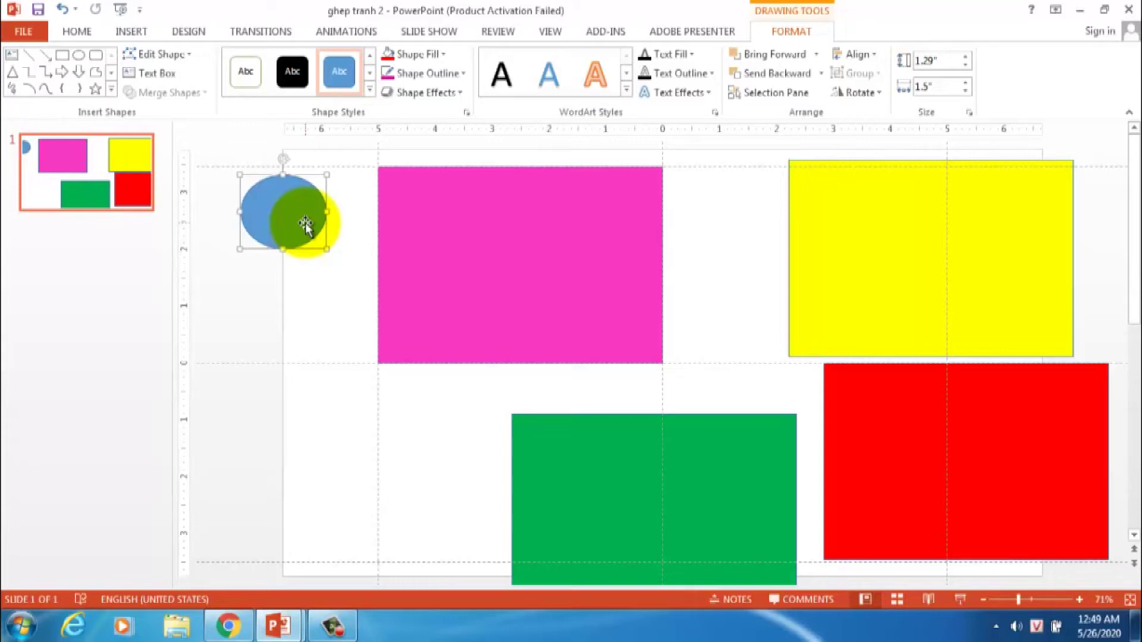
mouse_move(305, 225)
mouse_down()
mouse_move(299, 217)
mouse_move(314, 296)
mouse_move(302, 364)
mouse_up()
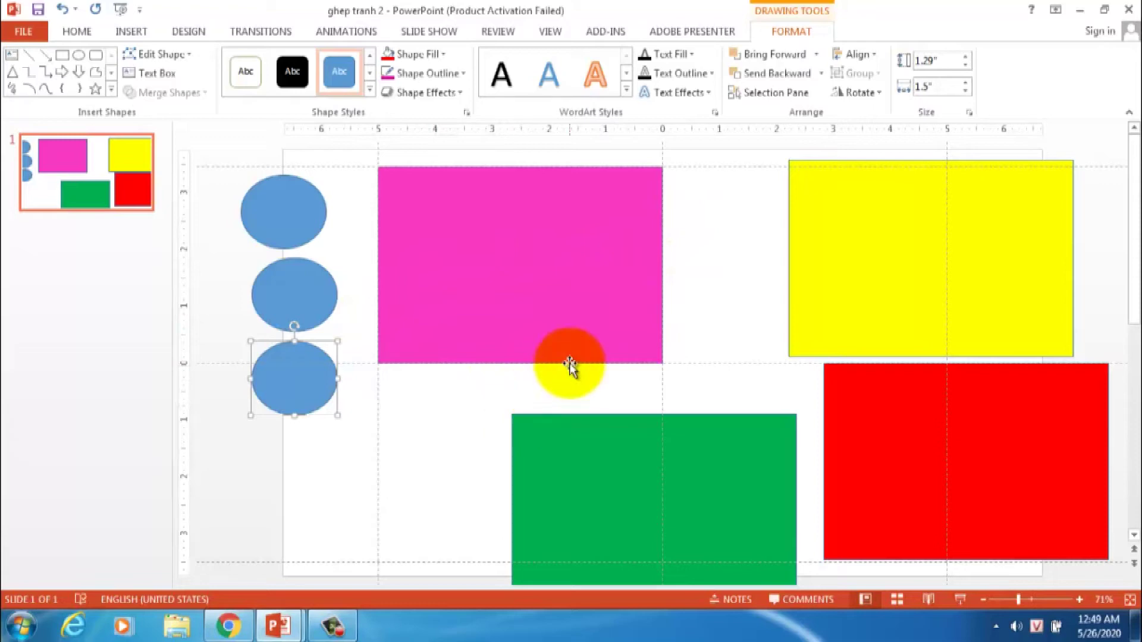
Position blue ovals over the pink rectangle's right and bottom edges and select all three.
drag(284, 213, 668, 260)
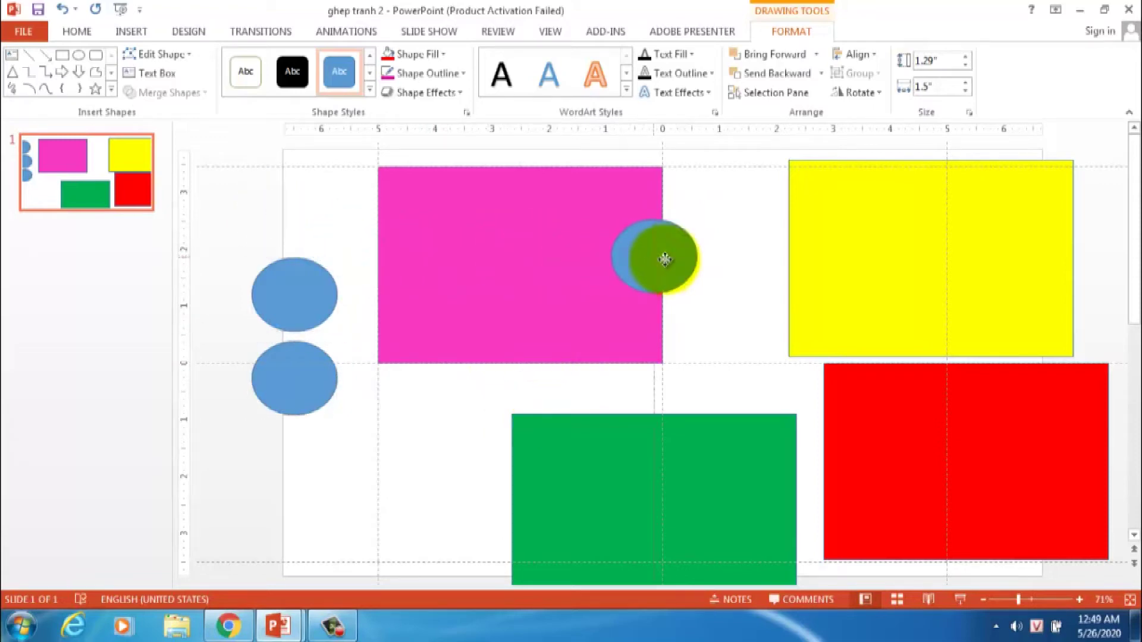
drag(309, 380, 533, 363)
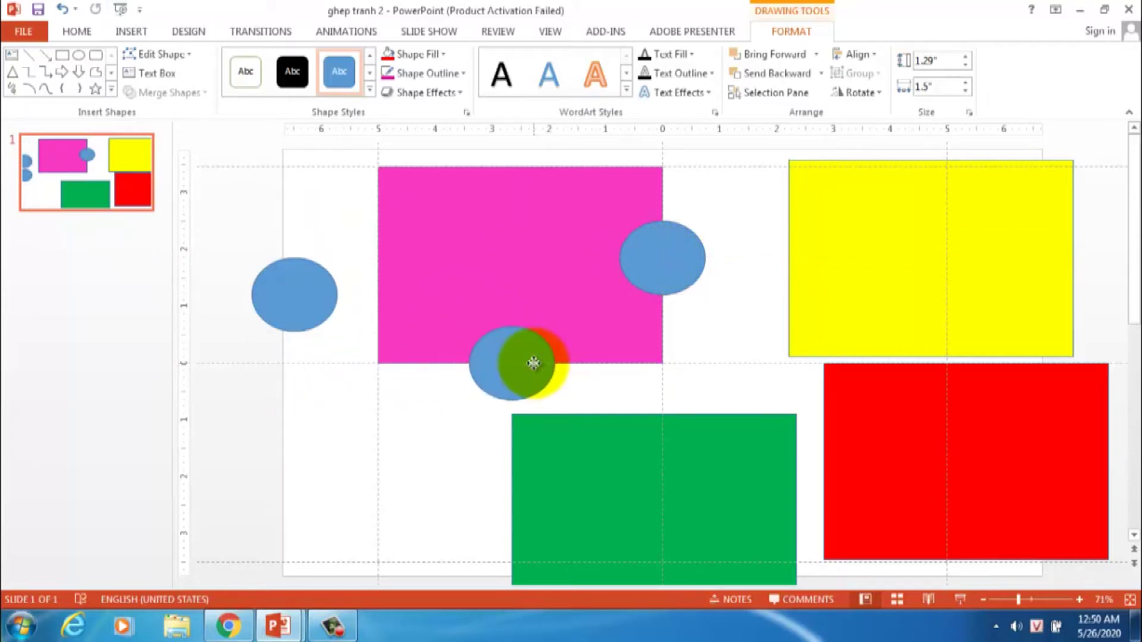
drag(639, 236, 638, 251)
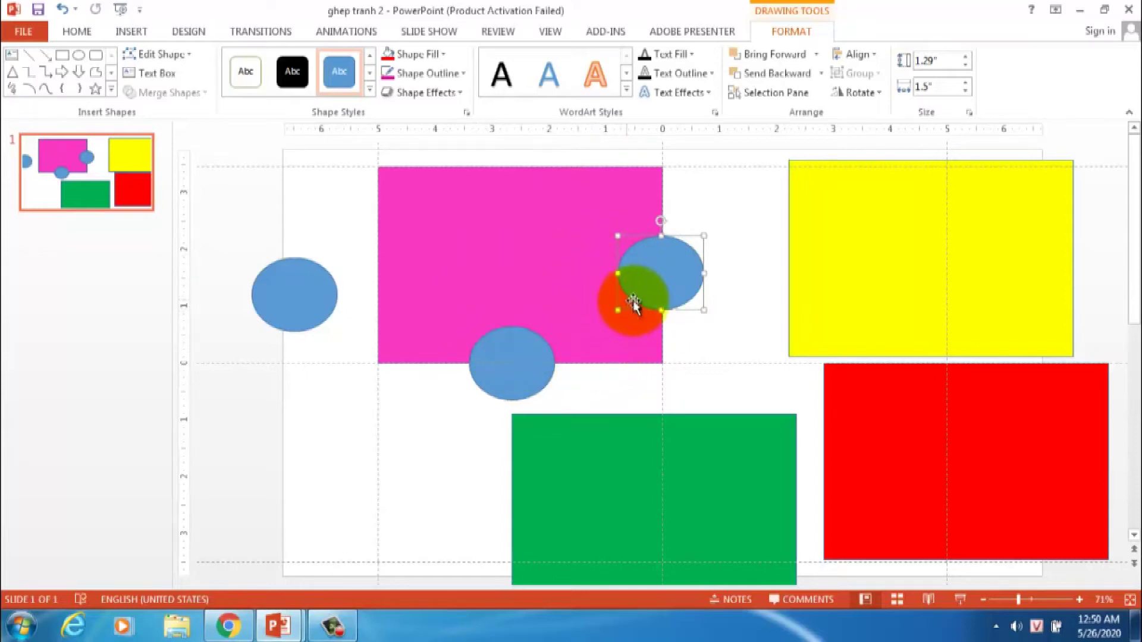
mouse_move(639, 324)
mouse_down()
mouse_move(637, 253)
mouse_move(599, 377)
mouse_up()
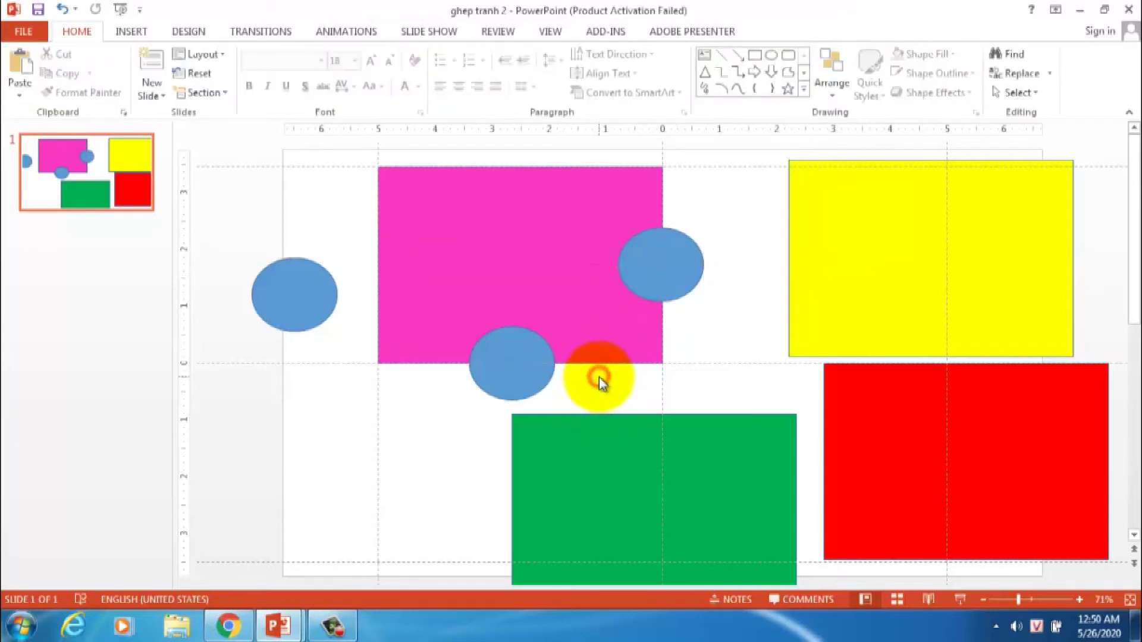
mouse_move(599, 377)
mouse_down()
mouse_move(561, 275)
mouse_move(528, 244)
mouse_move(662, 262)
mouse_move(547, 360)
mouse_move(514, 367)
mouse_up()
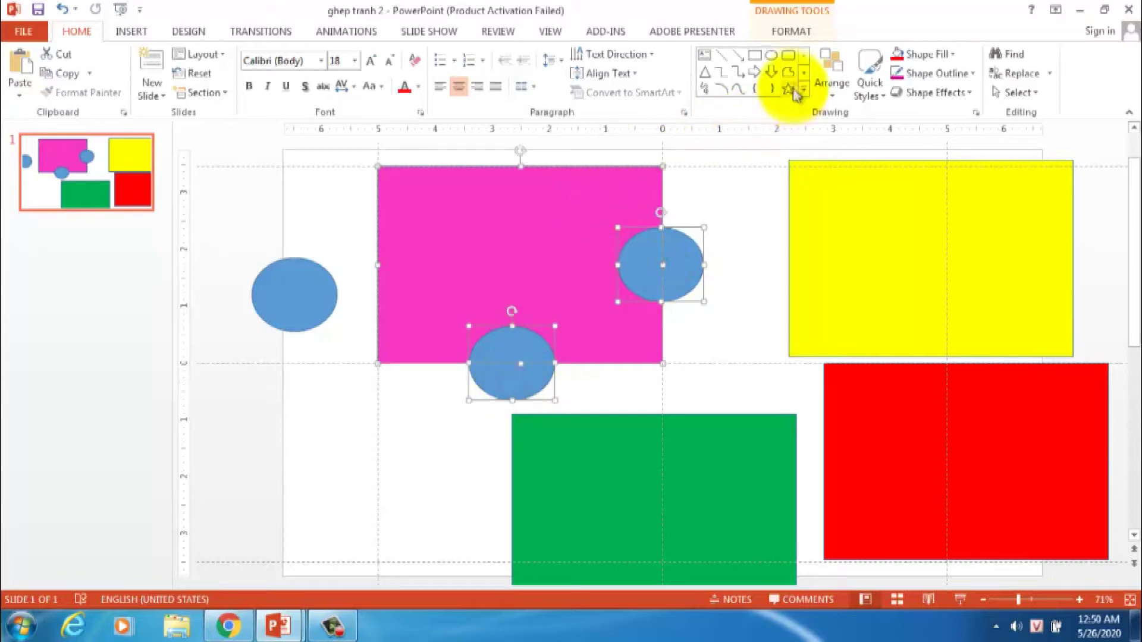
Union the pink rectangle with both edge ovals, then select the merged pink piece.
click(797, 31)
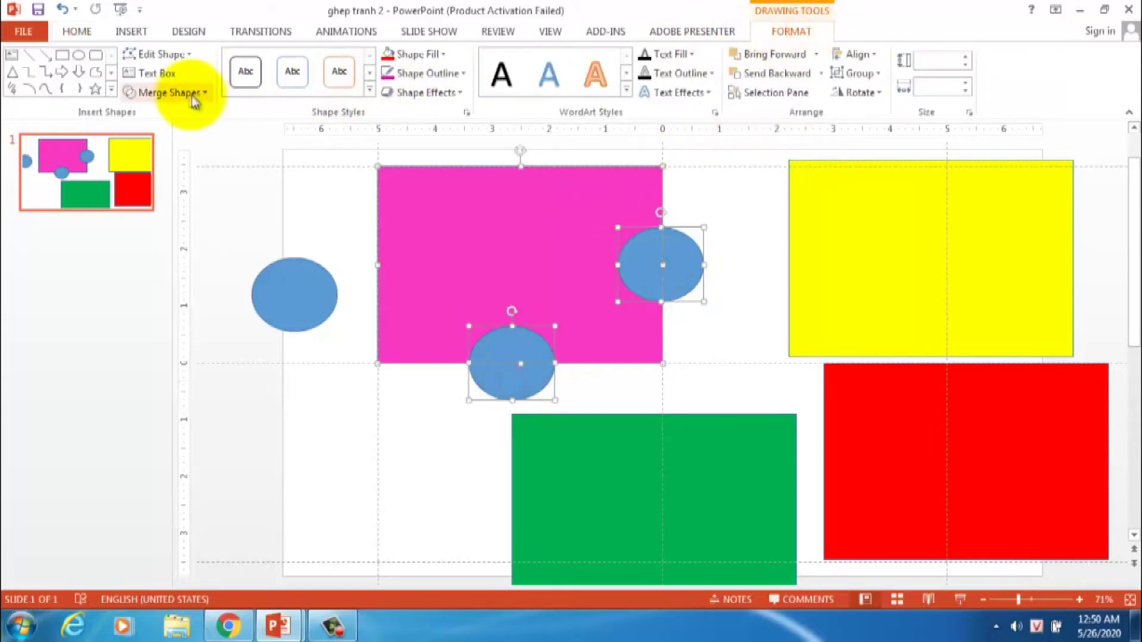
click(196, 95)
click(169, 114)
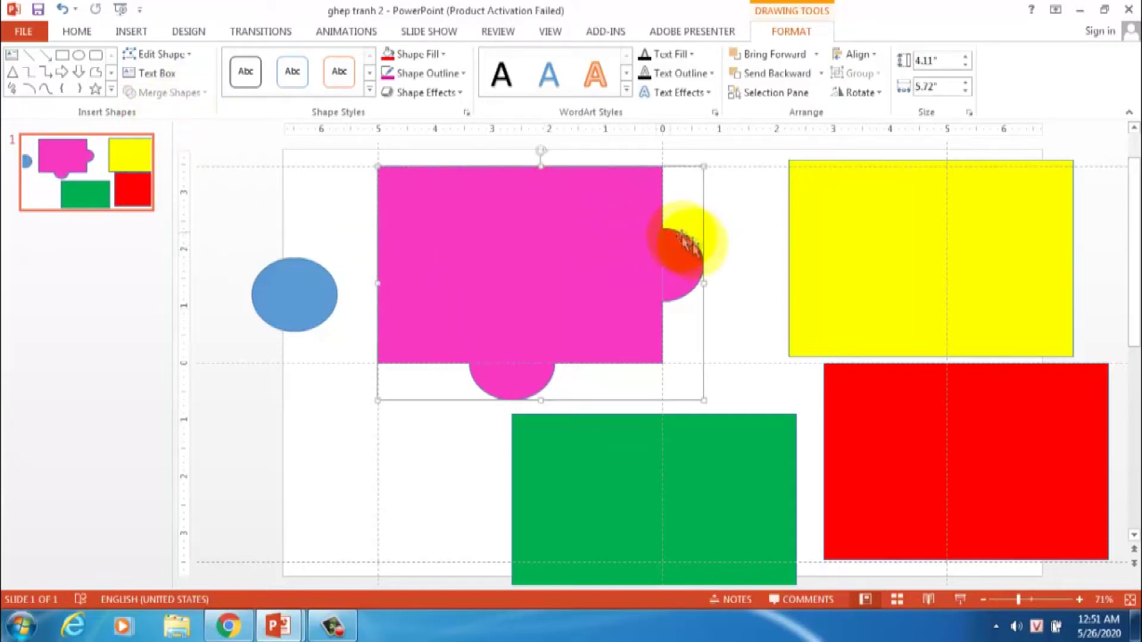
drag(537, 288, 543, 315)
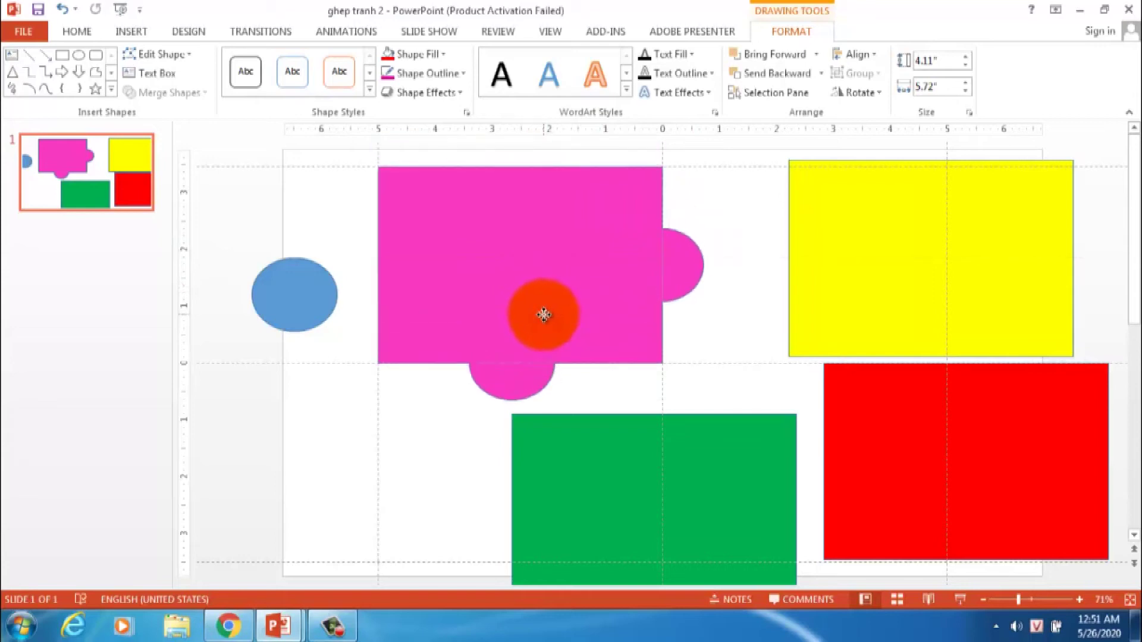
click(544, 314)
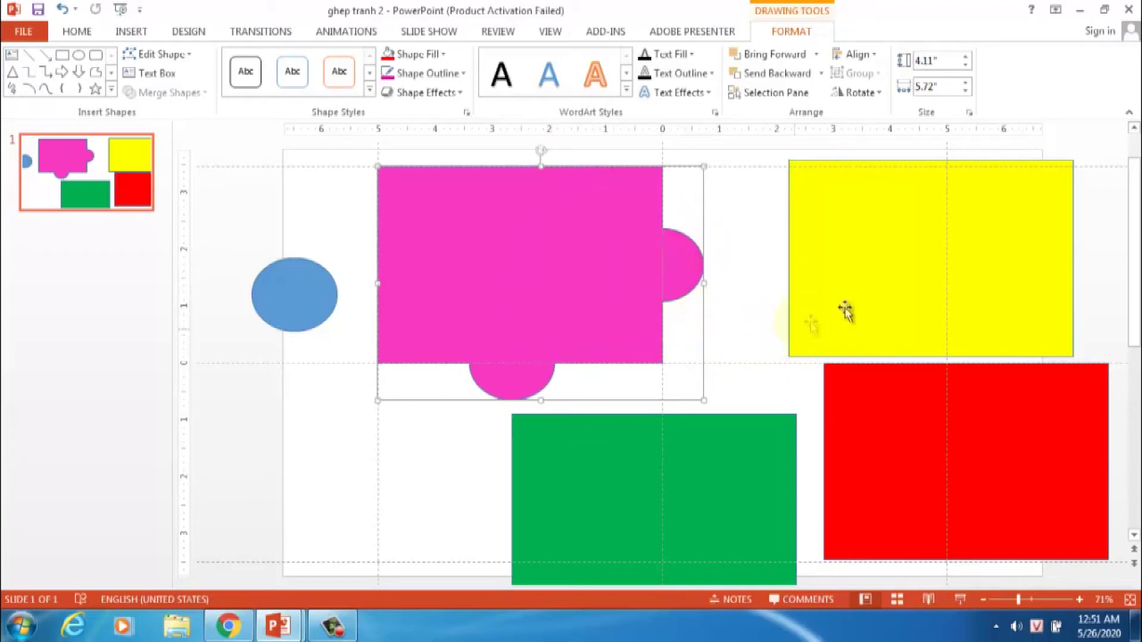
Butt the yellow rectangle against the pink piece, send it to back, and copy another blue oval.
drag(879, 275, 815, 290)
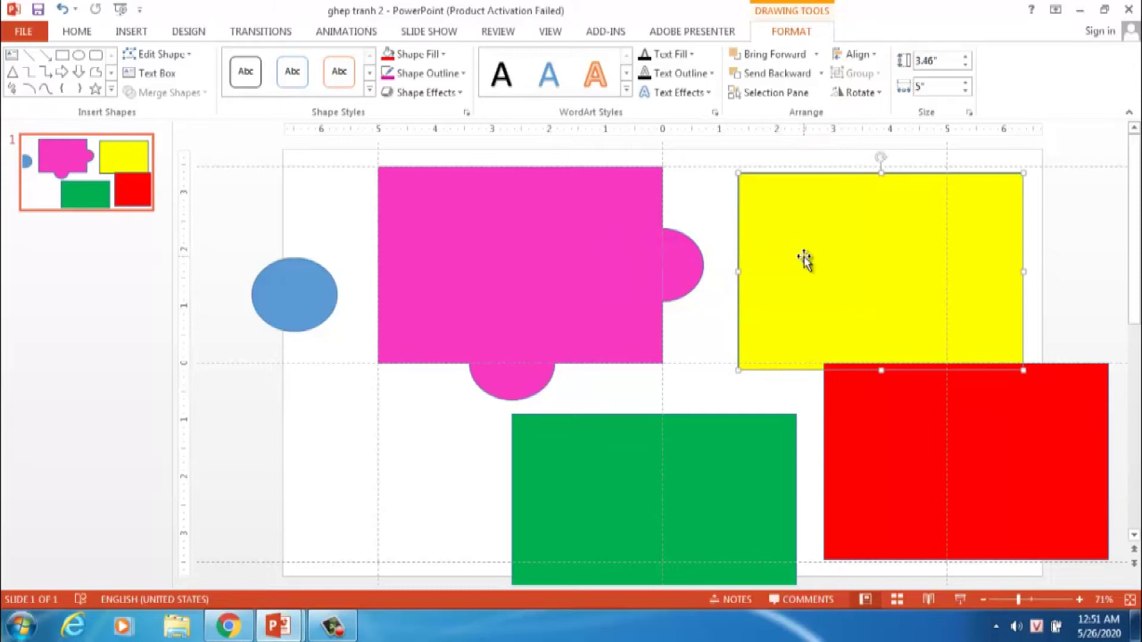
drag(850, 258, 776, 253)
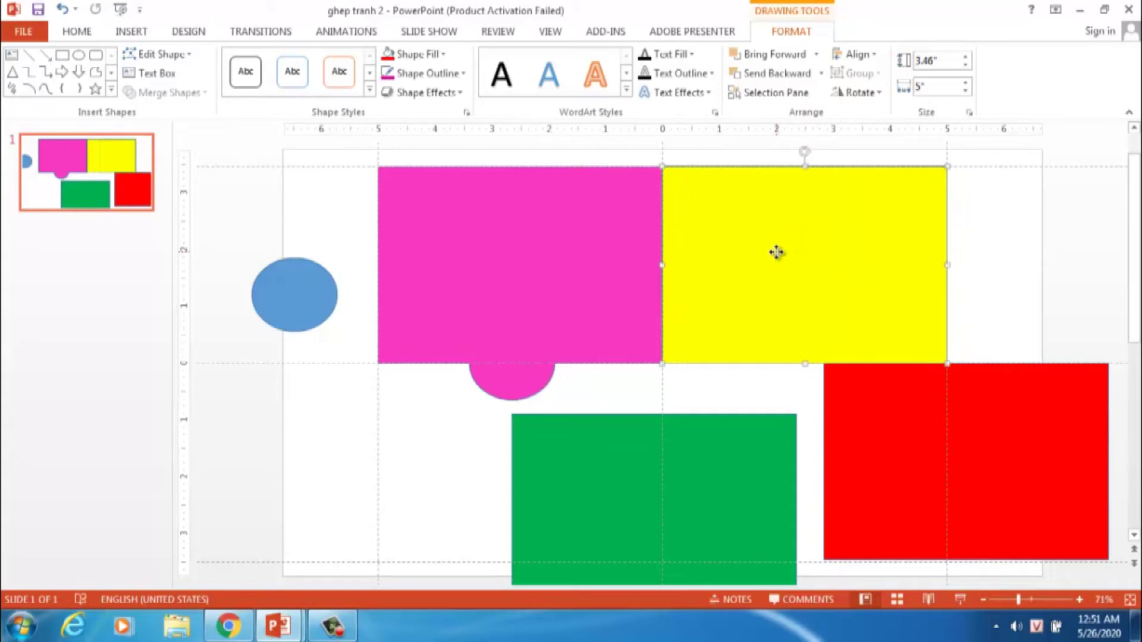
right_click(776, 252)
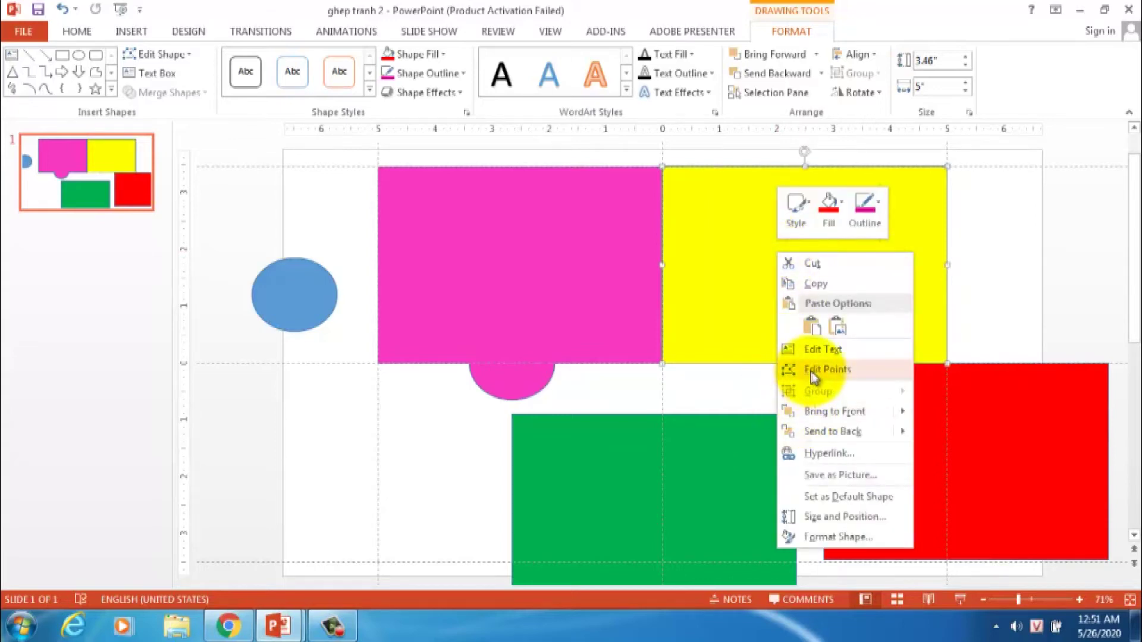
click(830, 431)
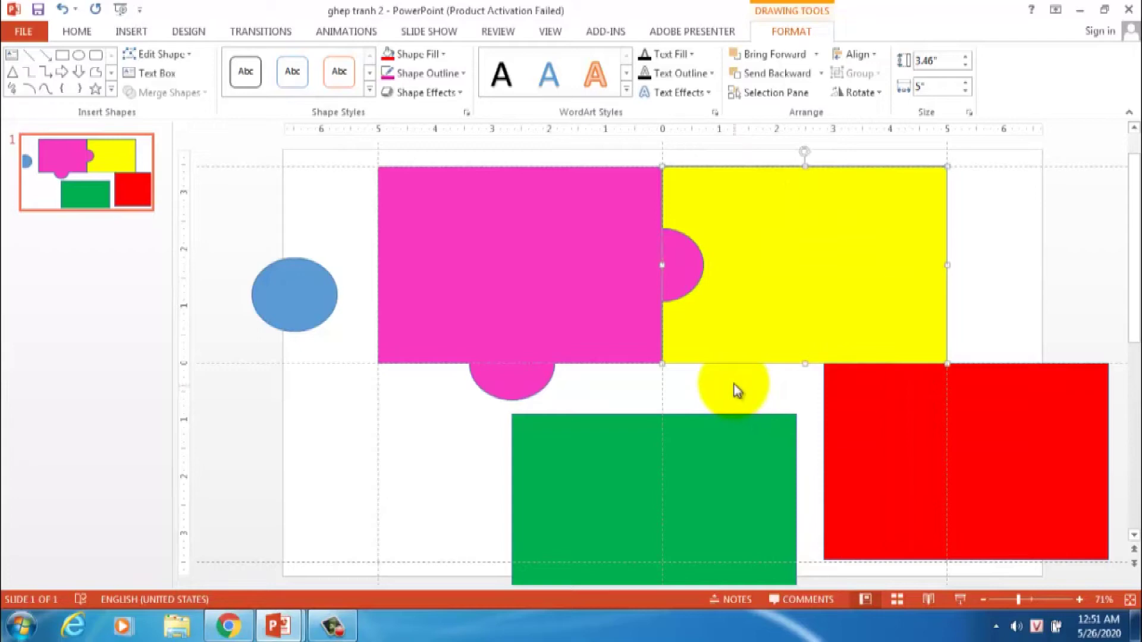
mouse_move(737, 391)
mouse_down()
mouse_move(324, 383)
mouse_move(329, 337)
mouse_move(309, 296)
mouse_move(315, 479)
mouse_move(305, 458)
mouse_up()
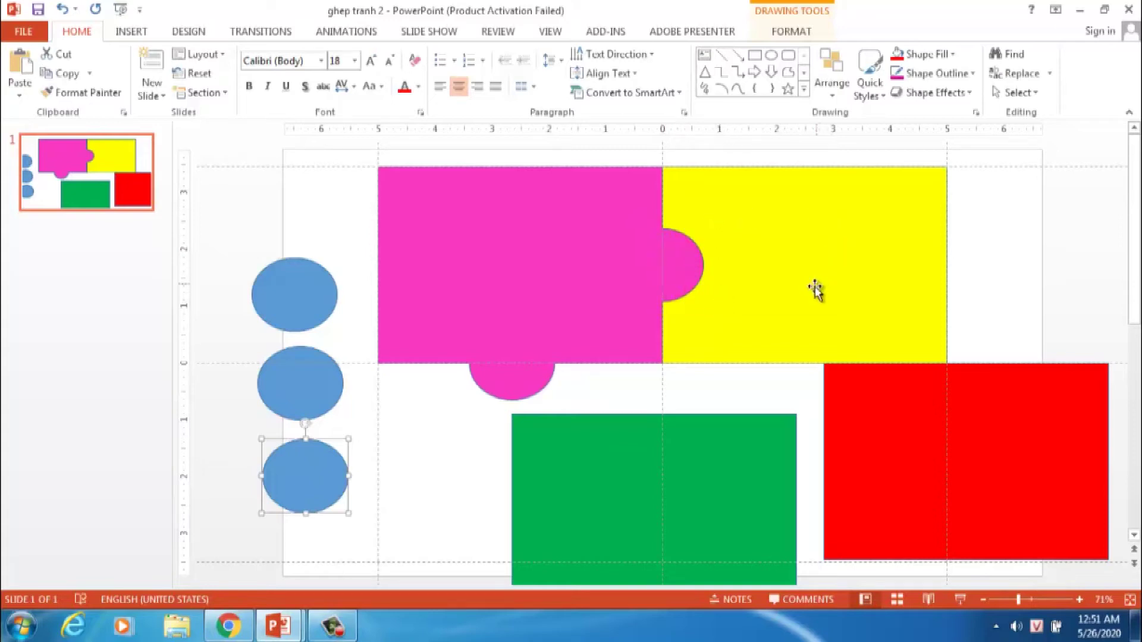
Place a blue oval on the pink-yellow boundary and Fragment it with the yellow rectangle.
mouse_move(292, 489)
mouse_down()
mouse_move(459, 349)
mouse_move(581, 276)
mouse_move(627, 255)
mouse_move(648, 278)
mouse_up()
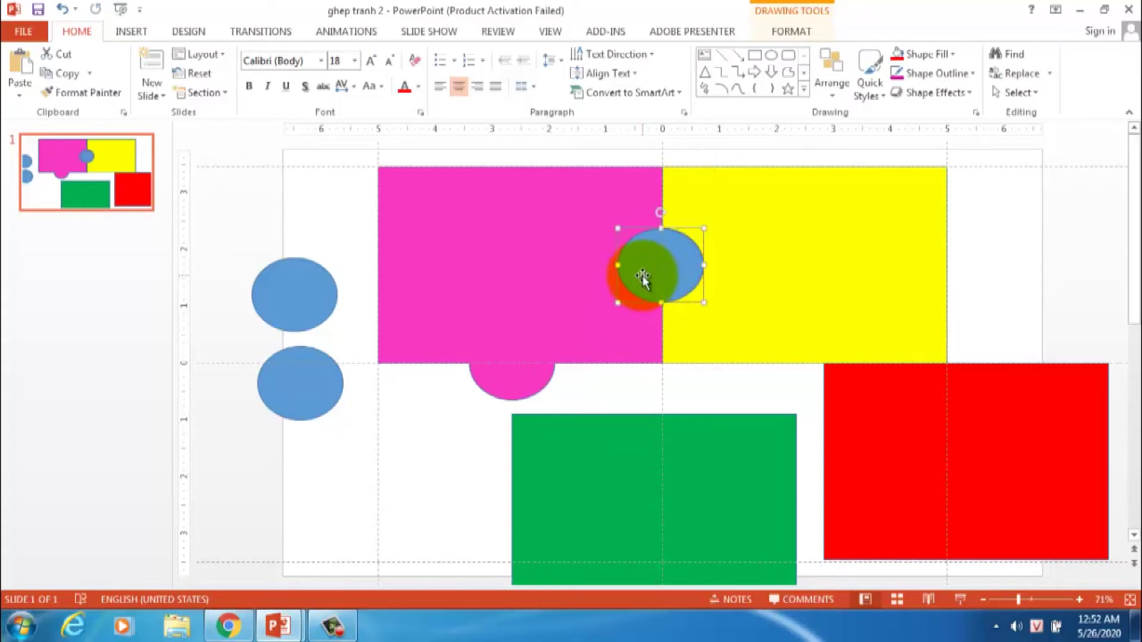
drag(642, 278, 437, 428)
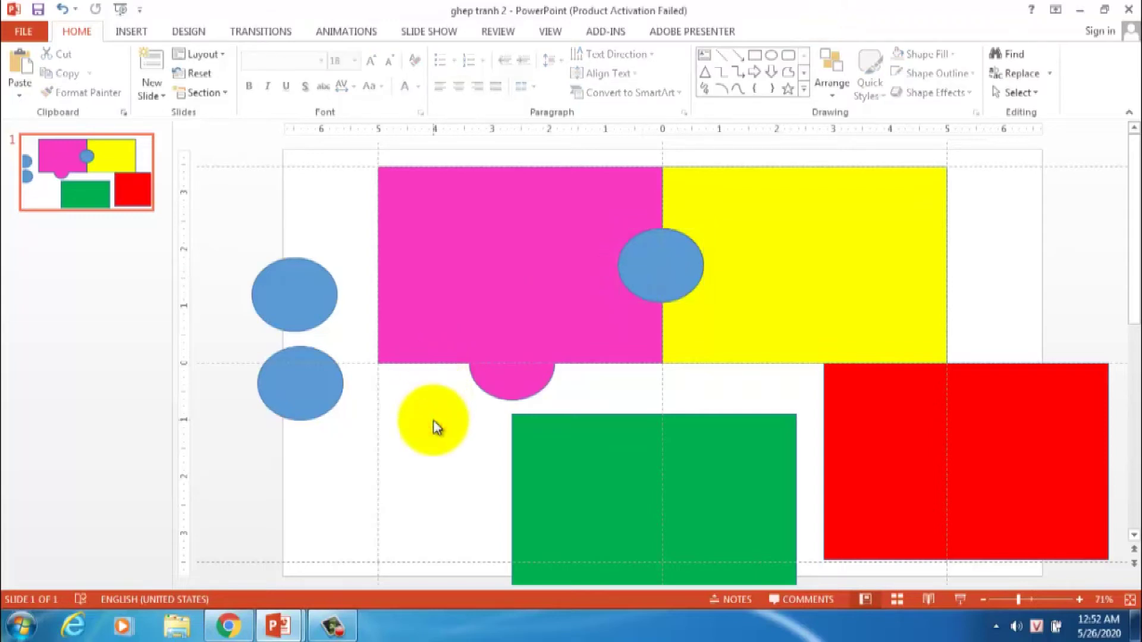
mouse_move(437, 428)
mouse_down()
mouse_move(665, 273)
mouse_move(635, 265)
mouse_move(692, 127)
mouse_up()
click(788, 240)
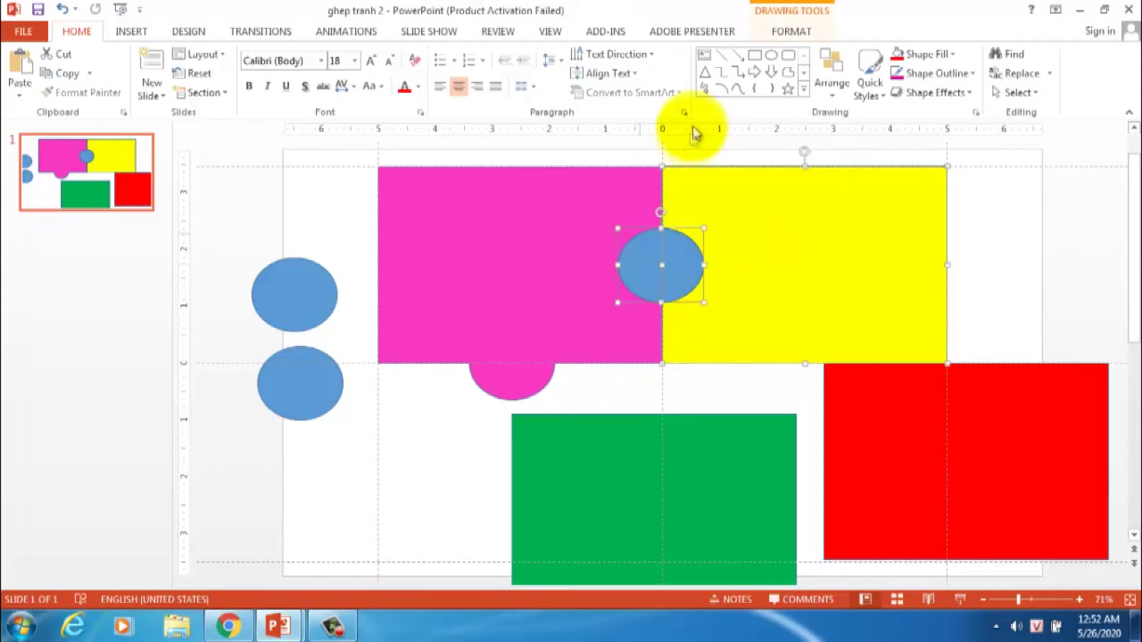
click(795, 32)
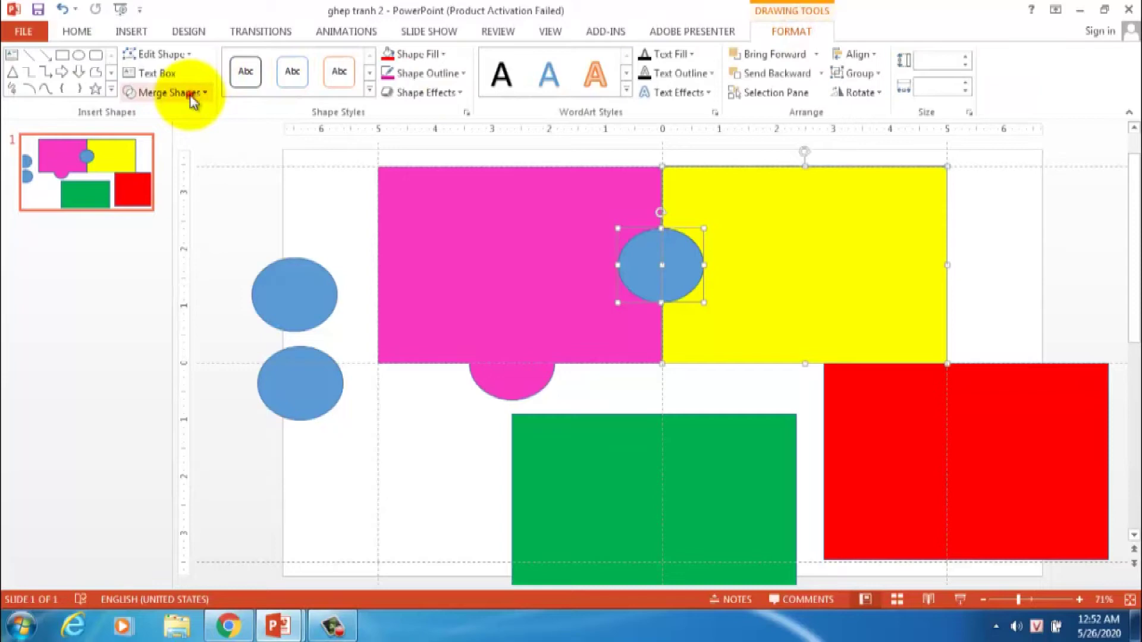
click(190, 94)
click(169, 153)
click(641, 268)
drag(641, 267, 713, 291)
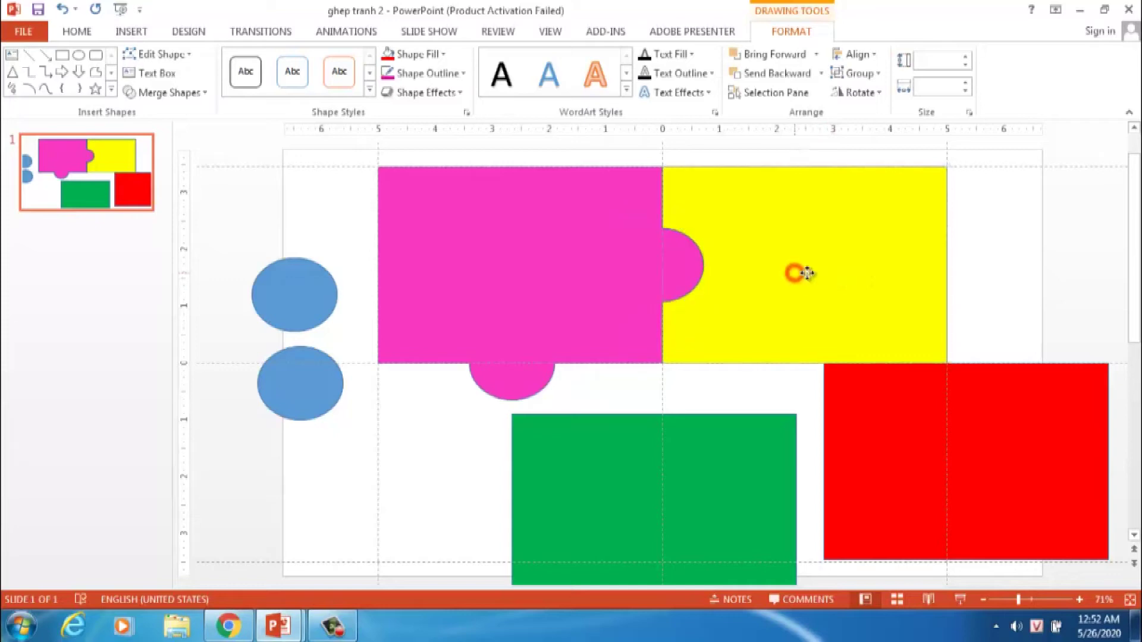
Sort out the yellow fragments and slide the notched yellow piece flush against pink.
drag(796, 277, 873, 275)
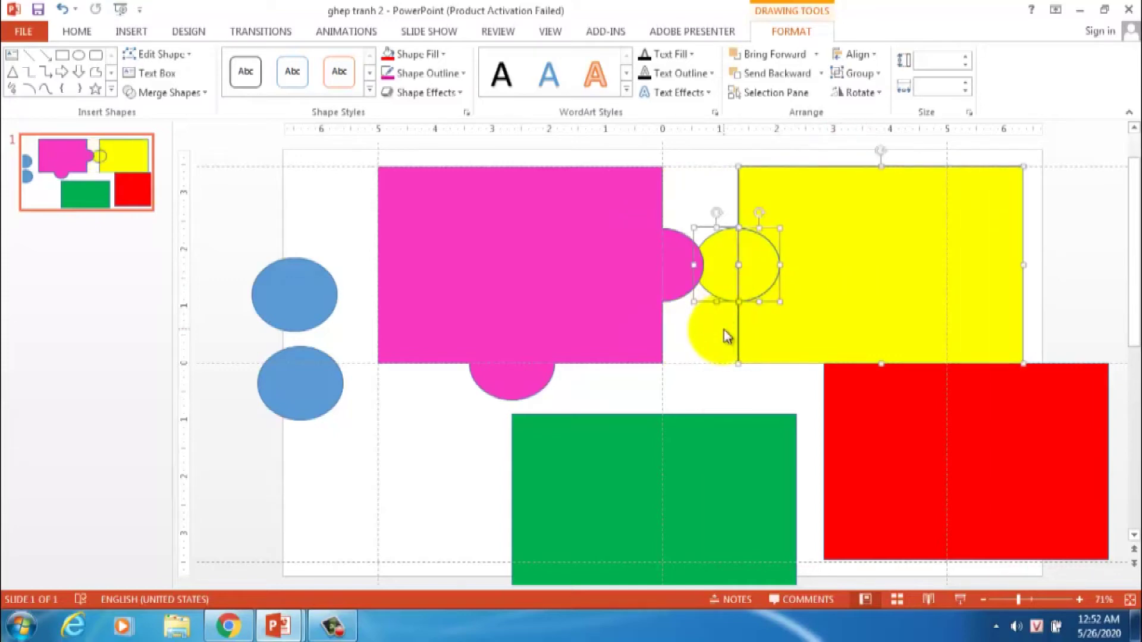
click(721, 324)
click(731, 264)
mouse_move(746, 271)
mouse_down()
mouse_move(740, 294)
mouse_move(729, 282)
mouse_up()
shift+click(760, 275)
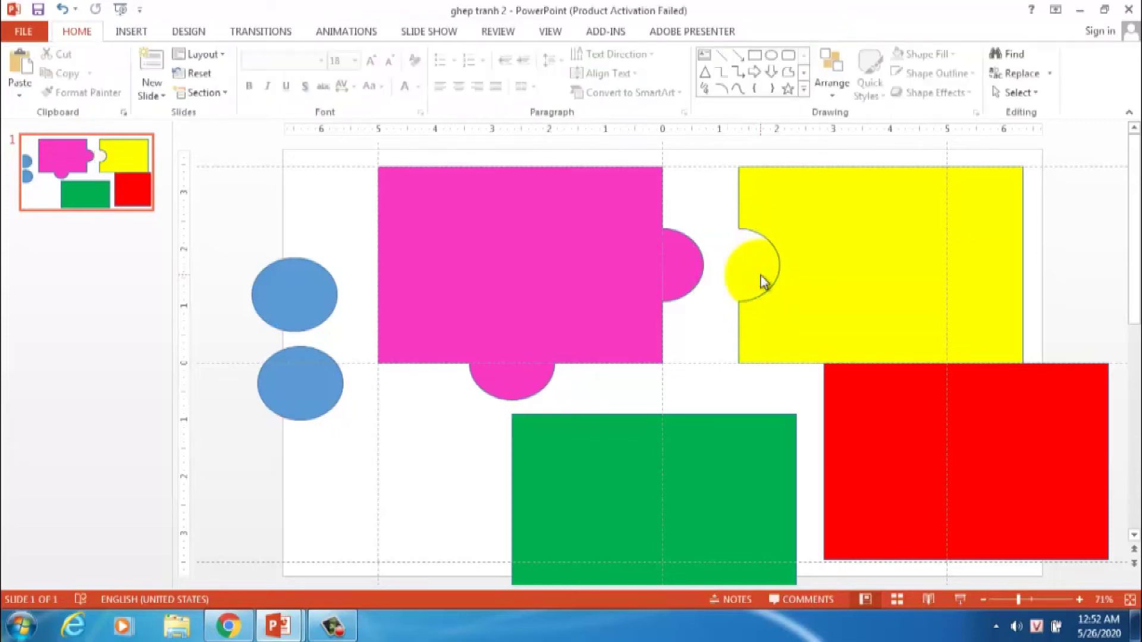
mouse_move(764, 282)
mouse_down()
mouse_move(735, 312)
mouse_move(836, 246)
mouse_up()
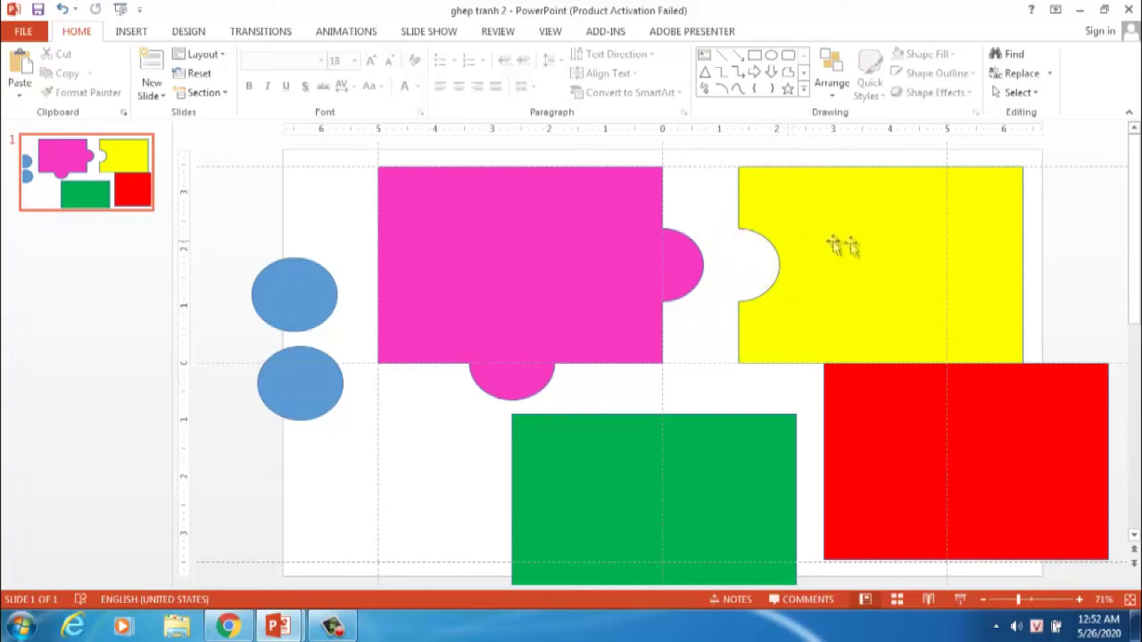
drag(862, 244, 789, 253)
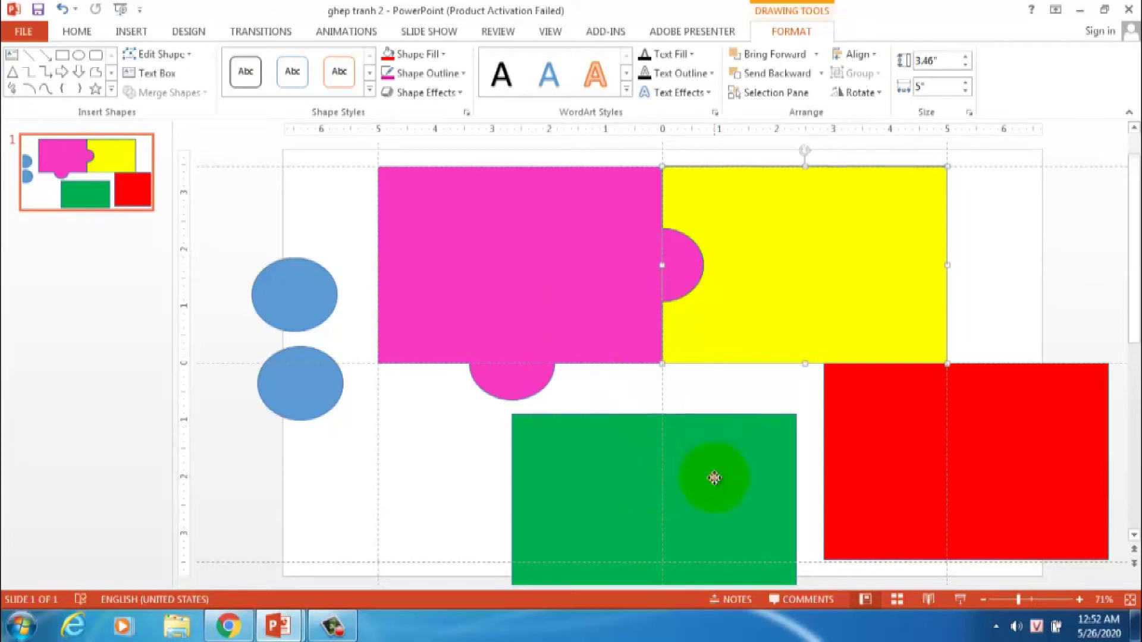
Fit the green rectangle directly under the pink piece and send it to back.
drag(715, 478, 592, 429)
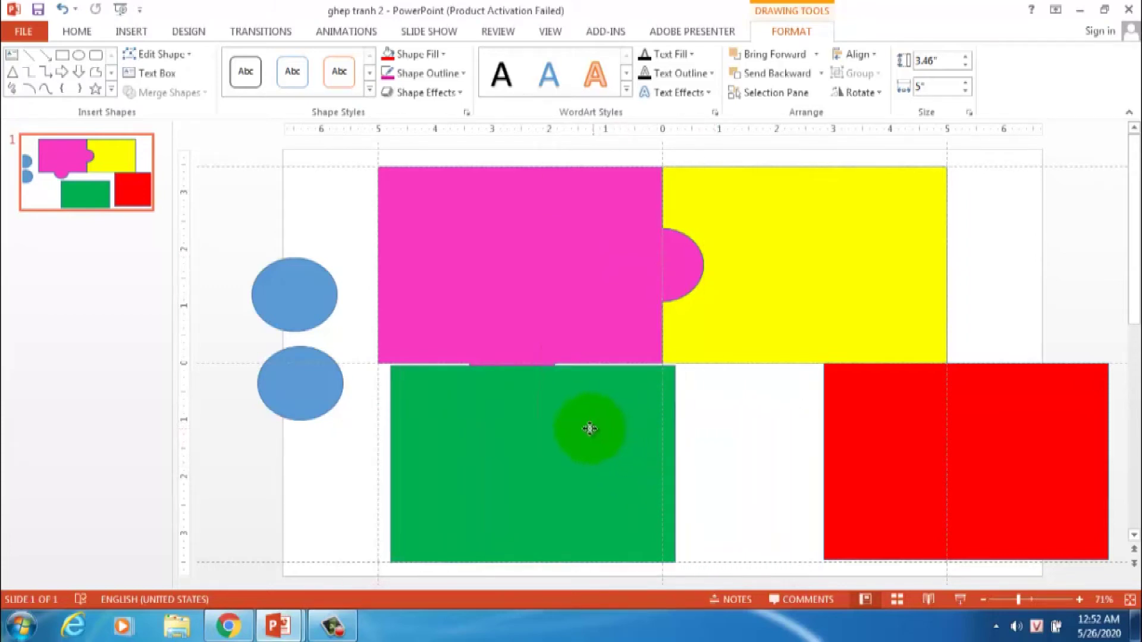
drag(592, 429, 580, 426)
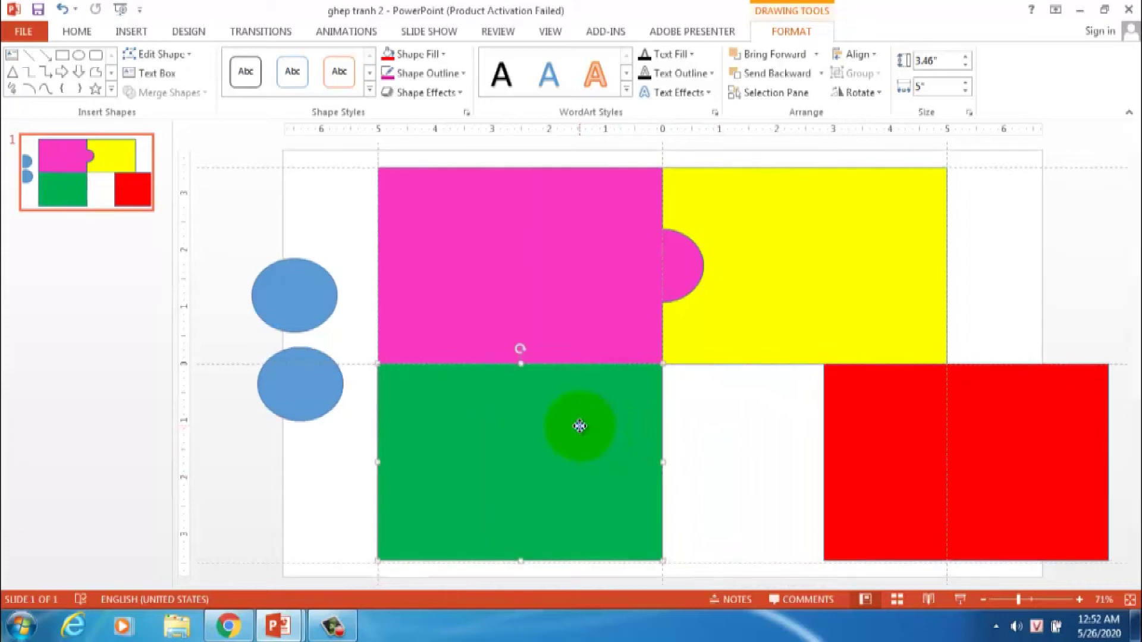
right_click(580, 425)
click(632, 312)
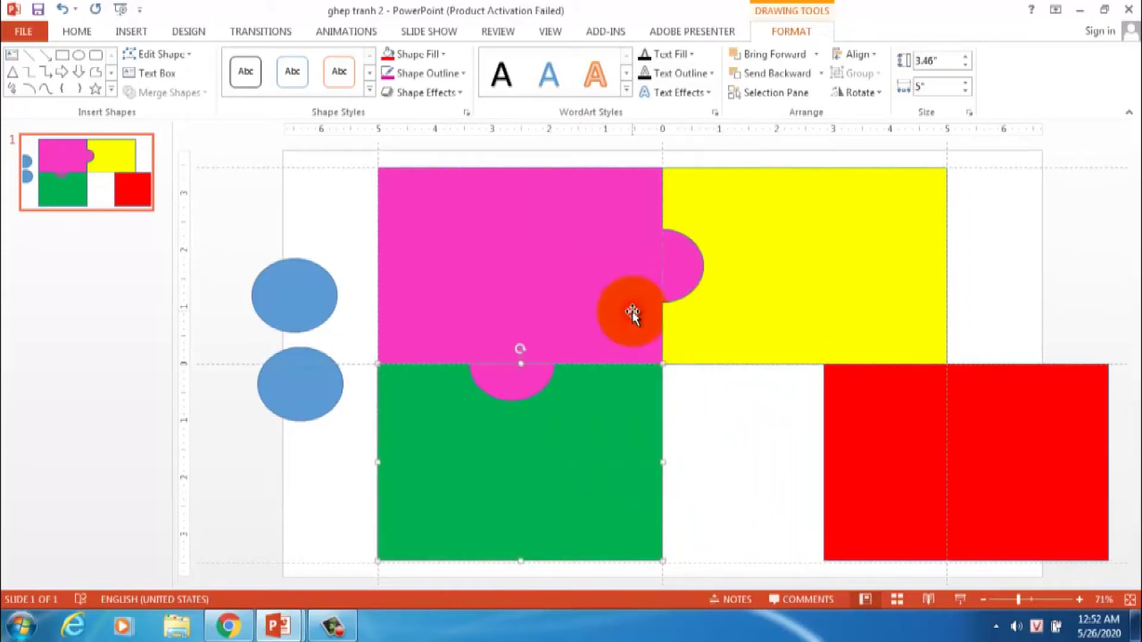
Center a blue circle over the pink piece's bottom knob on the seam.
mouse_move(632, 312)
mouse_down()
mouse_move(305, 396)
mouse_move(495, 377)
mouse_up()
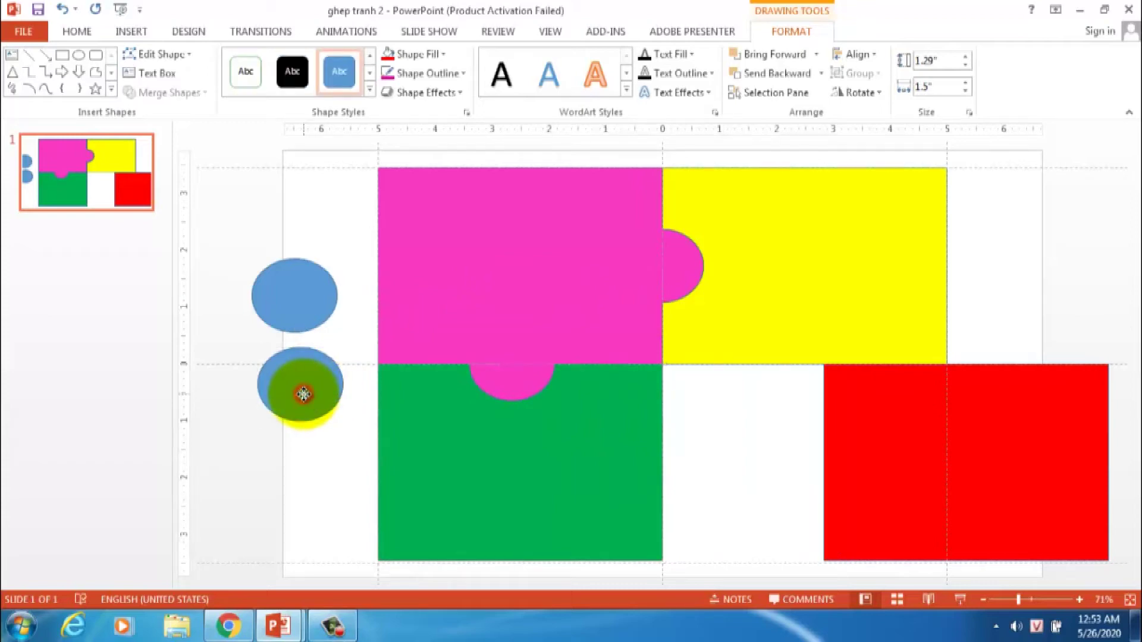
drag(496, 377, 514, 374)
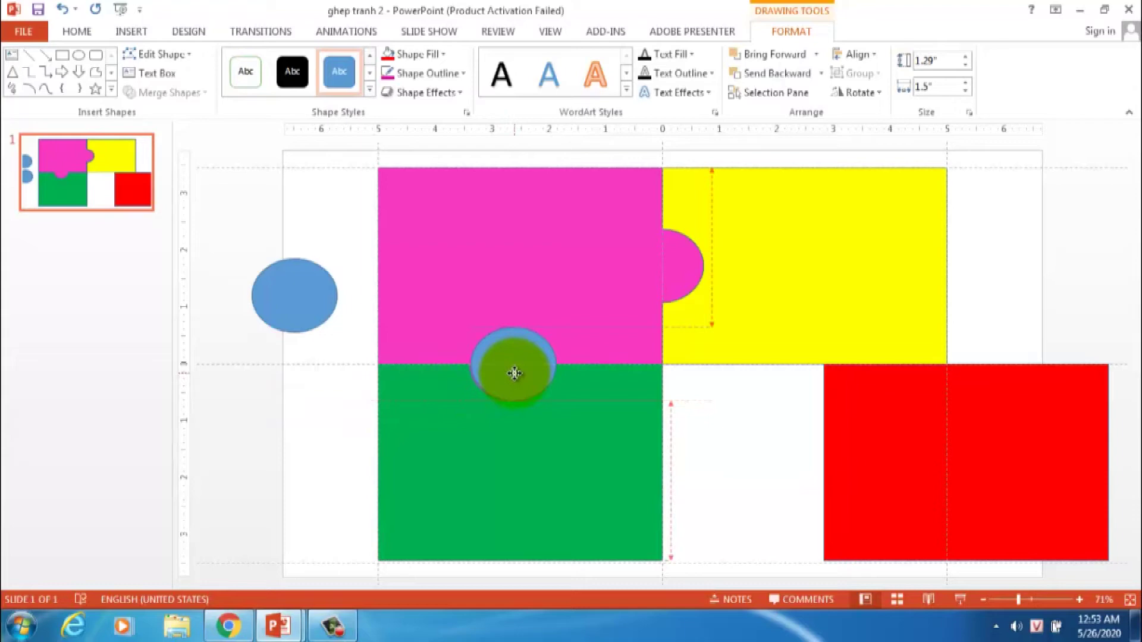
drag(512, 372, 514, 375)
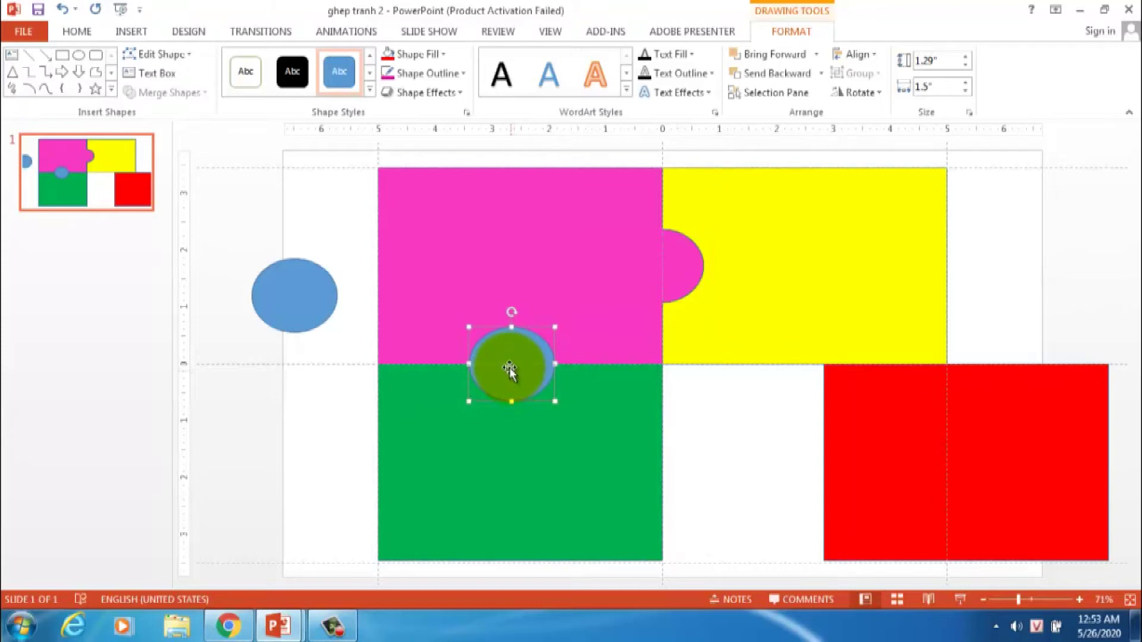
click(357, 438)
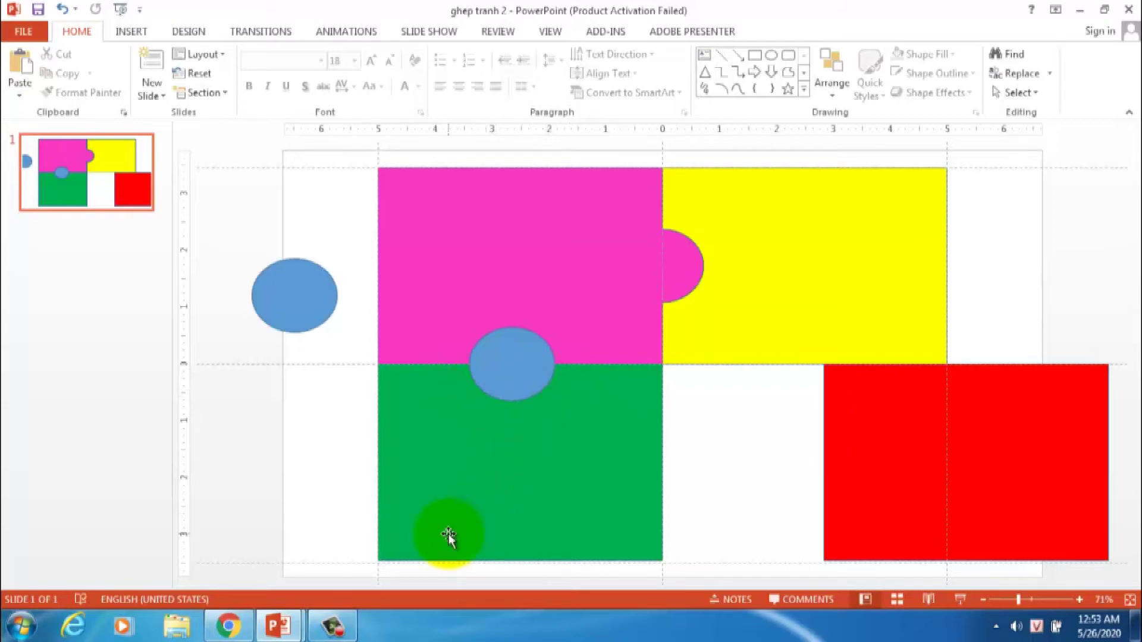
Fragment the green rectangle with the circle, revealing its notch, and slide it back under pink.
click(460, 471)
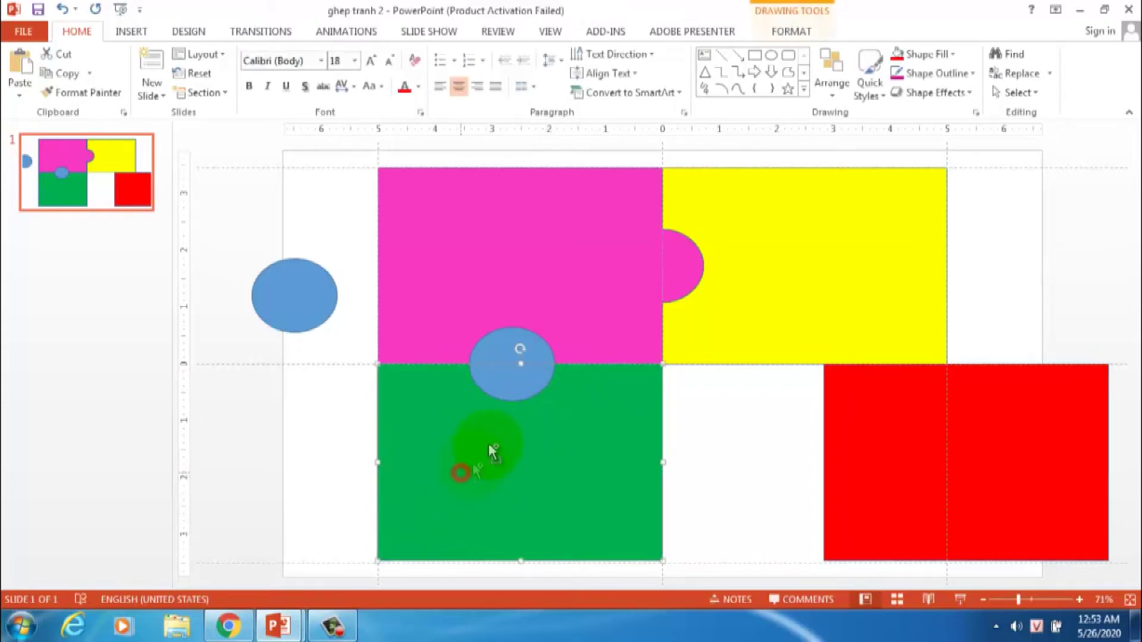
click(499, 355)
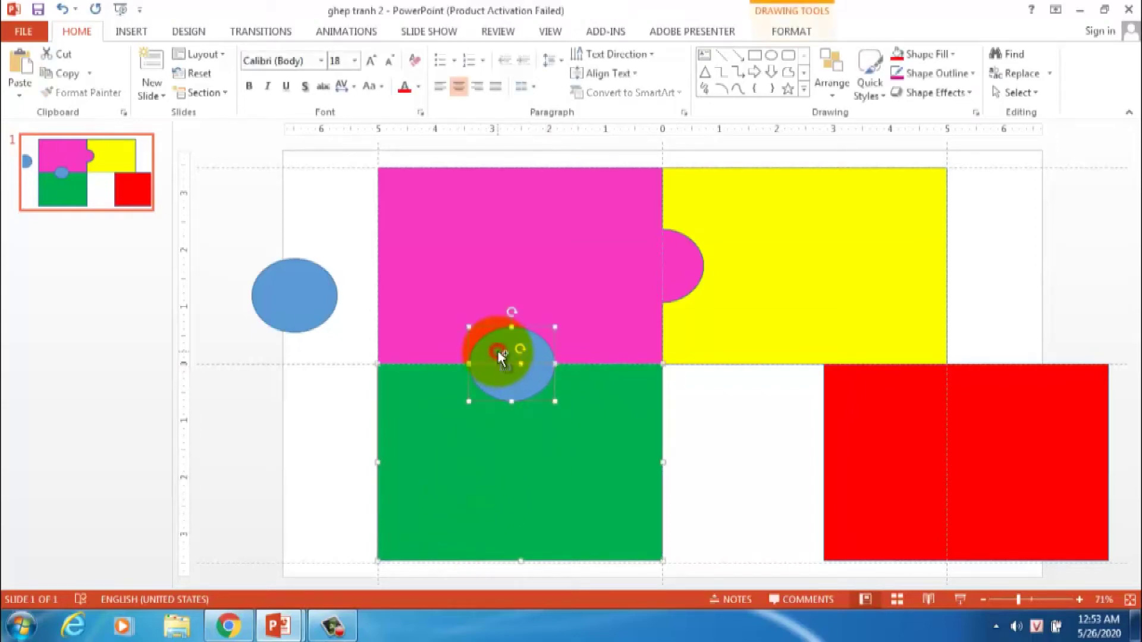
click(786, 35)
click(167, 92)
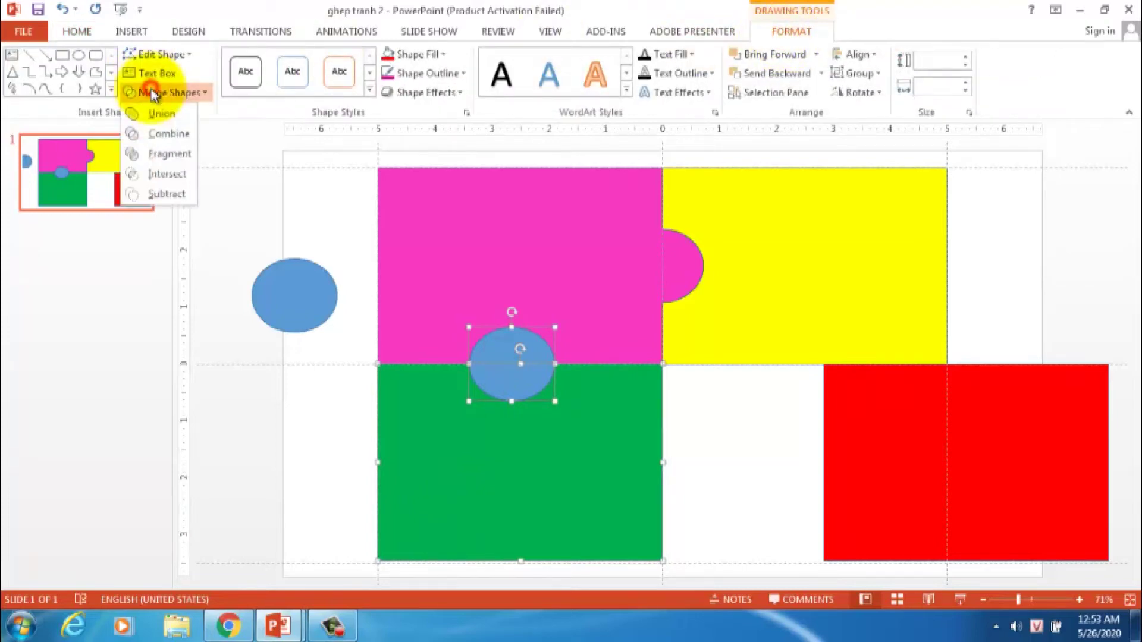
click(165, 153)
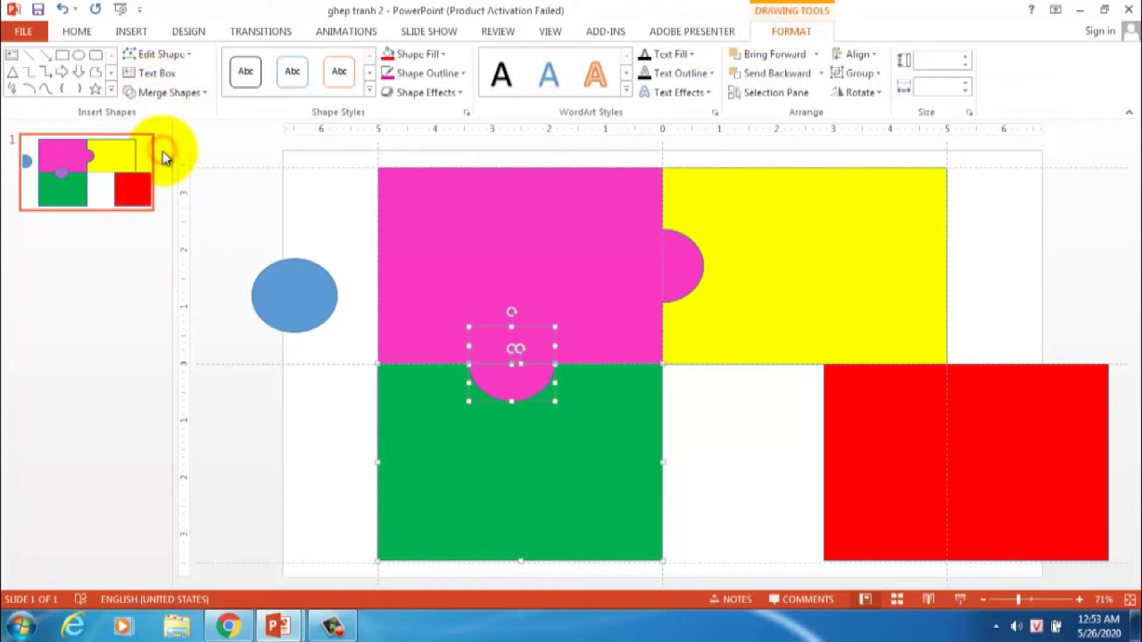
click(458, 398)
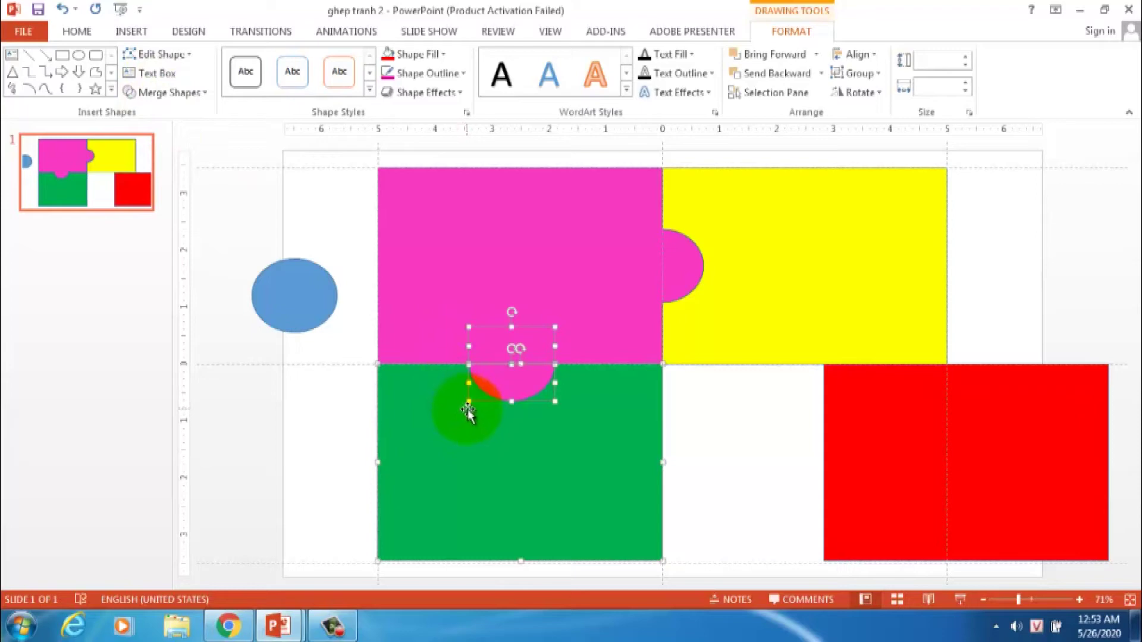
mouse_move(475, 415)
mouse_down()
mouse_move(448, 479)
mouse_move(457, 516)
mouse_move(510, 382)
mouse_move(522, 428)
mouse_move(502, 427)
mouse_move(523, 434)
mouse_move(523, 369)
mouse_move(543, 469)
mouse_up()
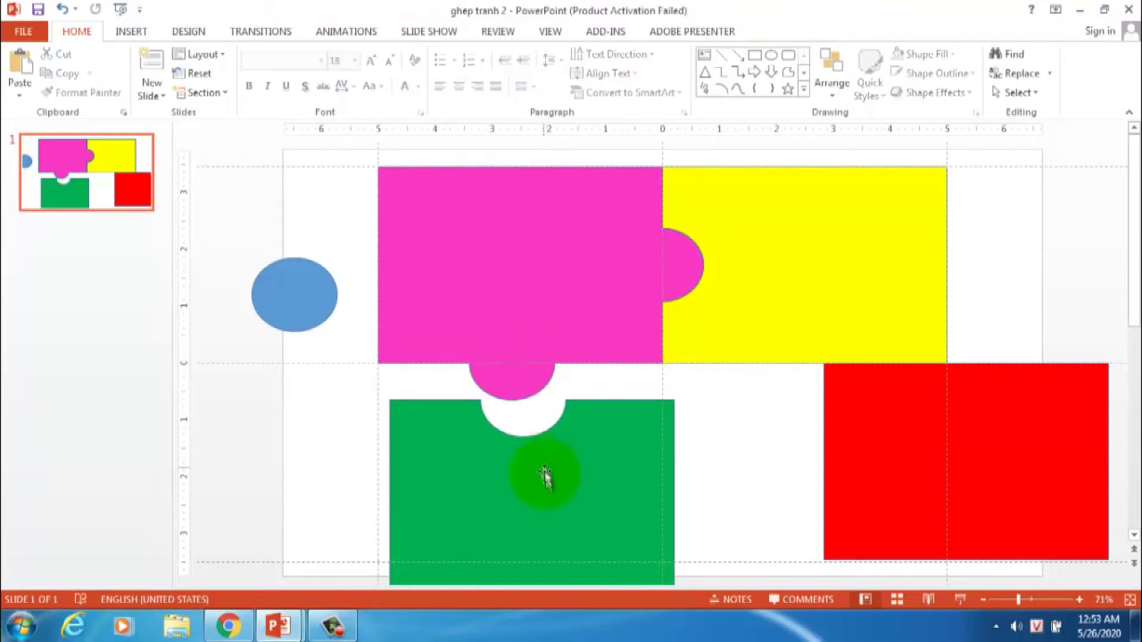
mouse_move(481, 402)
mouse_down()
mouse_move(523, 420)
mouse_move(568, 410)
mouse_move(563, 466)
mouse_move(549, 432)
mouse_move(559, 456)
mouse_up()
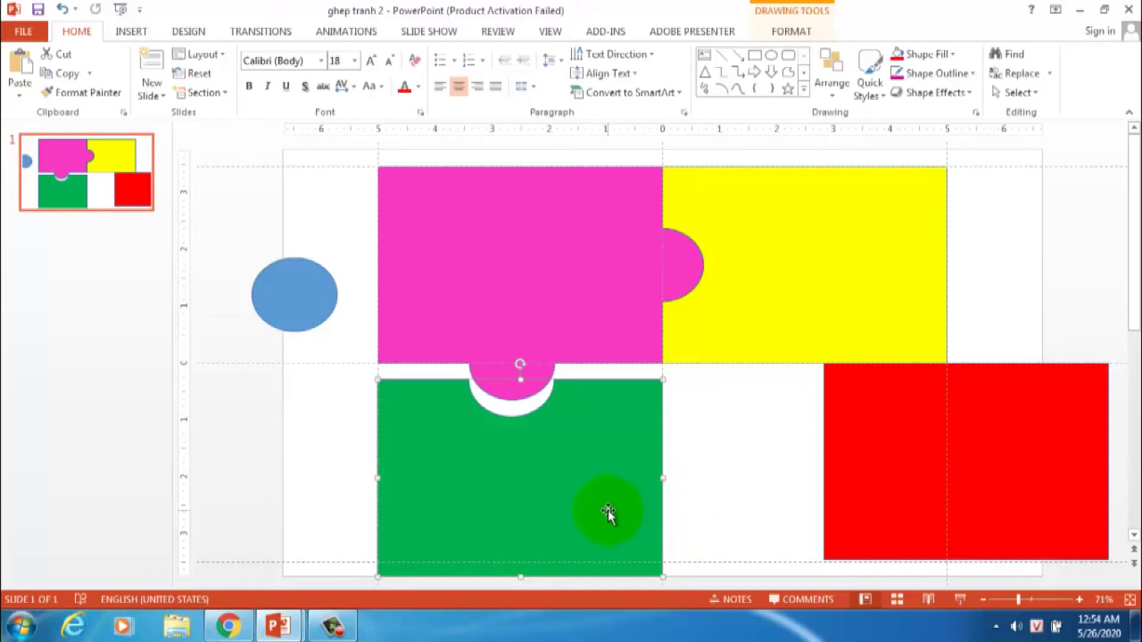
Copy a blue circle onto the green piece's right edge and union them into a knob.
drag(333, 297, 348, 481)
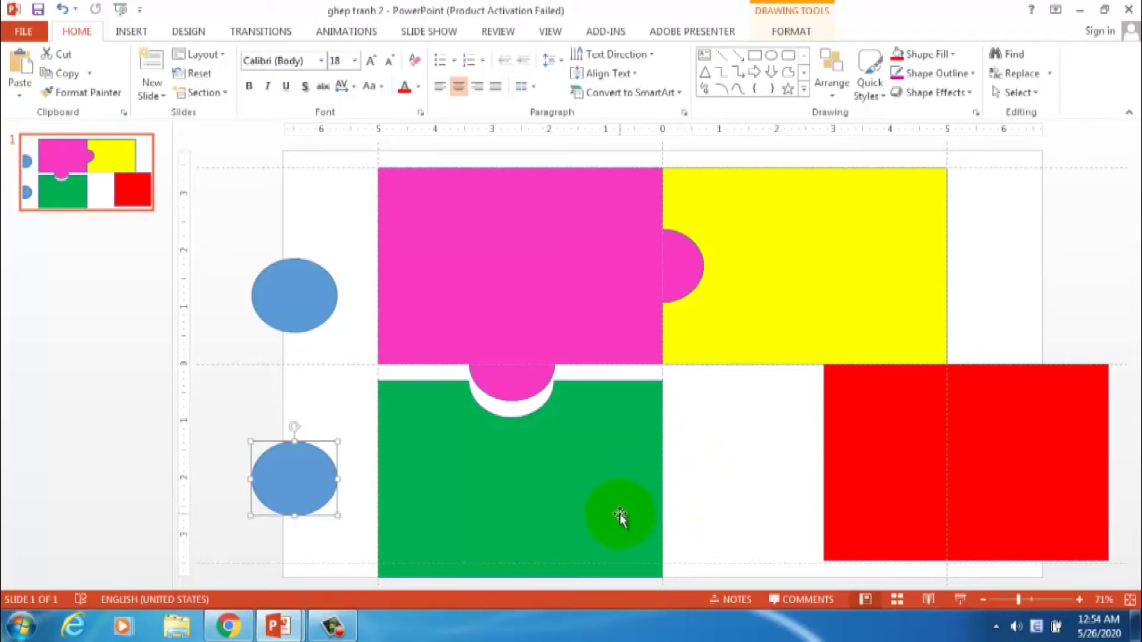
drag(288, 476, 662, 487)
click(735, 415)
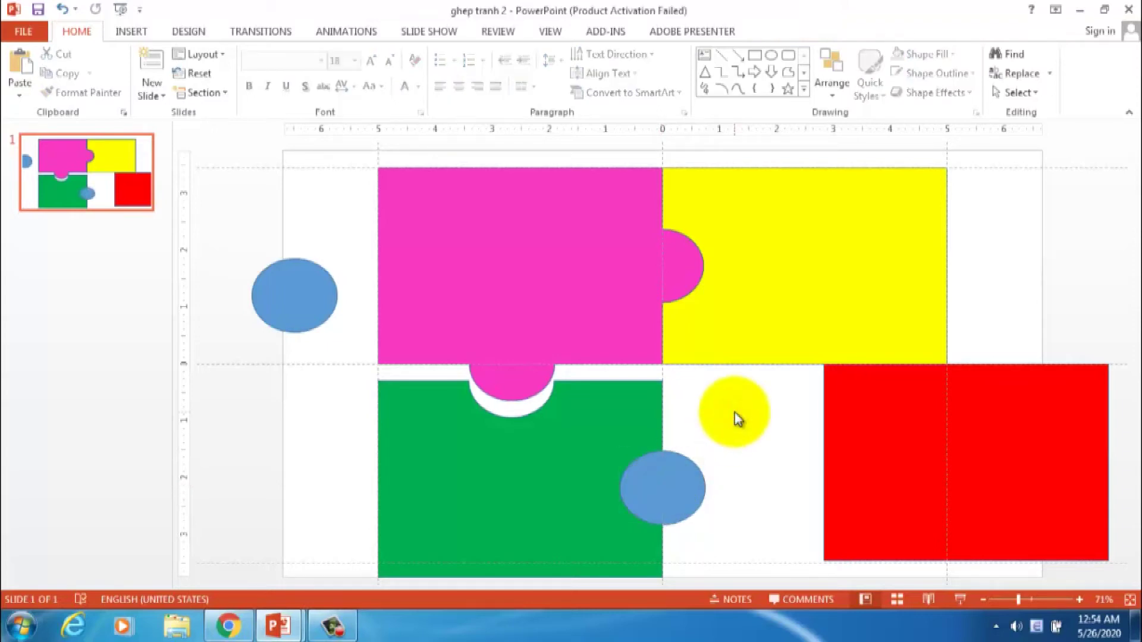
mouse_move(737, 419)
mouse_down()
mouse_move(669, 409)
mouse_move(584, 444)
mouse_move(678, 473)
mouse_up()
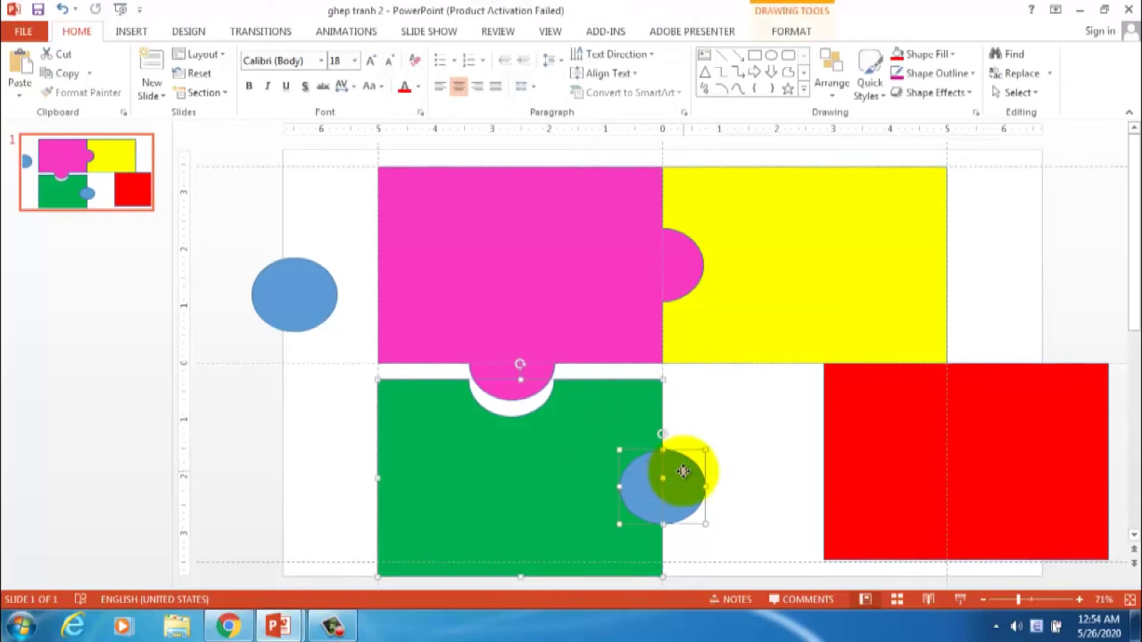
click(797, 31)
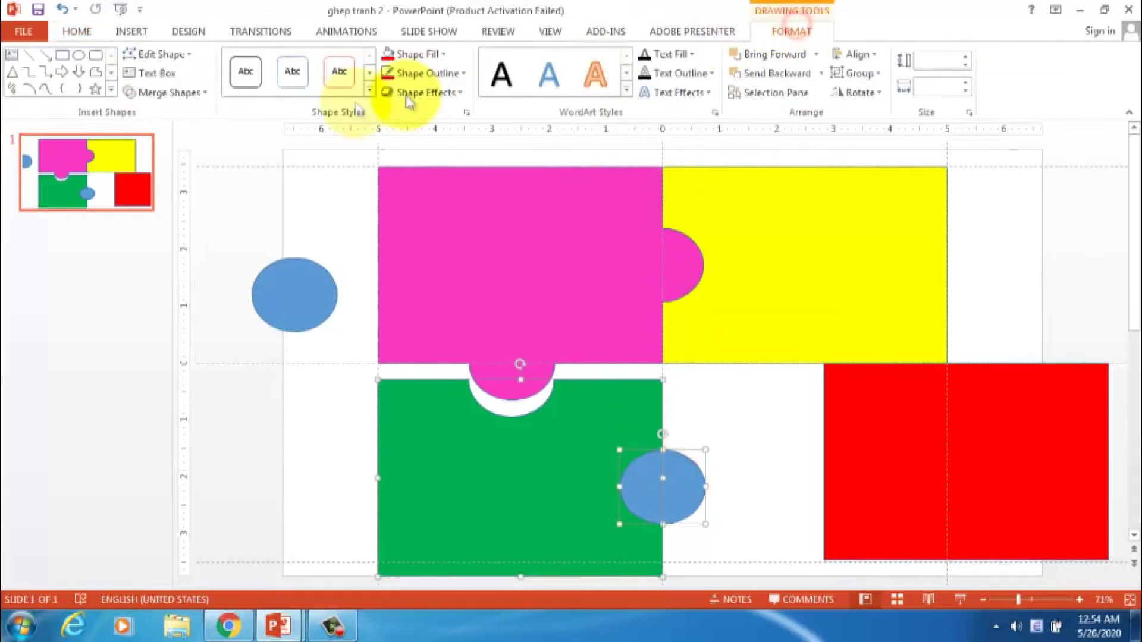
click(196, 95)
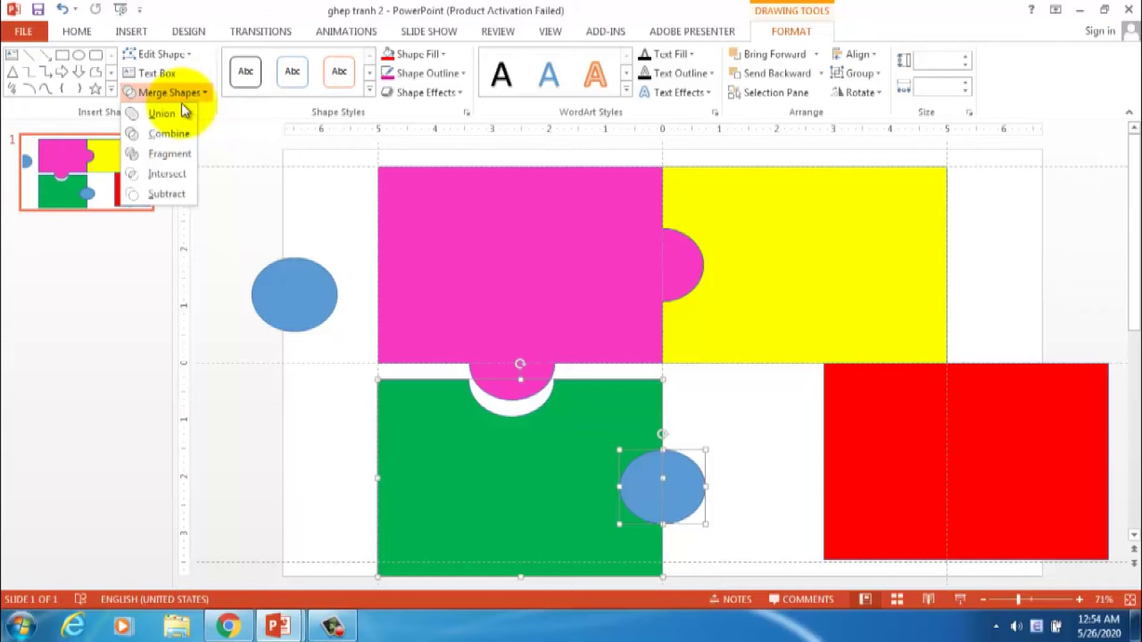
click(159, 113)
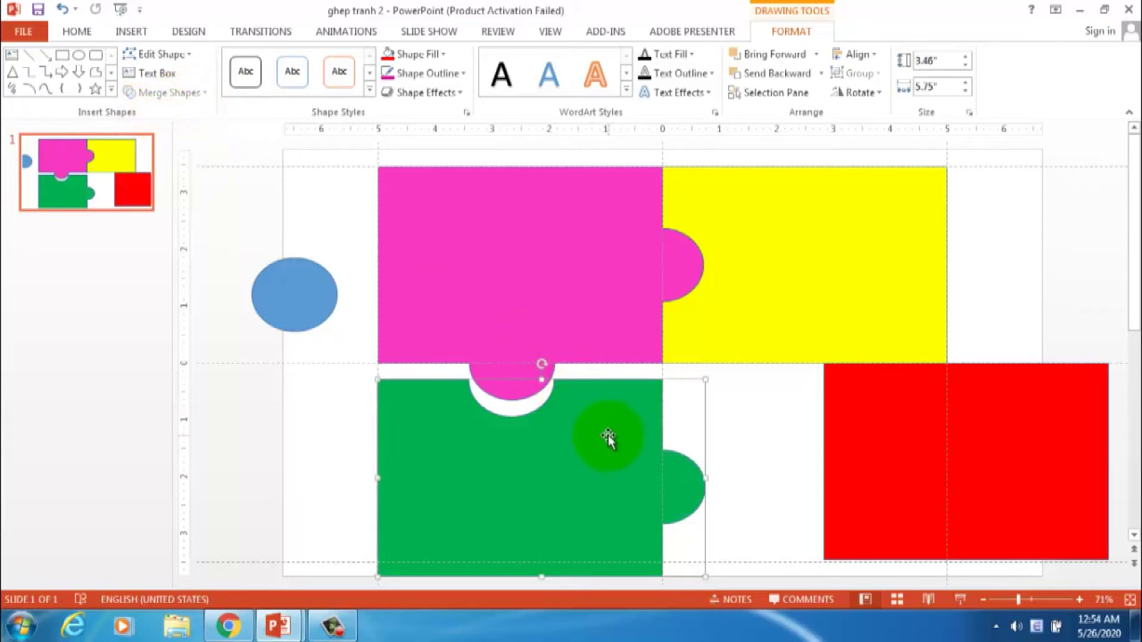
Align the green piece under the pink one and slide the red piece toward it.
drag(607, 435, 547, 456)
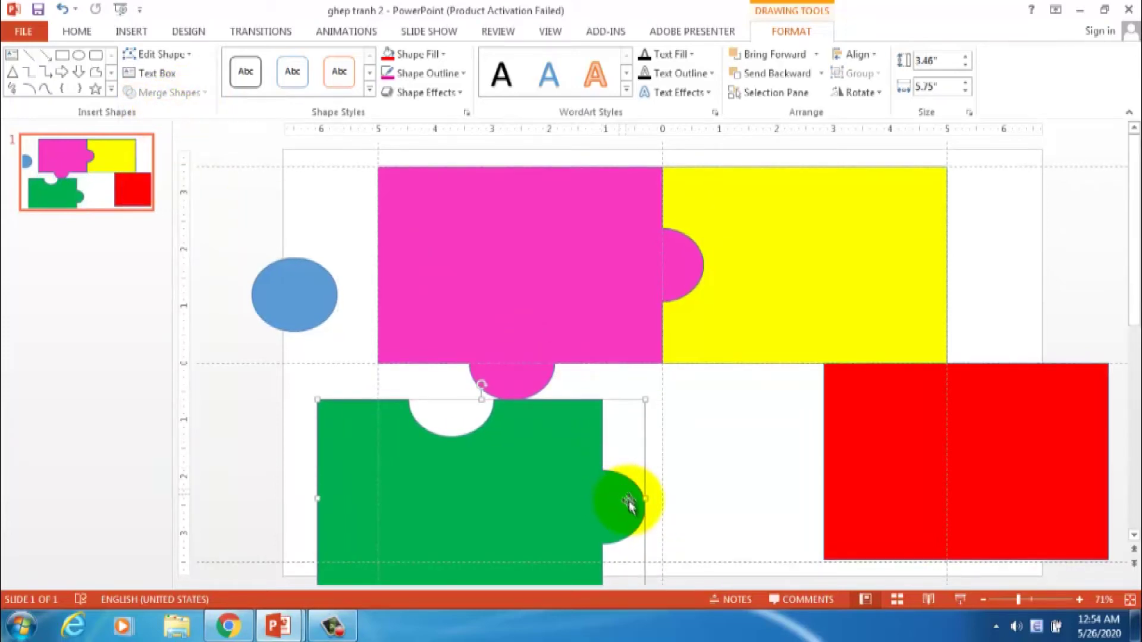
drag(517, 521, 572, 483)
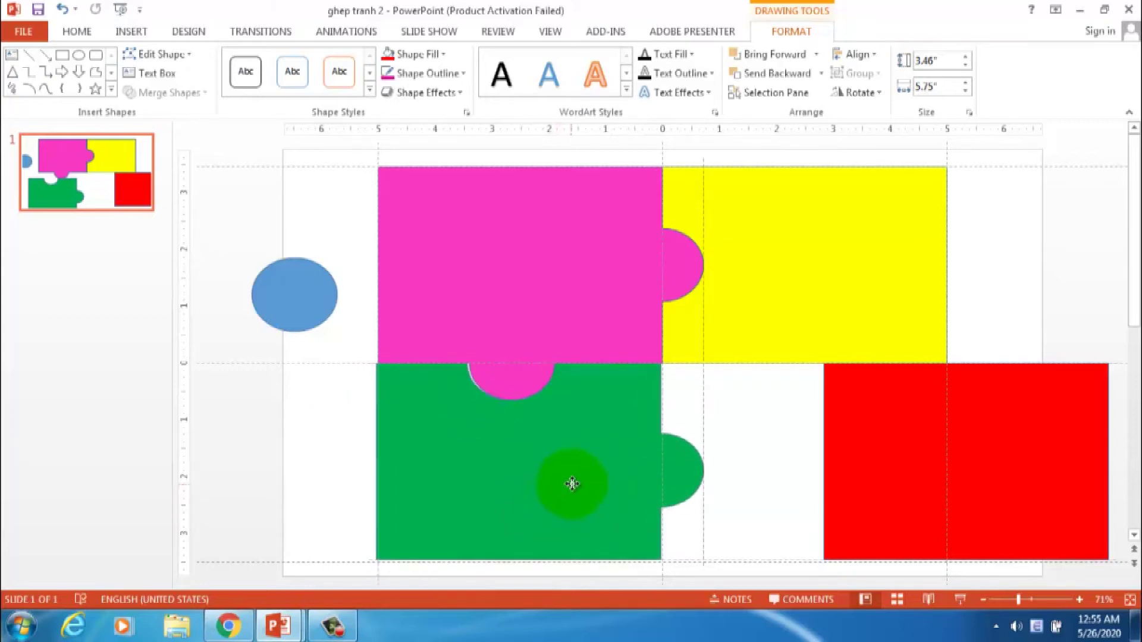
drag(573, 483, 574, 484)
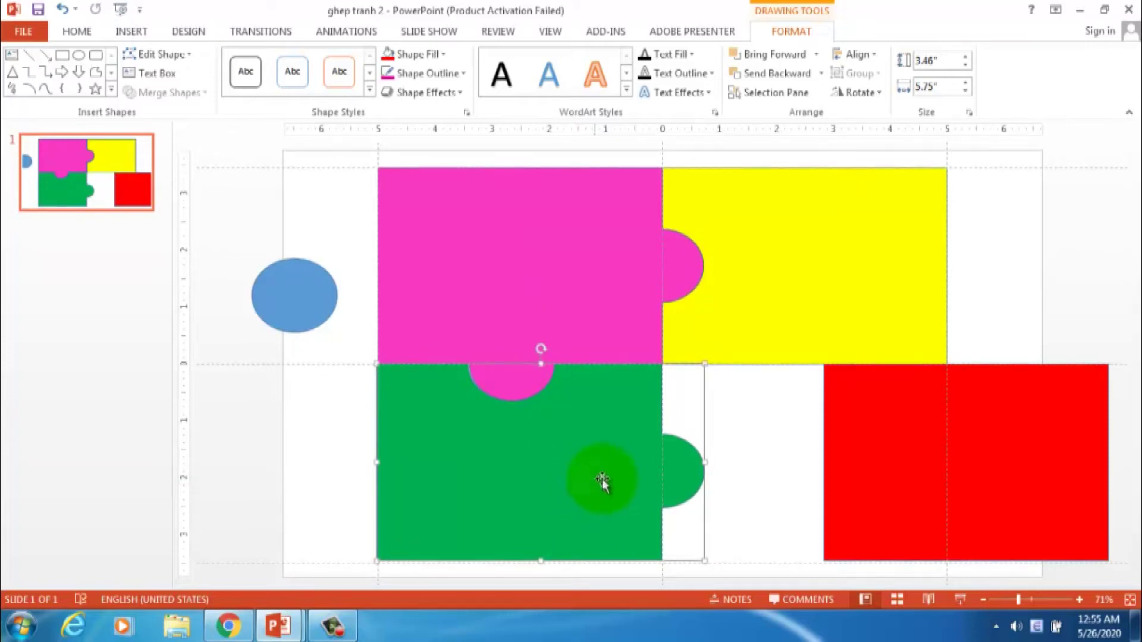
drag(904, 443, 835, 450)
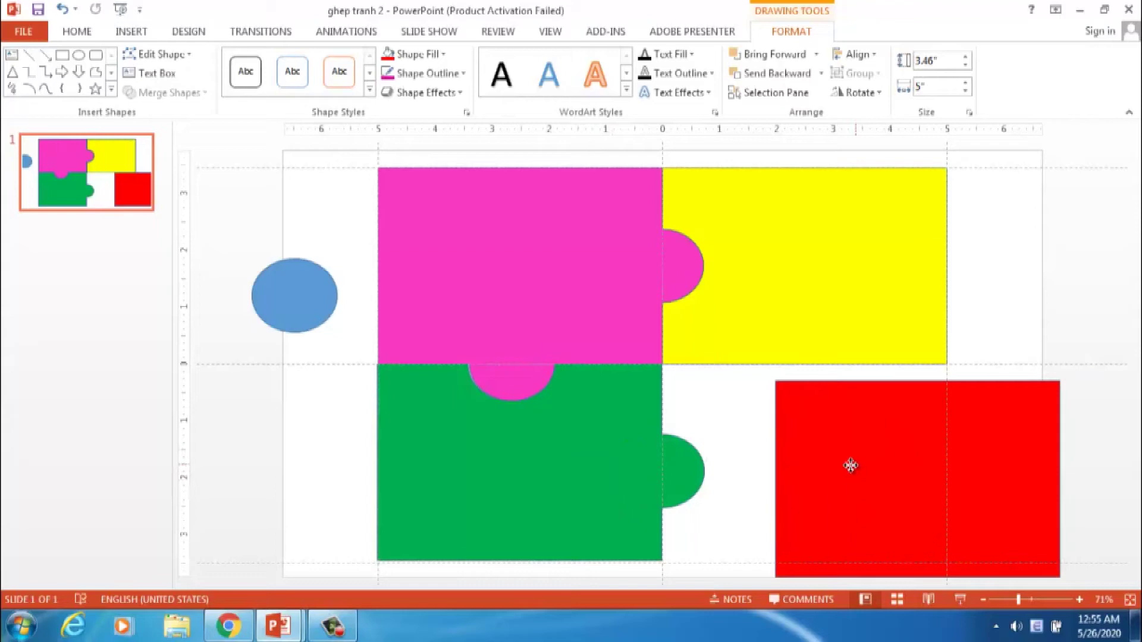
Shift the blue circle down, then drag the red rectangle left into the empty lower-right slot.
click(771, 440)
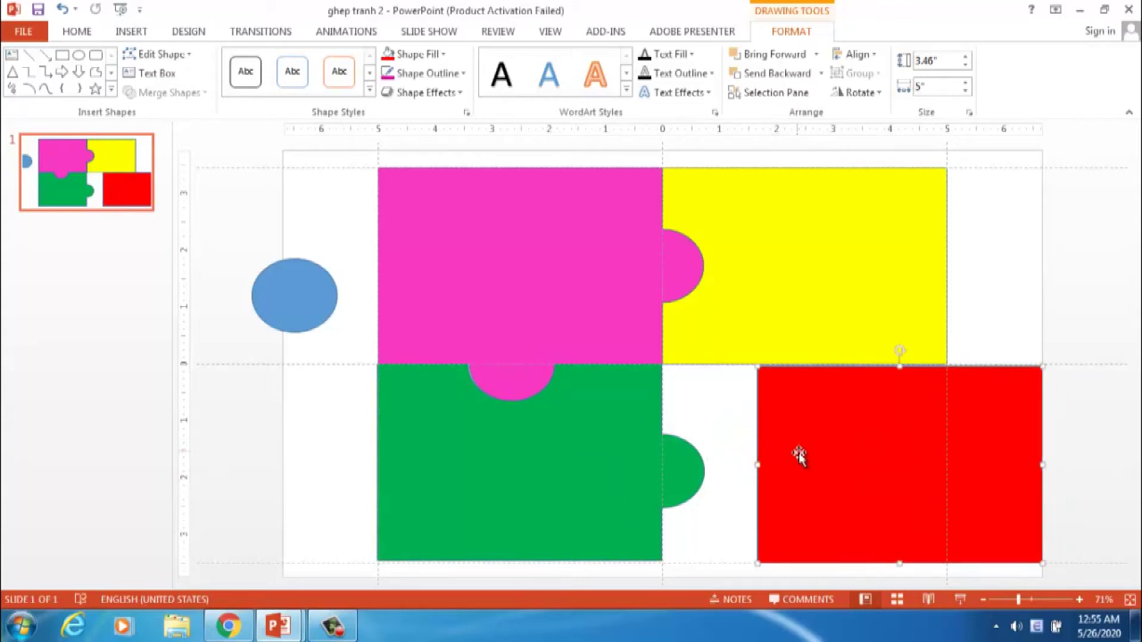
click(772, 504)
click(302, 303)
mouse_move(301, 303)
mouse_down()
mouse_move(300, 410)
mouse_move(291, 282)
mouse_up()
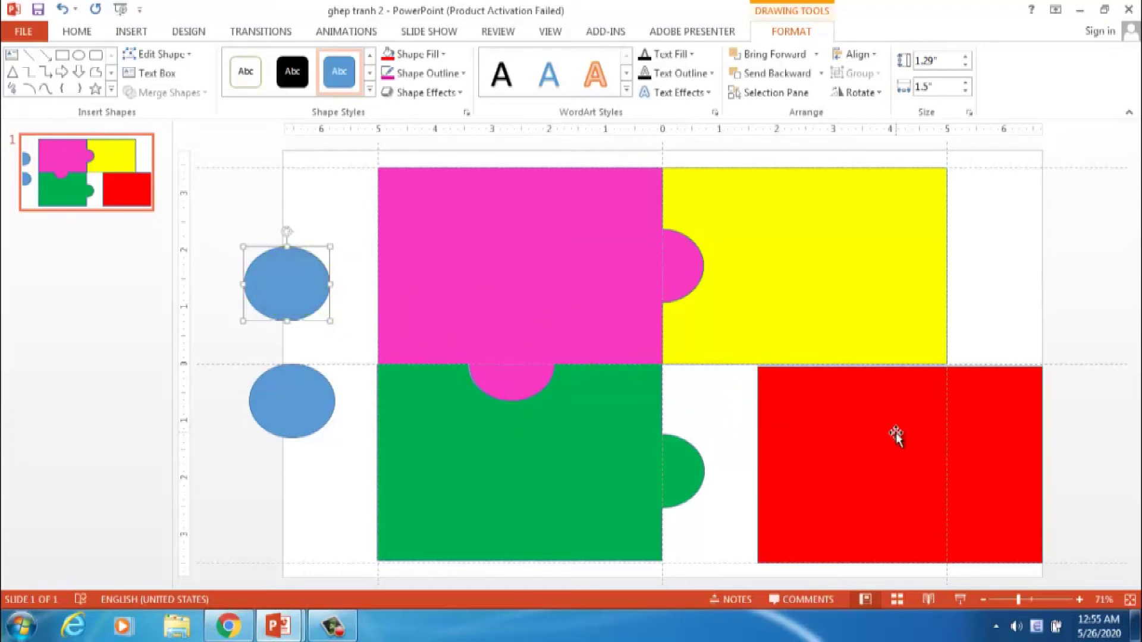
drag(896, 436, 827, 434)
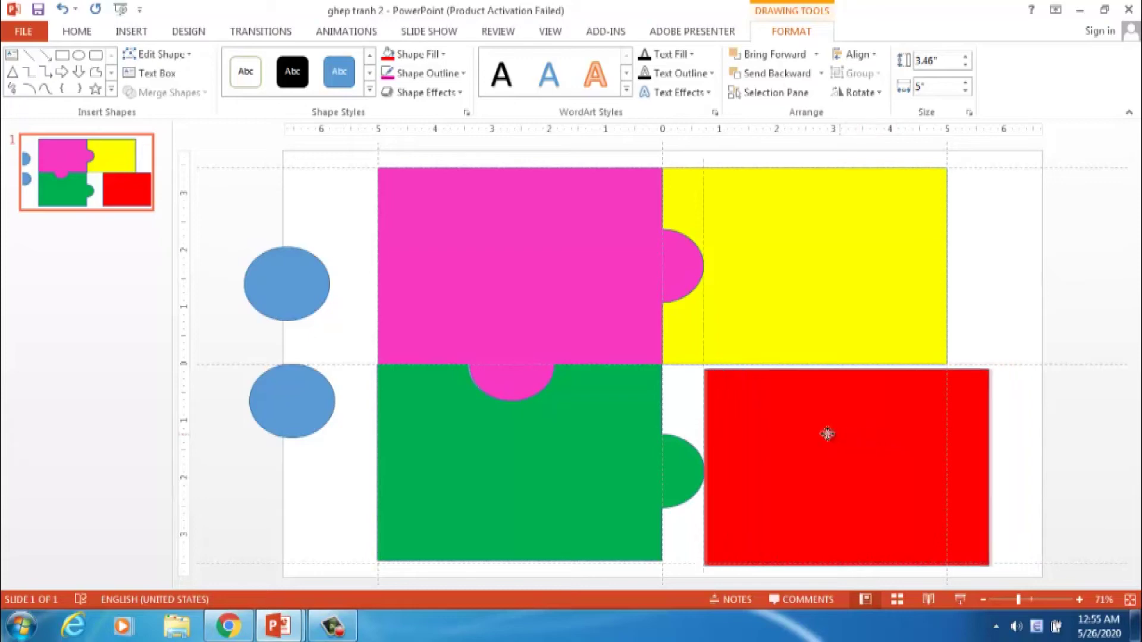
drag(827, 433, 800, 430)
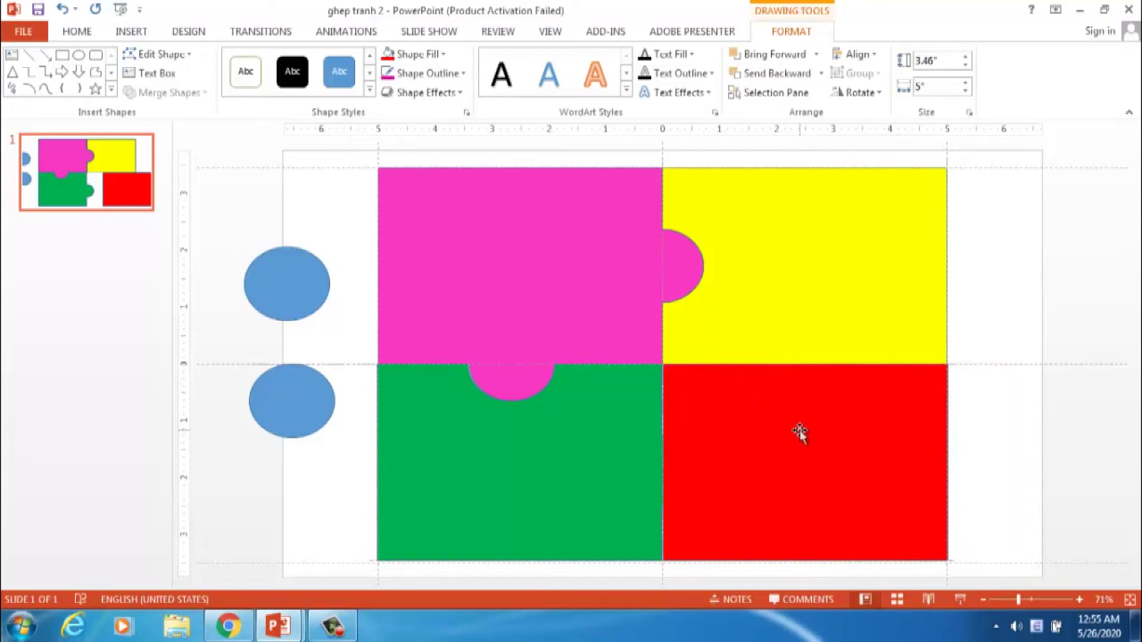
right_click(799, 433)
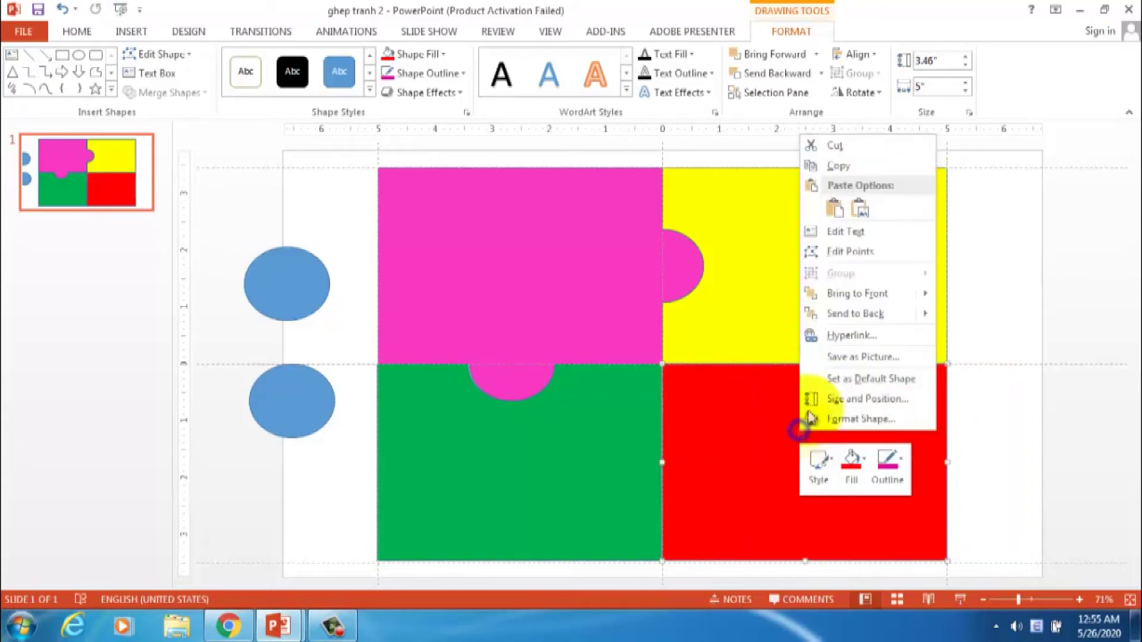
Send the red rectangle to back and place a blue circle on the green/red boundary.
click(847, 314)
mouse_move(290, 284)
mouse_down()
mouse_move(588, 450)
mouse_move(666, 471)
mouse_up()
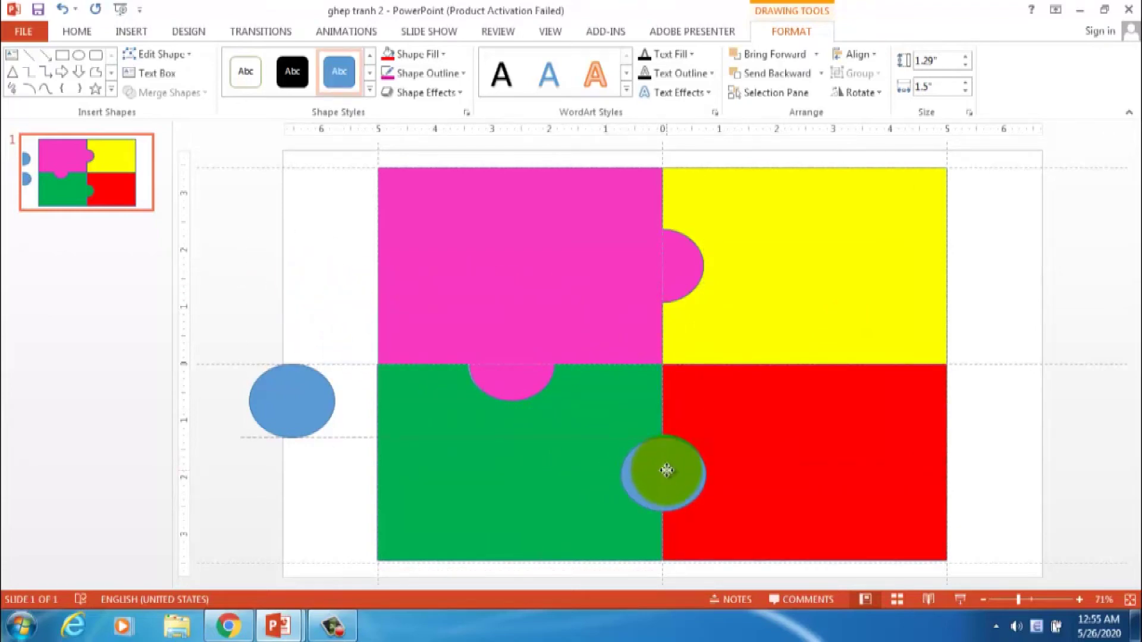
drag(665, 469, 666, 472)
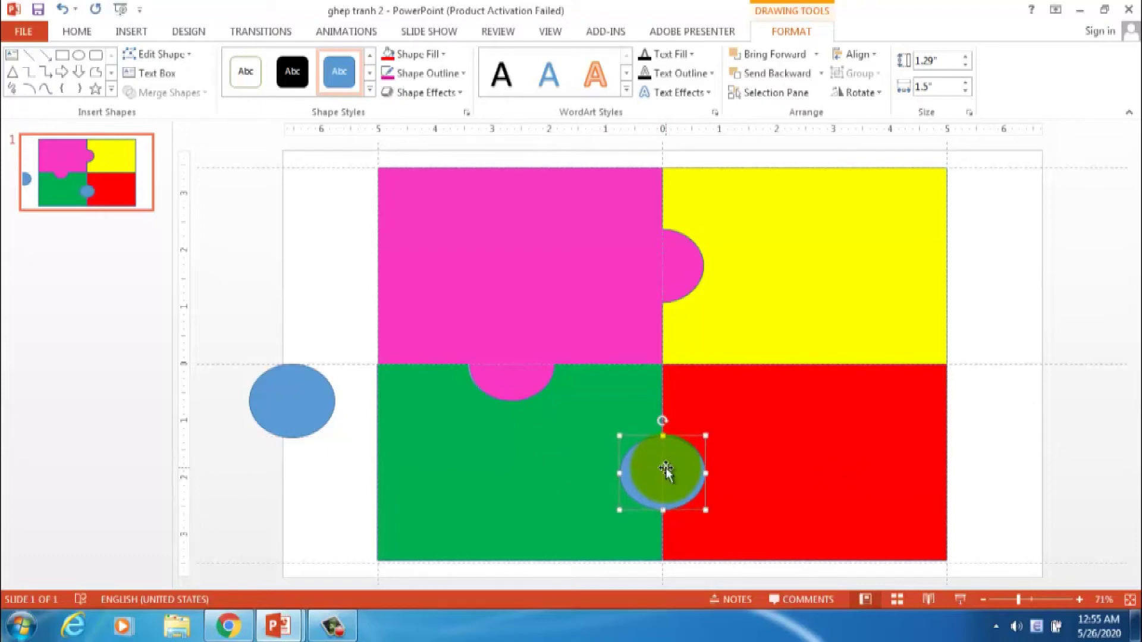
drag(666, 470, 667, 472)
click(999, 402)
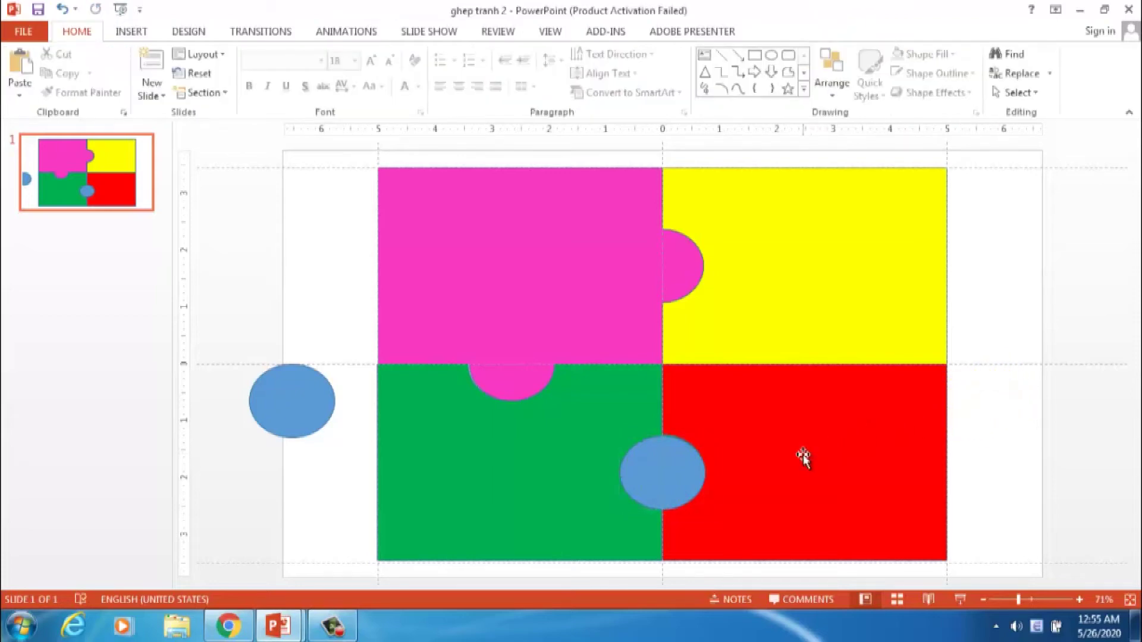
Fragment the red rectangle with the circle, remove the half-circle pieces, and reveal the notch.
click(804, 458)
shift+click(639, 474)
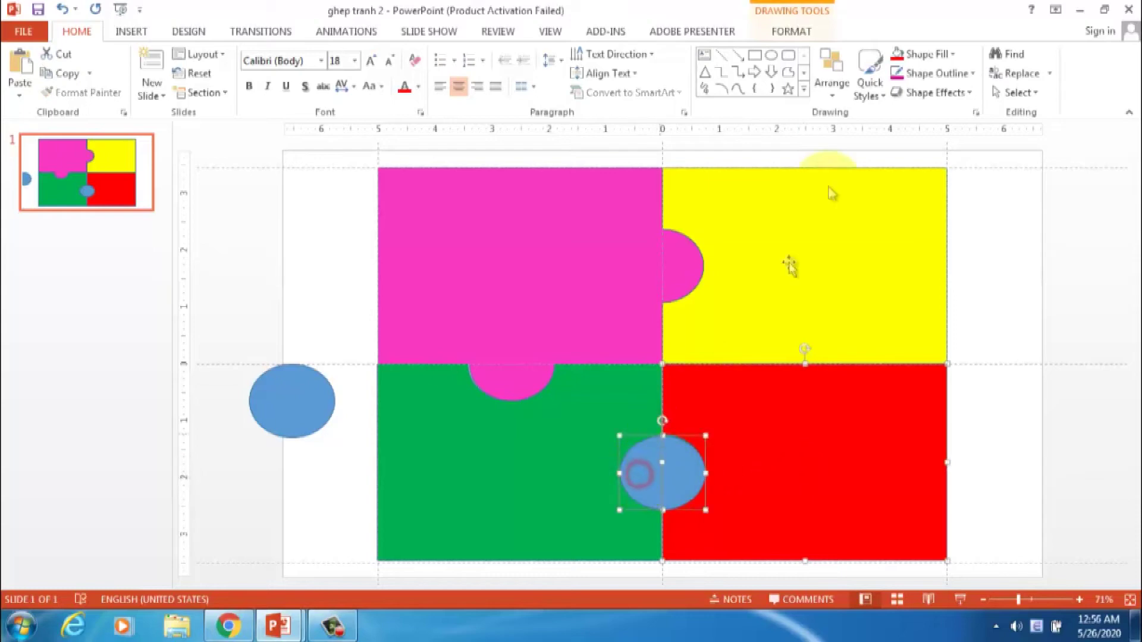
click(791, 31)
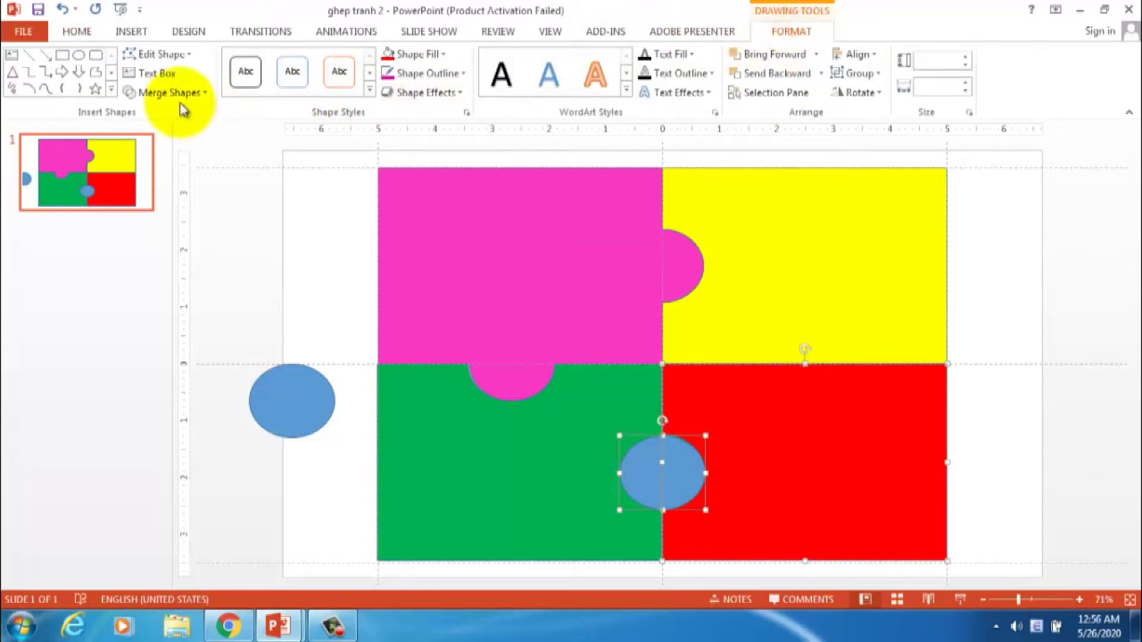
click(177, 95)
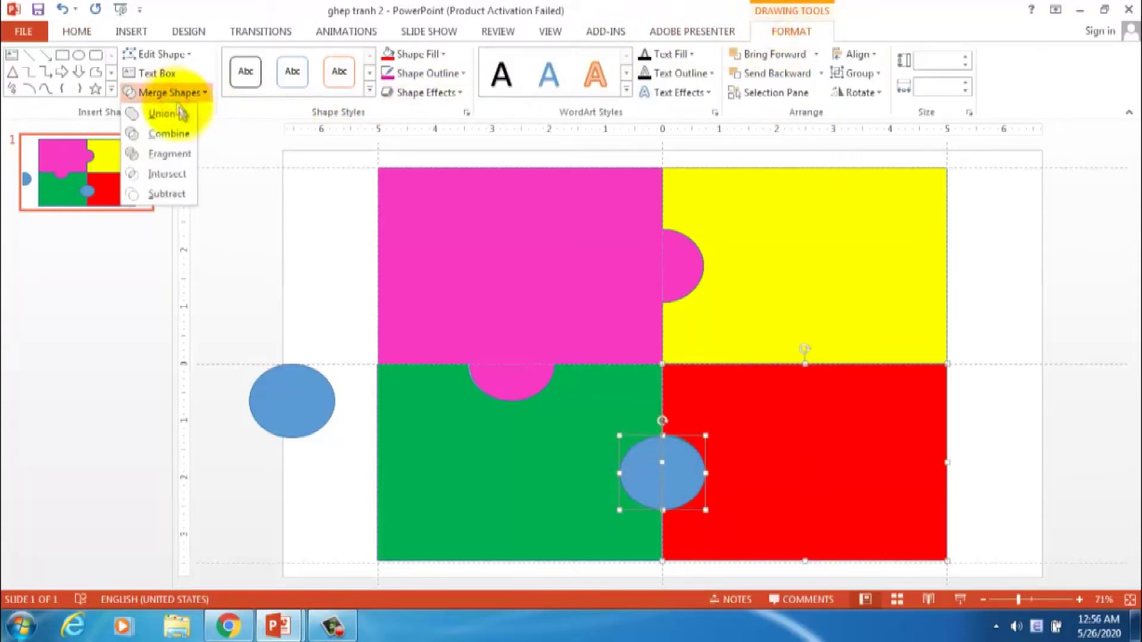
click(173, 153)
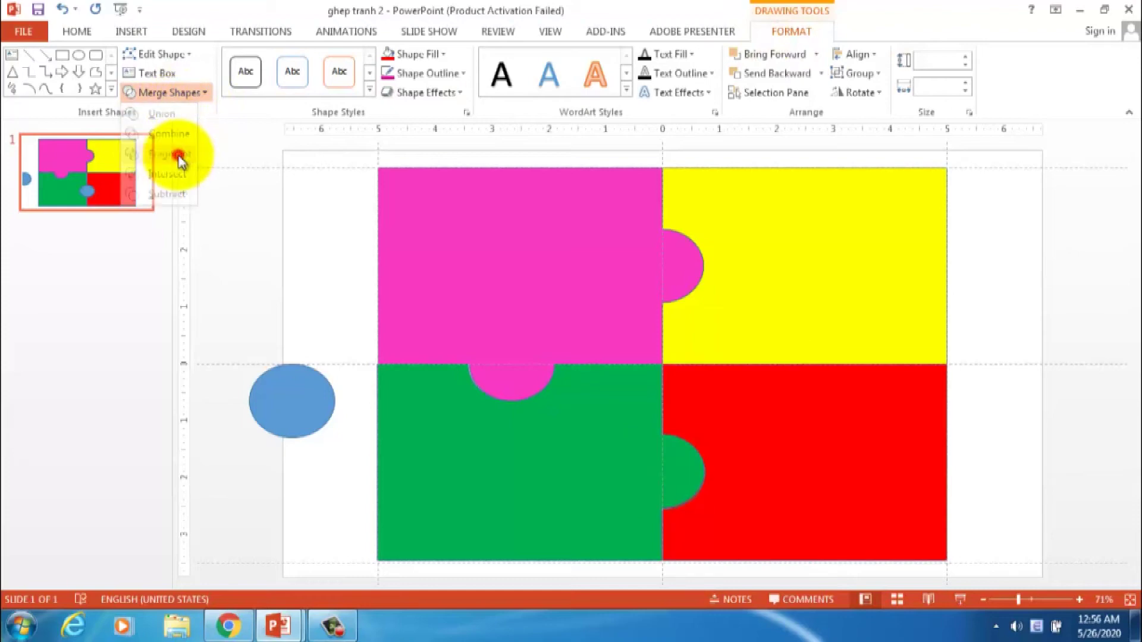
shift+click(882, 488)
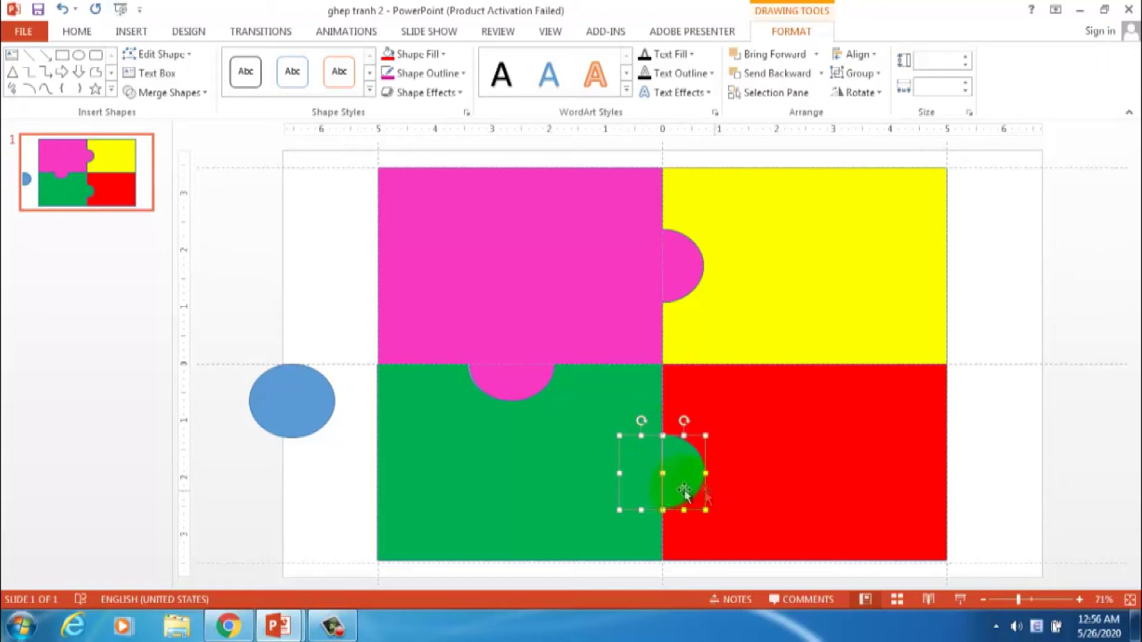
click(648, 465)
click(677, 470)
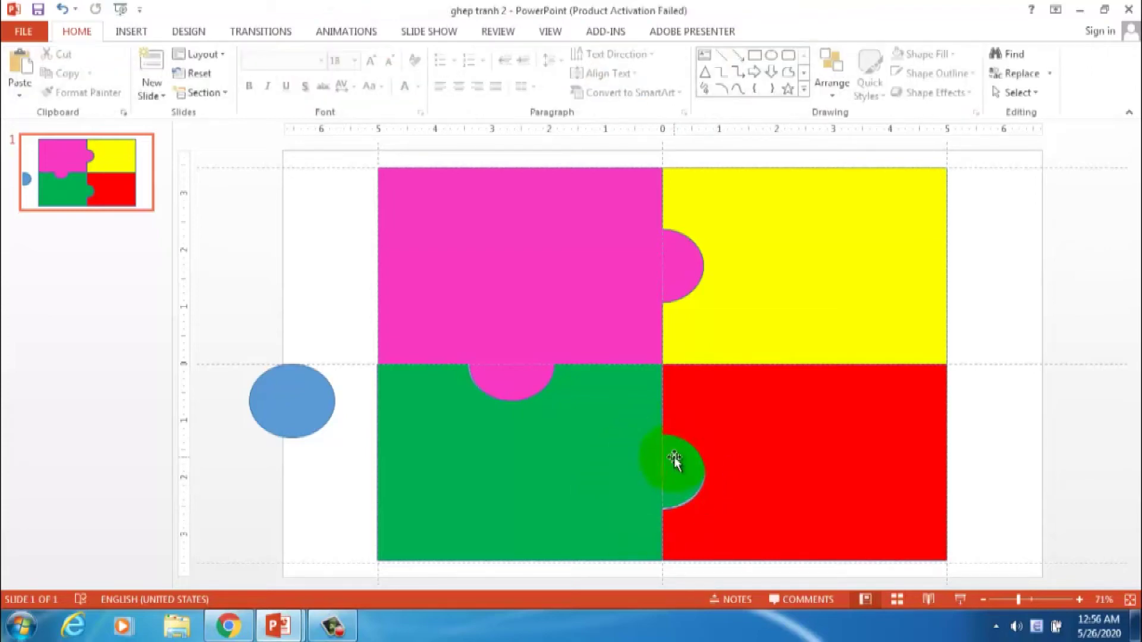
mouse_move(747, 456)
mouse_down()
mouse_move(756, 456)
mouse_move(735, 462)
mouse_up()
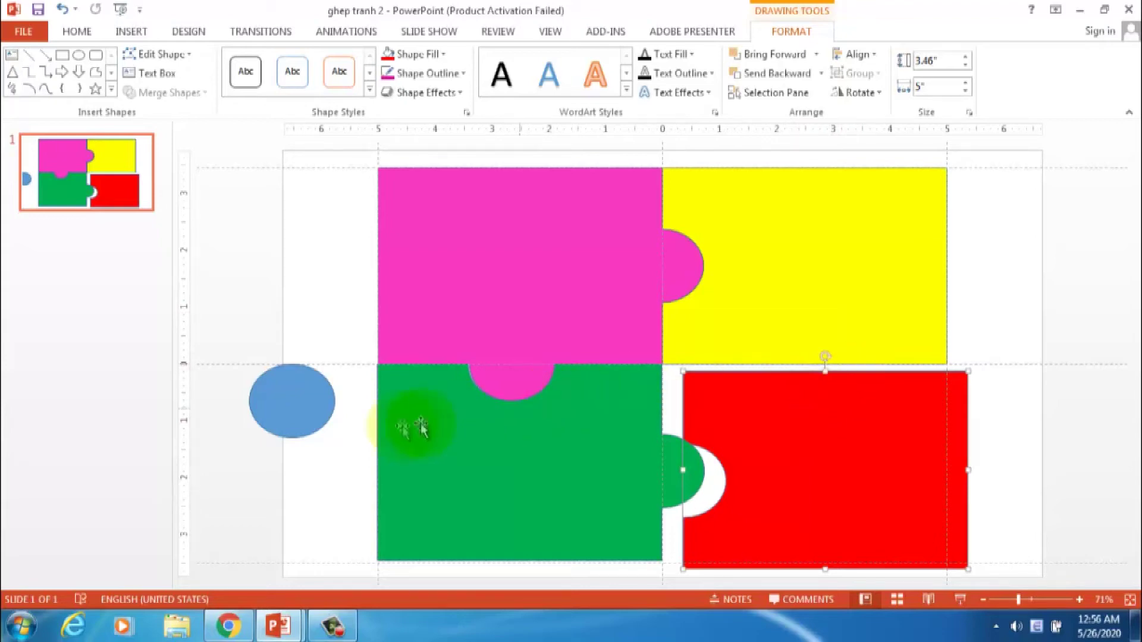
Position the remaining blue ellipse on the yellow/red boundary.
click(272, 416)
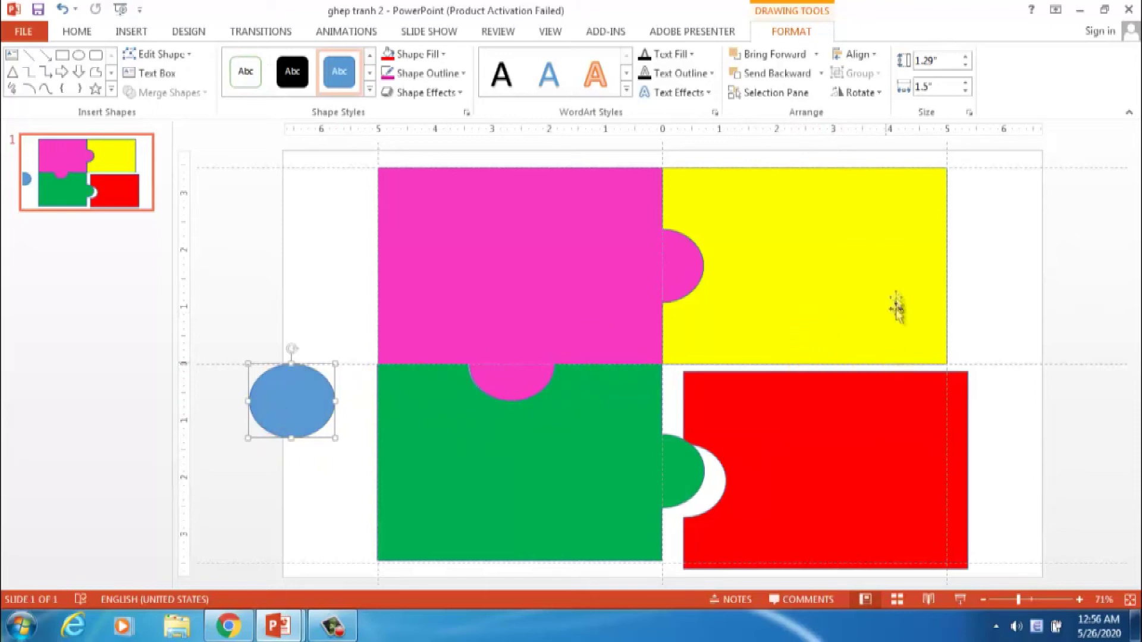
mouse_move(297, 402)
mouse_down()
mouse_move(302, 288)
mouse_move(820, 348)
mouse_up()
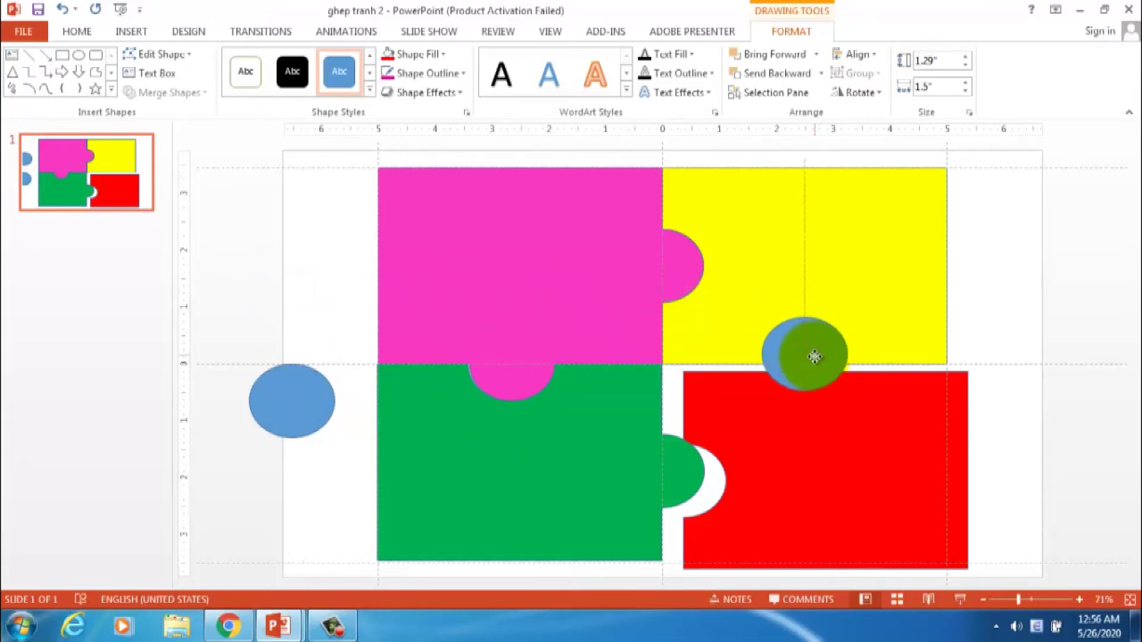
drag(820, 348, 811, 370)
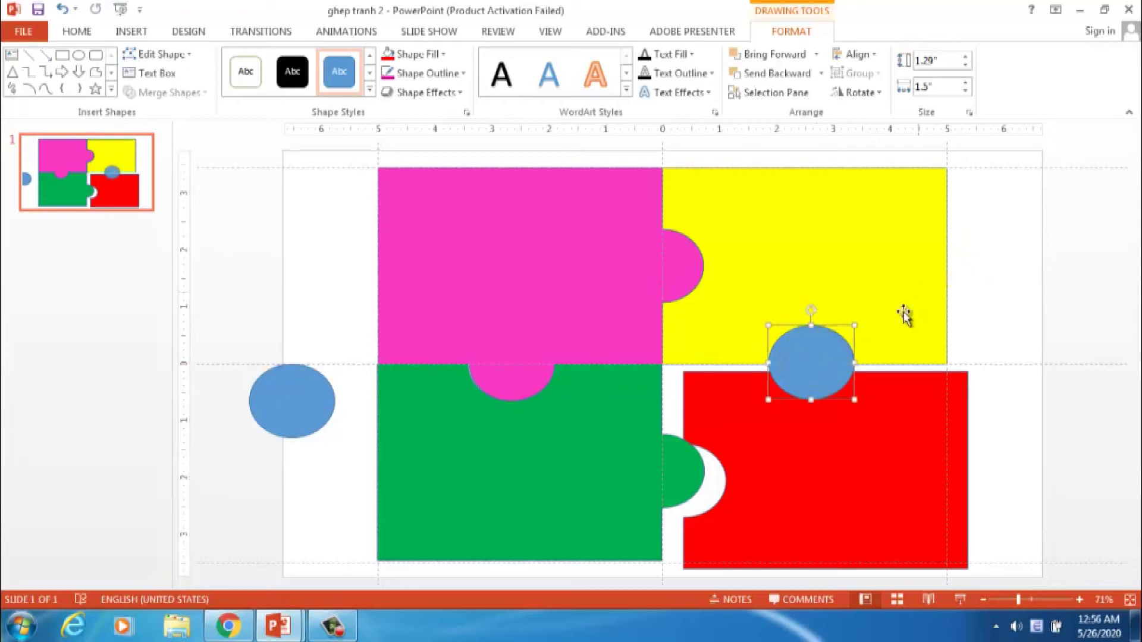
click(994, 296)
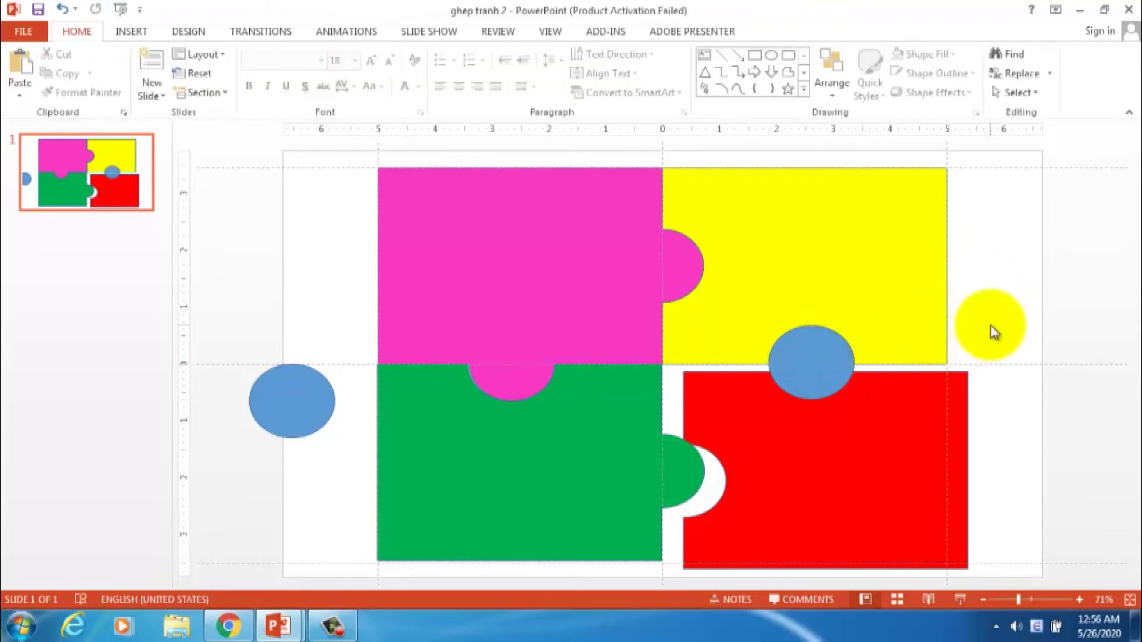
Union the yellow piece with the ellipse to form a downward round tab.
drag(868, 255, 840, 374)
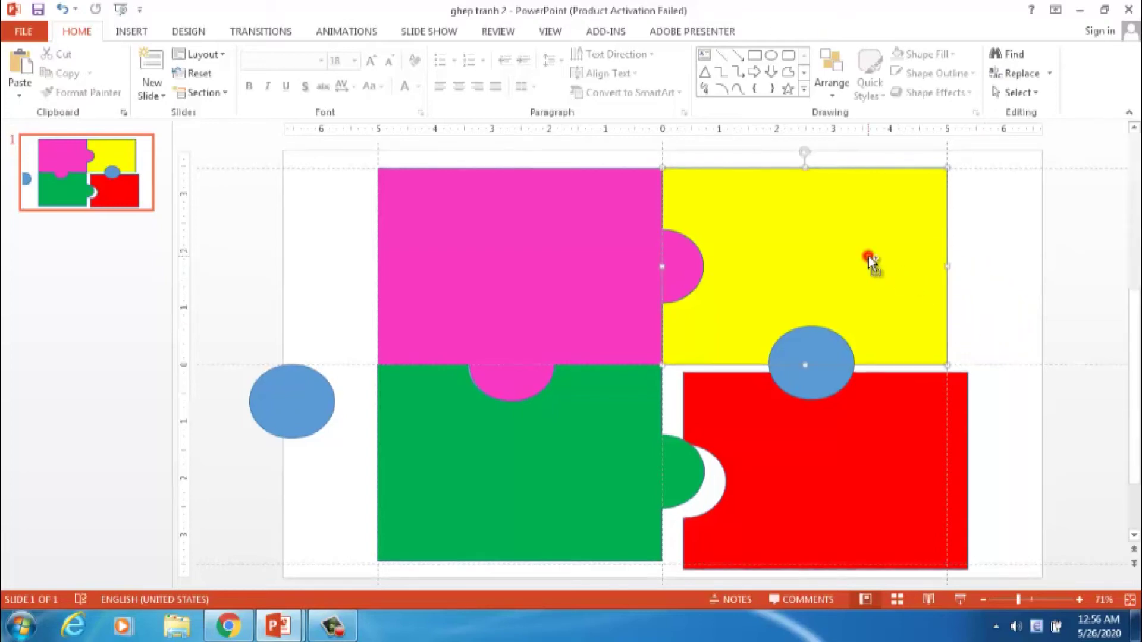
shift+click(840, 373)
click(791, 32)
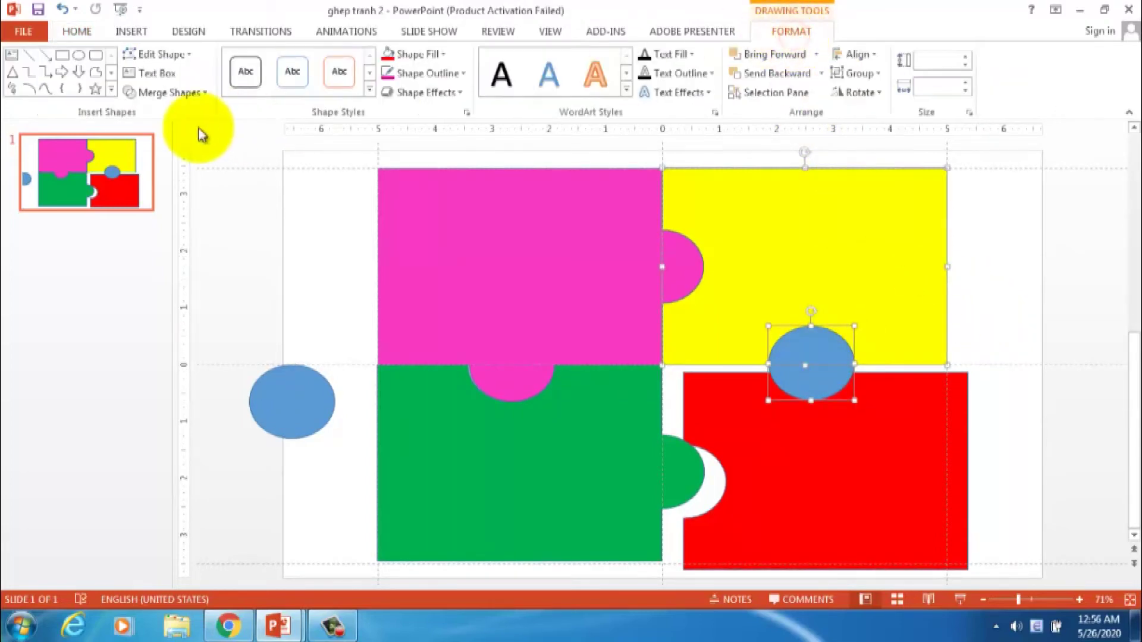
click(167, 93)
click(176, 114)
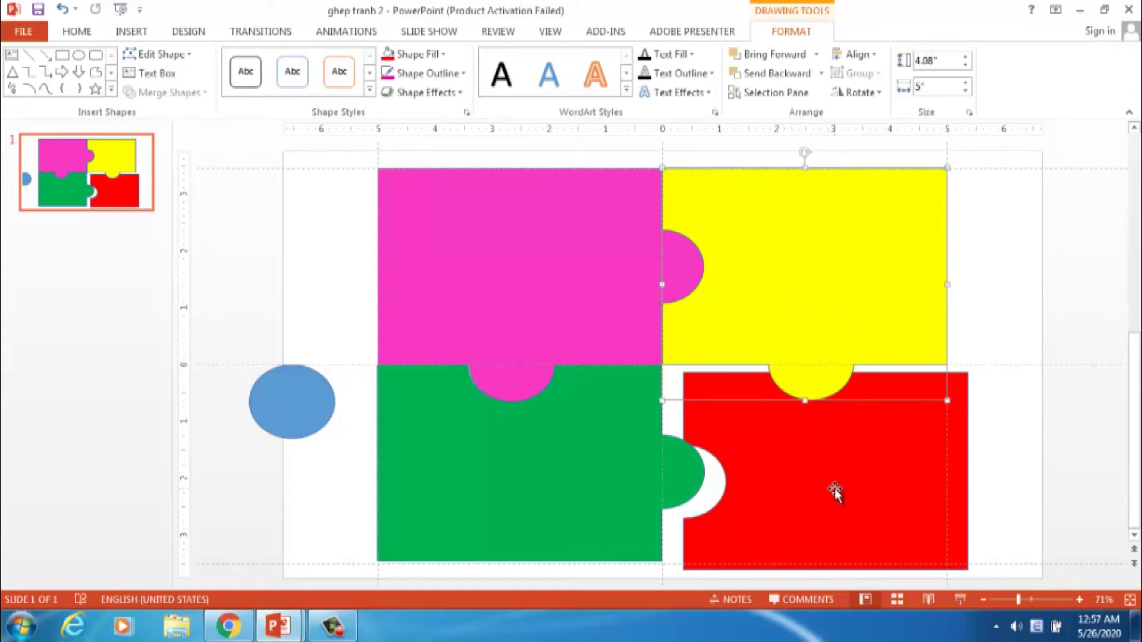
Move the red piece aside, then snap it back up under the yellow piece.
drag(835, 493, 834, 520)
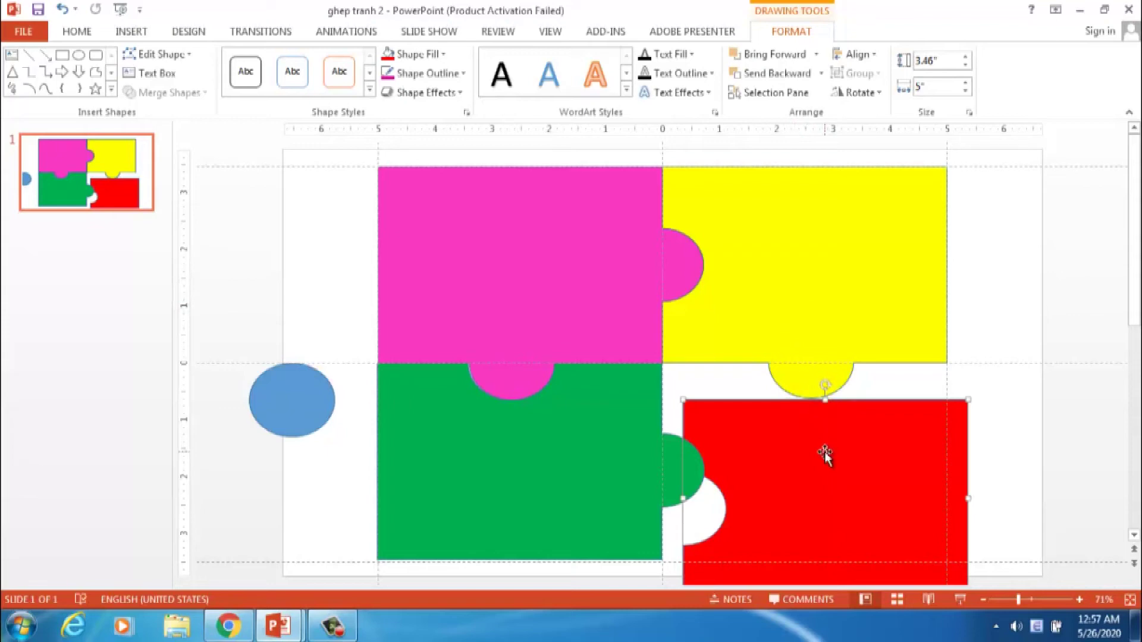
drag(804, 440, 862, 412)
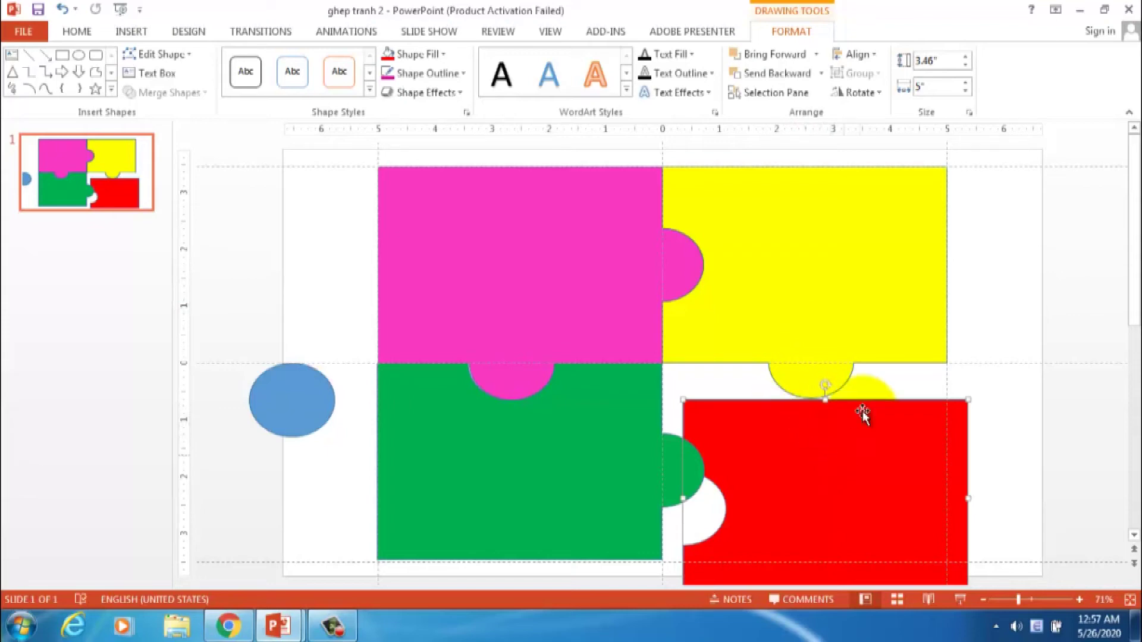
mouse_move(862, 411)
mouse_down()
mouse_move(818, 485)
mouse_move(838, 484)
mouse_move(833, 476)
mouse_up()
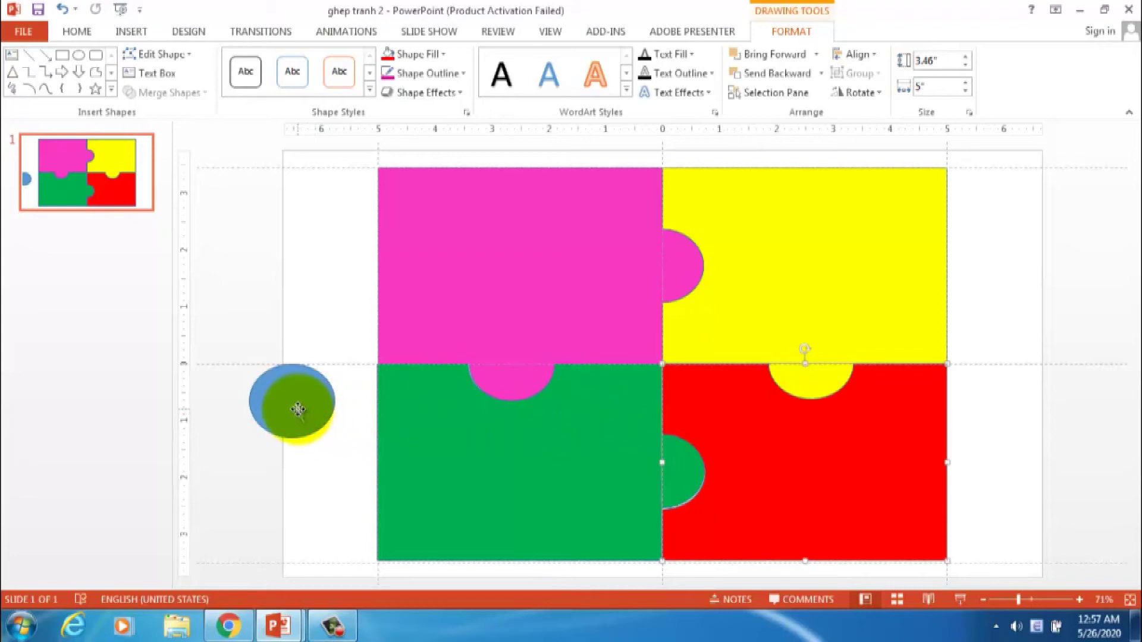
Place the last blue circle over the yellow tab on the yellow/red seam.
drag(295, 402, 580, 401)
drag(695, 408, 821, 375)
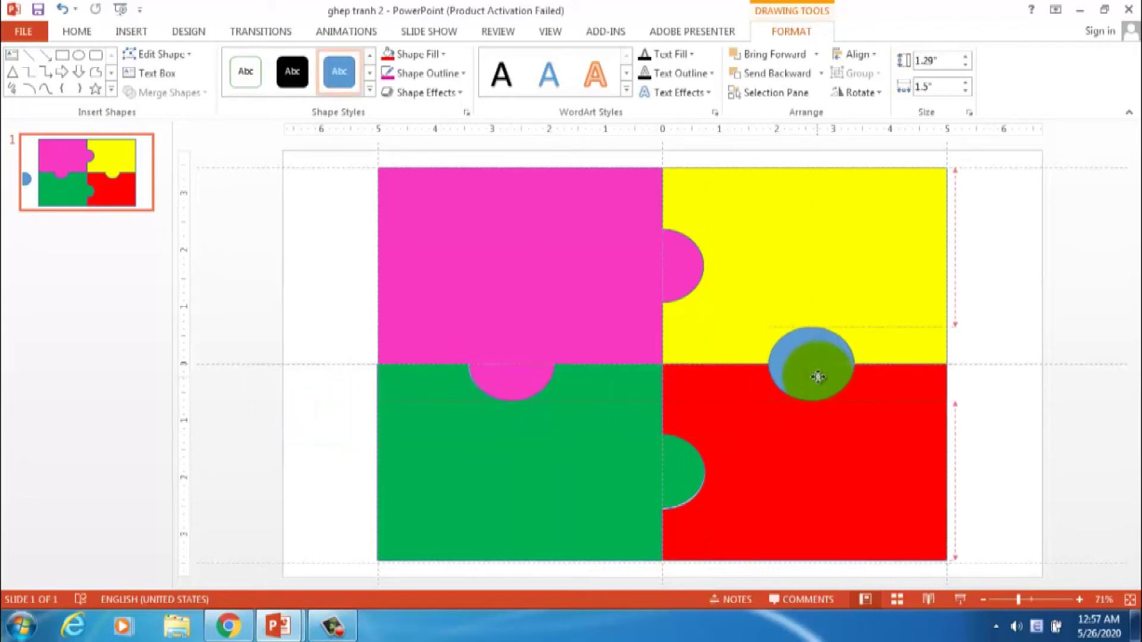
drag(816, 372, 815, 370)
click(986, 387)
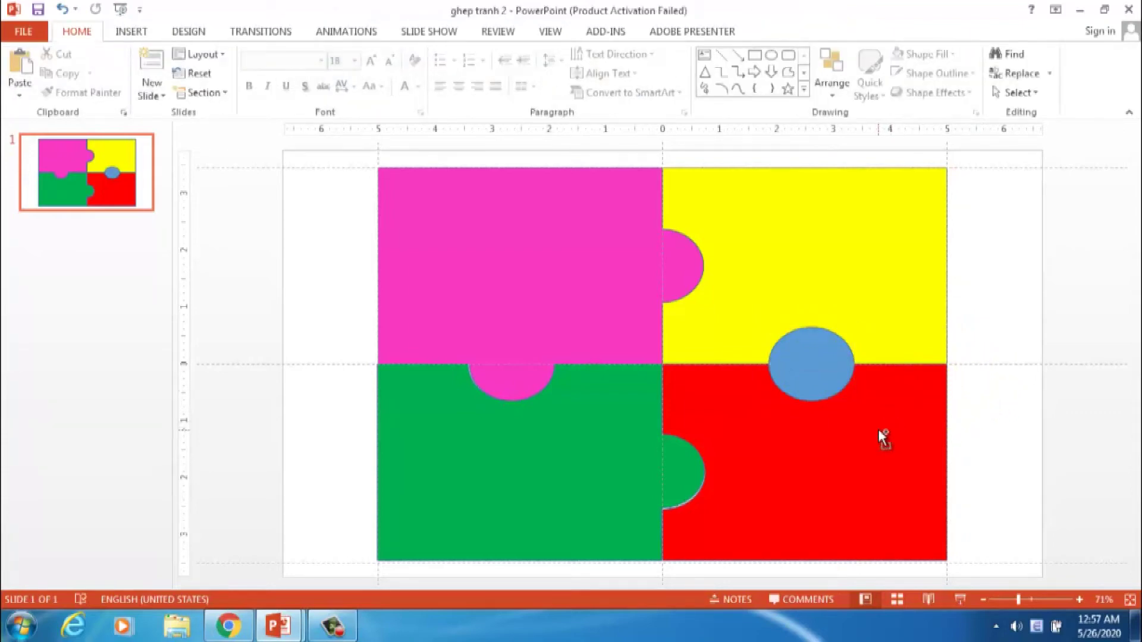
Fragment the red piece with the blue circle to notch its top edge.
click(877, 429)
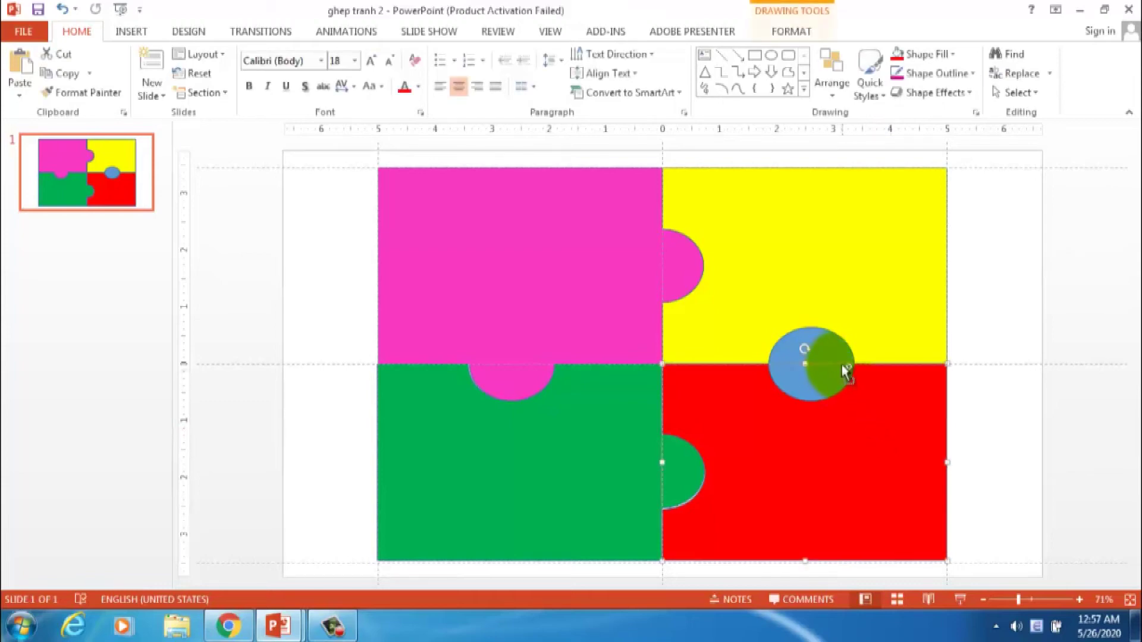
click(836, 344)
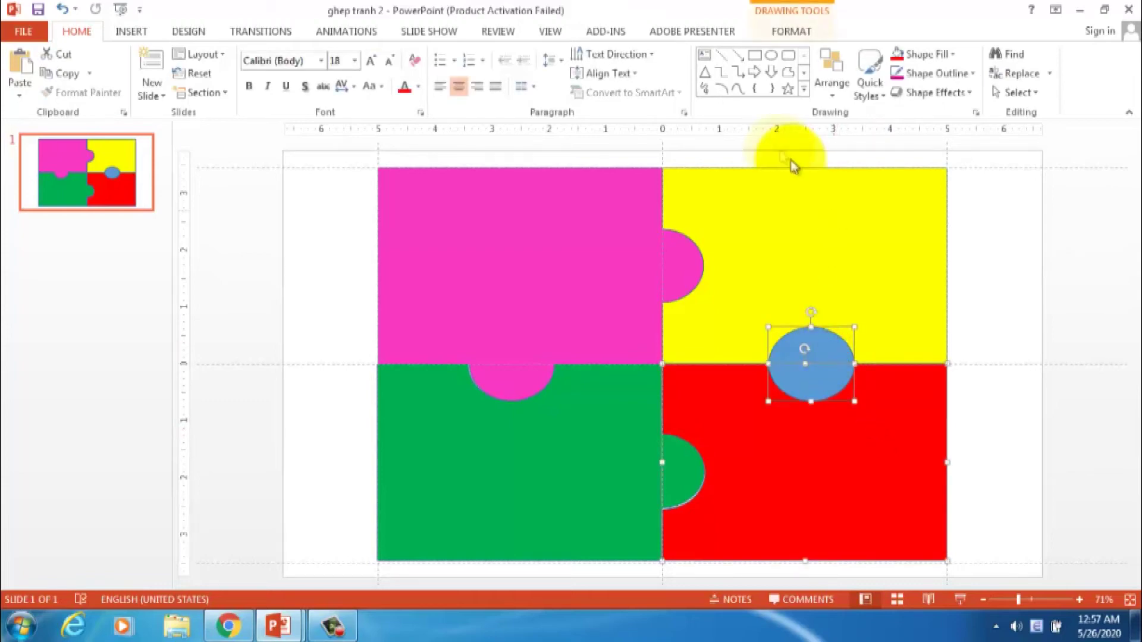
click(791, 33)
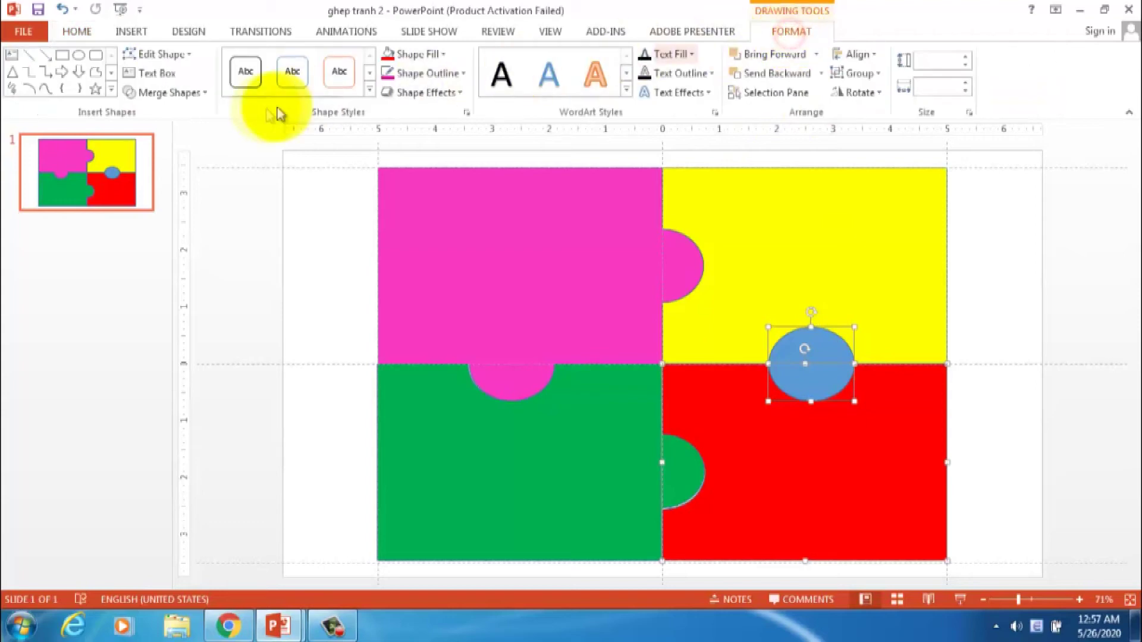
click(202, 93)
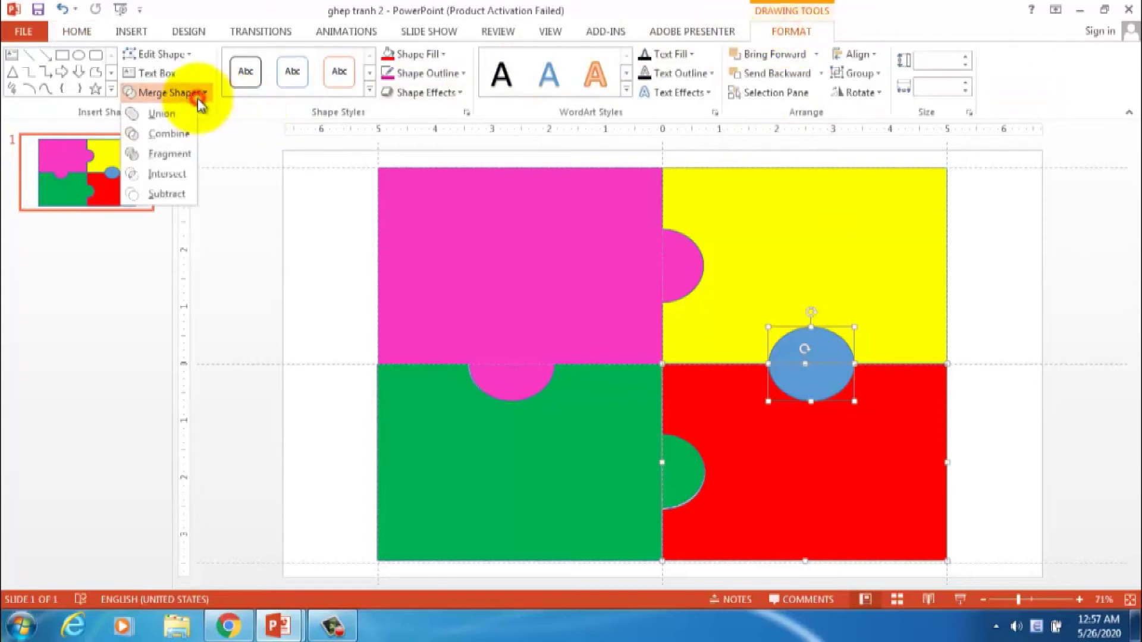
click(181, 155)
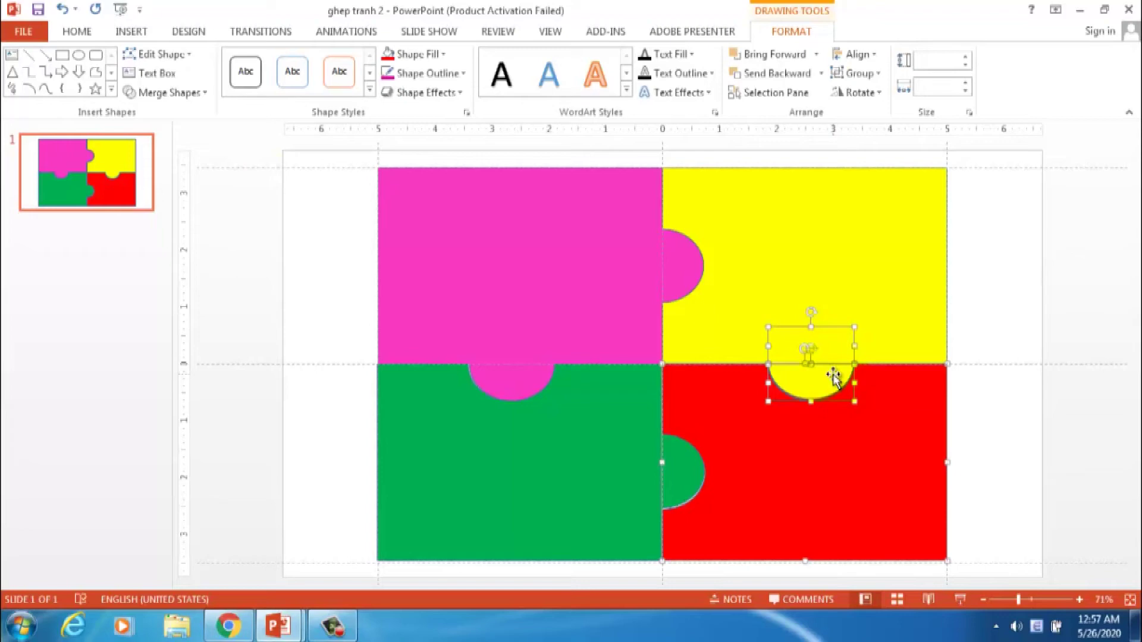
shift+click(854, 426)
key(Escape)
Spread the red, yellow, pink and green pieces apart, then slide red back under yellow.
drag(856, 431, 889, 478)
drag(804, 279, 827, 268)
drag(625, 288, 581, 274)
drag(607, 451, 554, 490)
drag(845, 483, 812, 437)
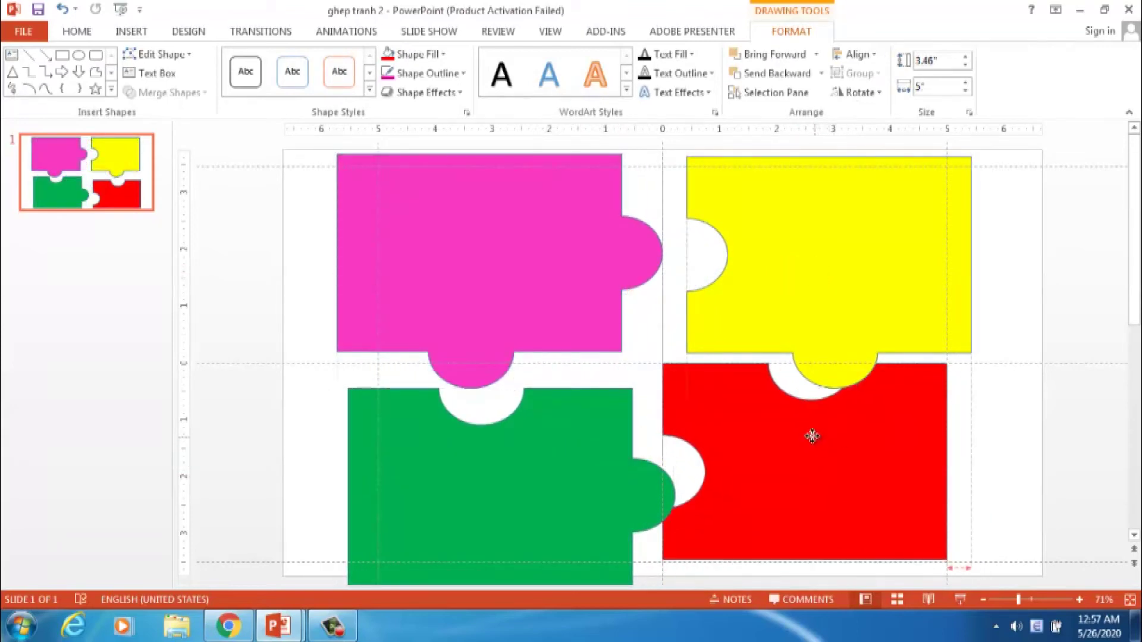
Nudge the green piece up and right against the pink and red pieces, then go to INSERT.
drag(573, 509, 593, 493)
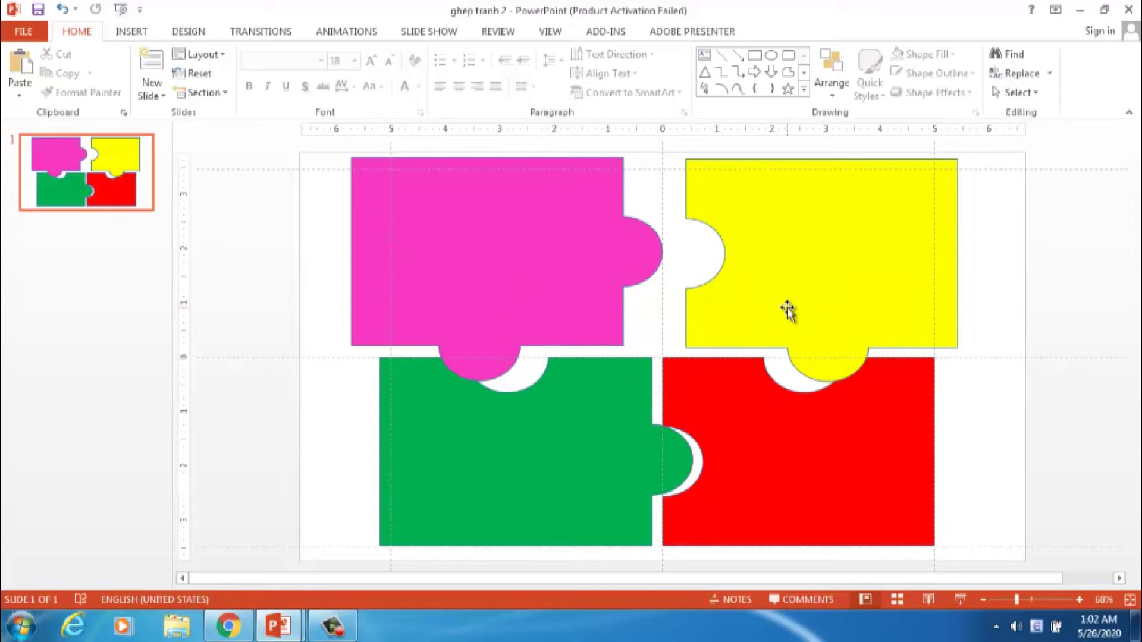
click(132, 32)
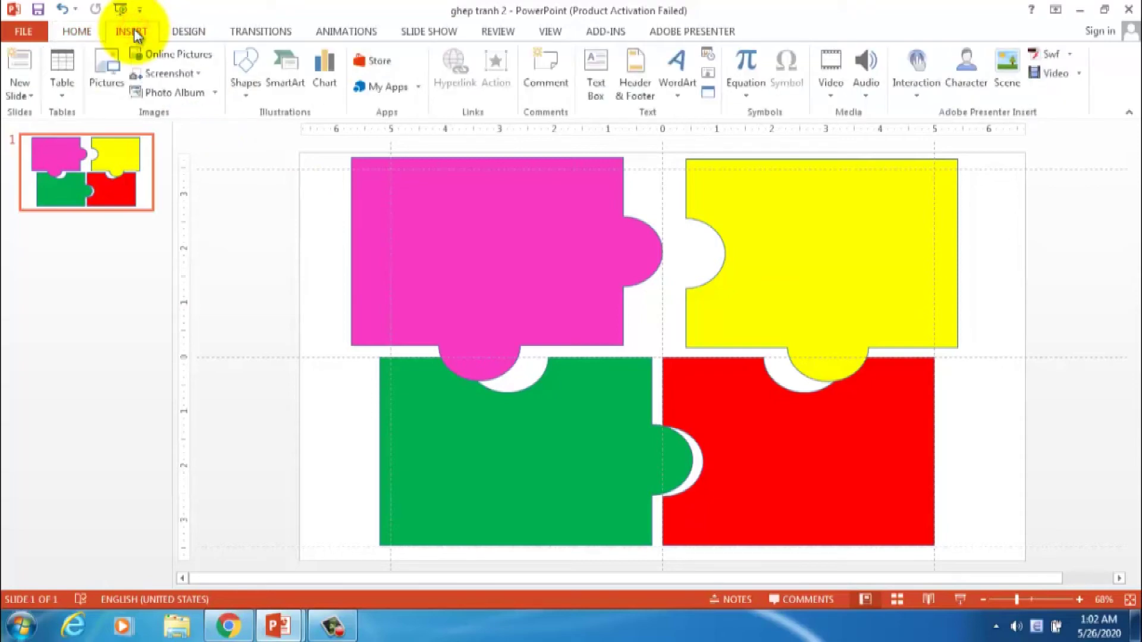
Insert the cartoon playground picture from file onto the slide.
click(106, 70)
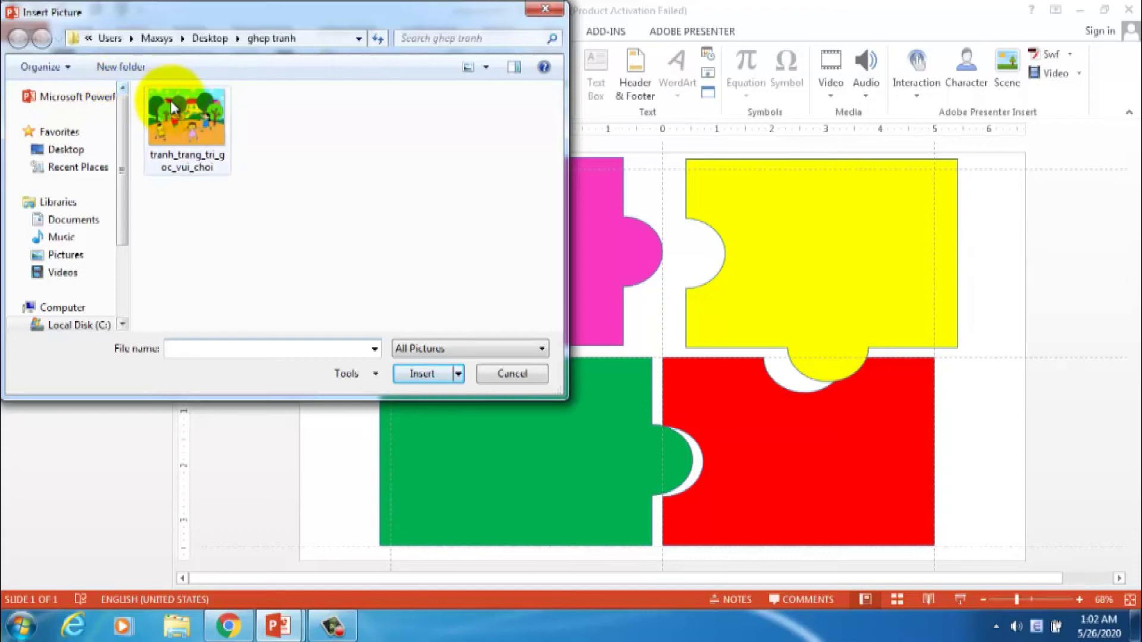
click(186, 116)
click(440, 374)
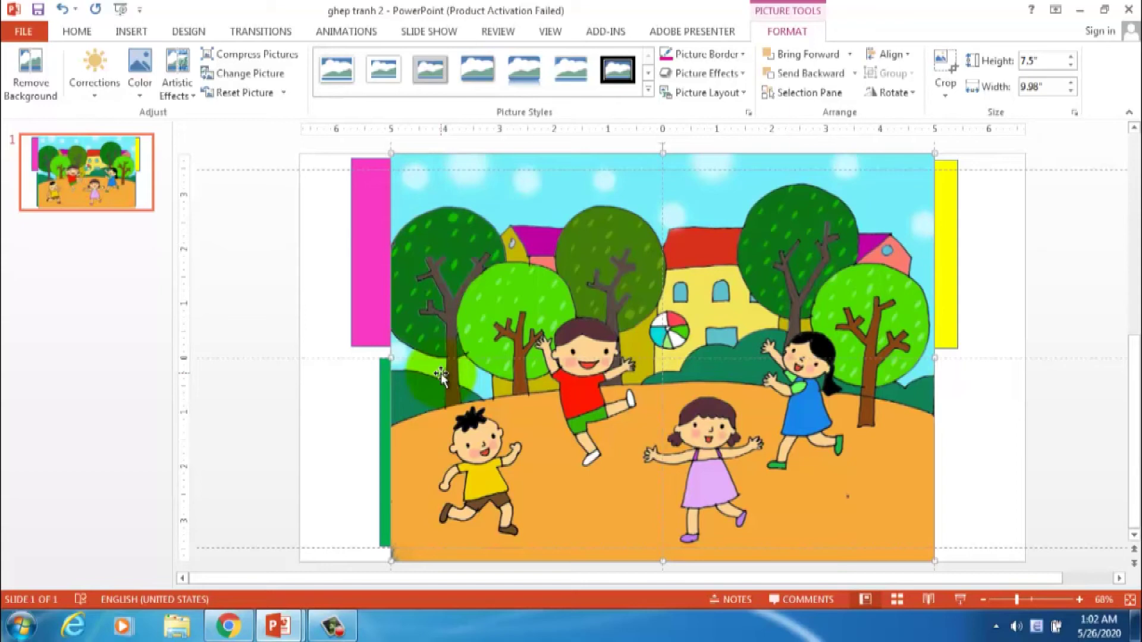
Move and resize the picture to 6.96" by 10" covering the puzzle block.
drag(440, 374, 550, 307)
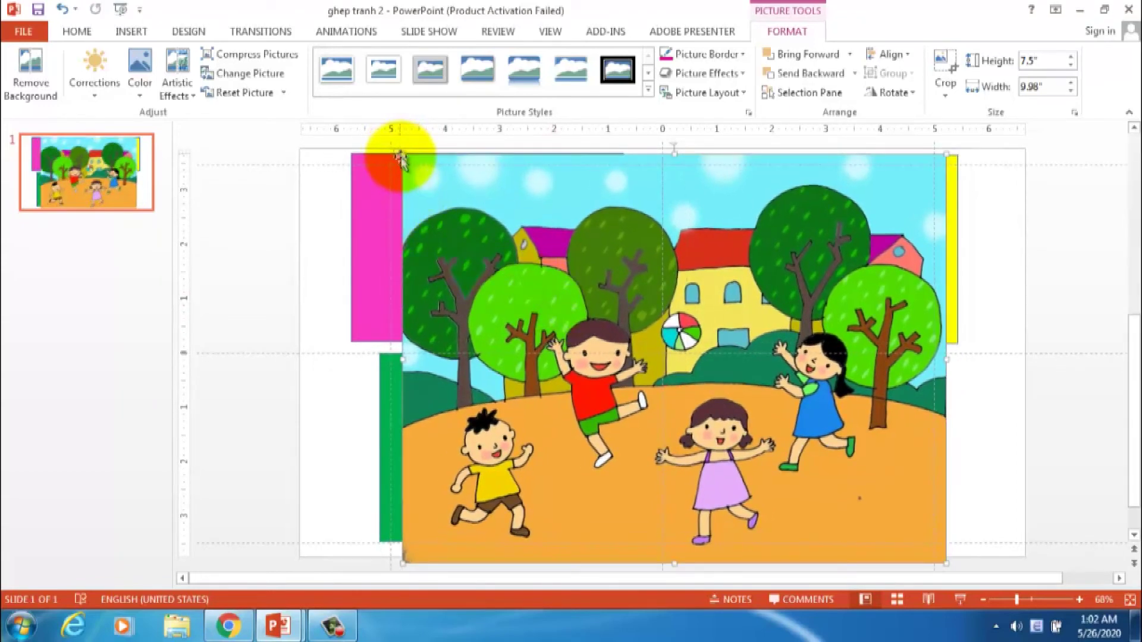
drag(401, 159, 426, 177)
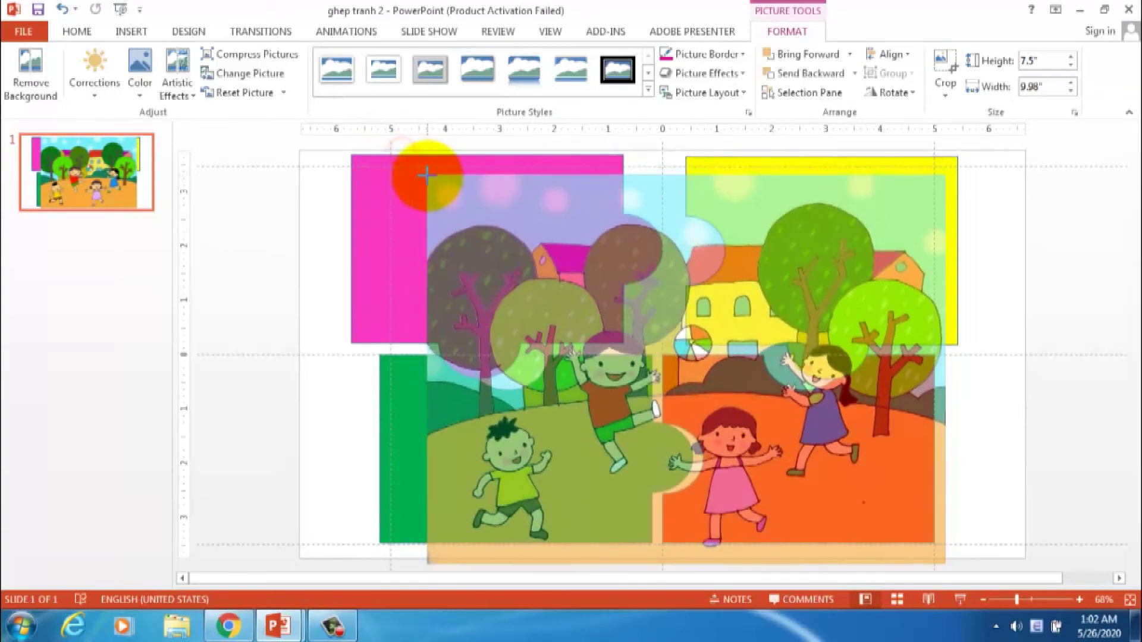
drag(522, 231, 485, 231)
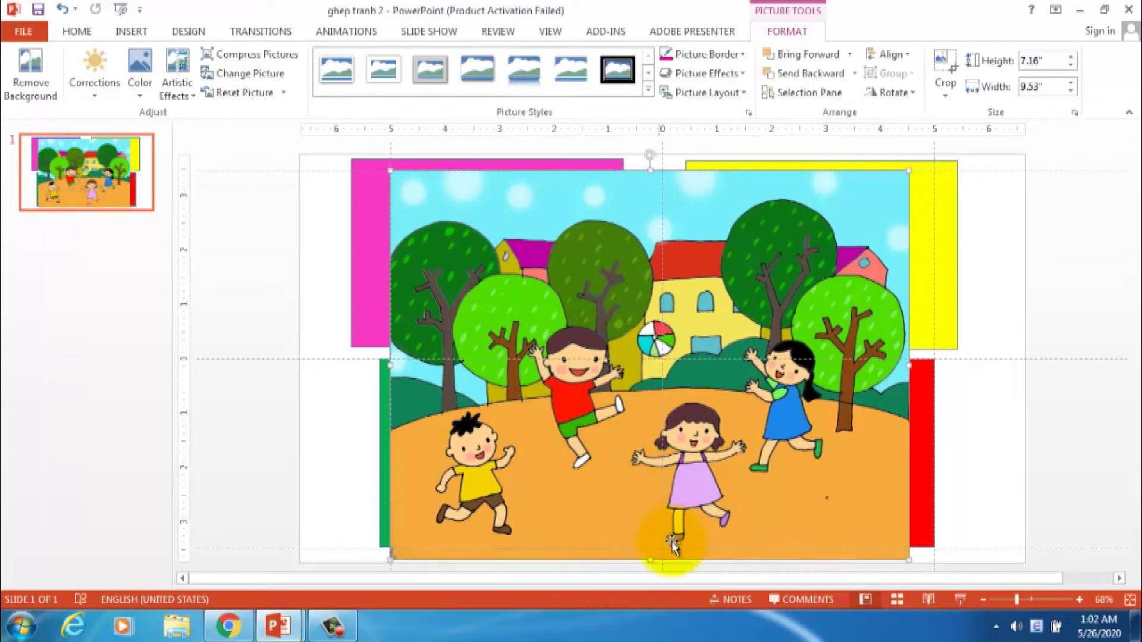
drag(648, 561, 649, 551)
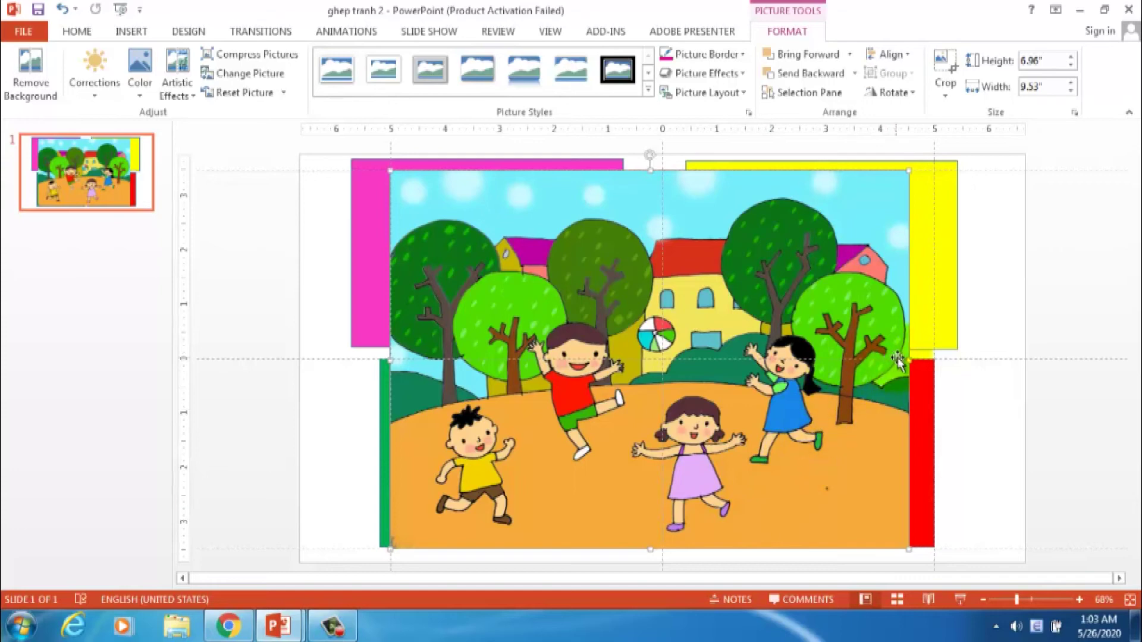
drag(910, 360, 934, 358)
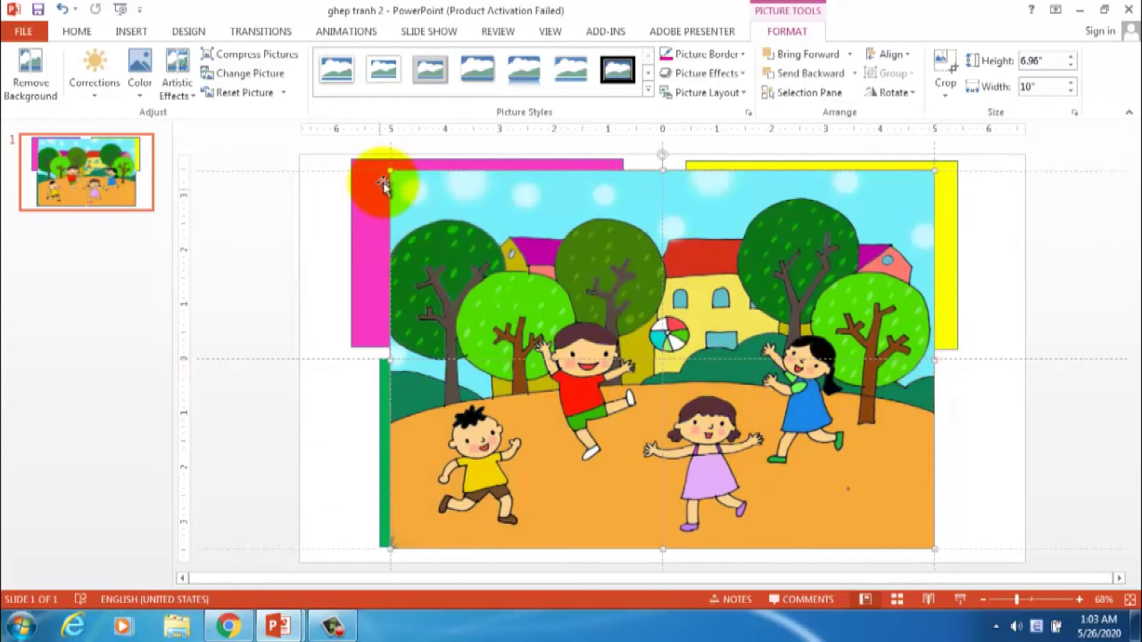
Send the playground picture to the back, behind the four coloured pieces.
right_click(526, 300)
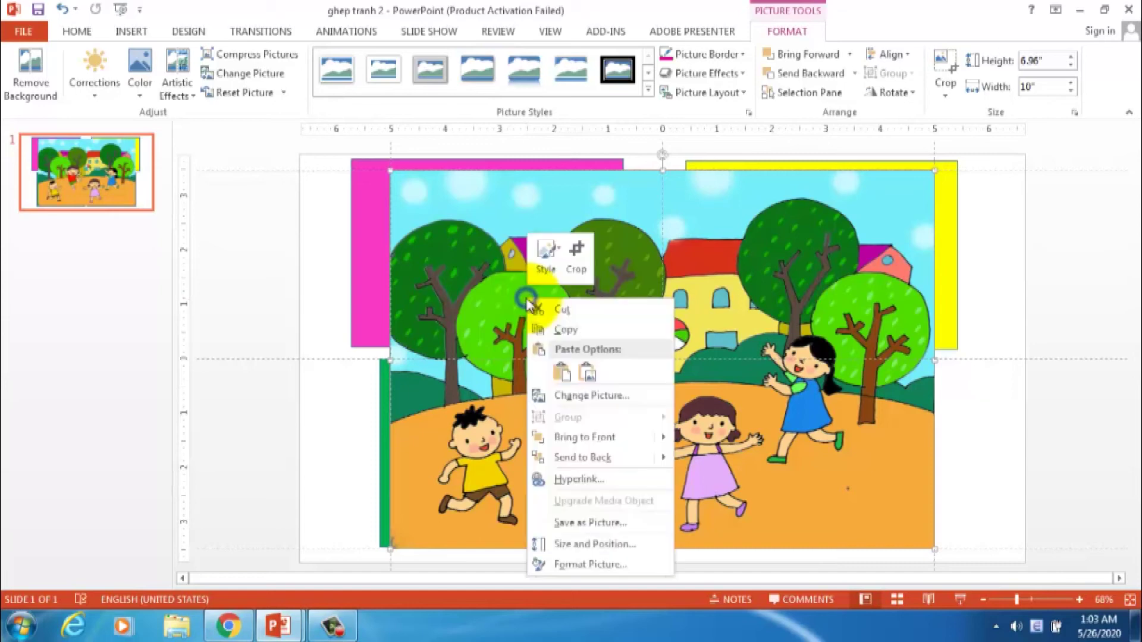
click(580, 458)
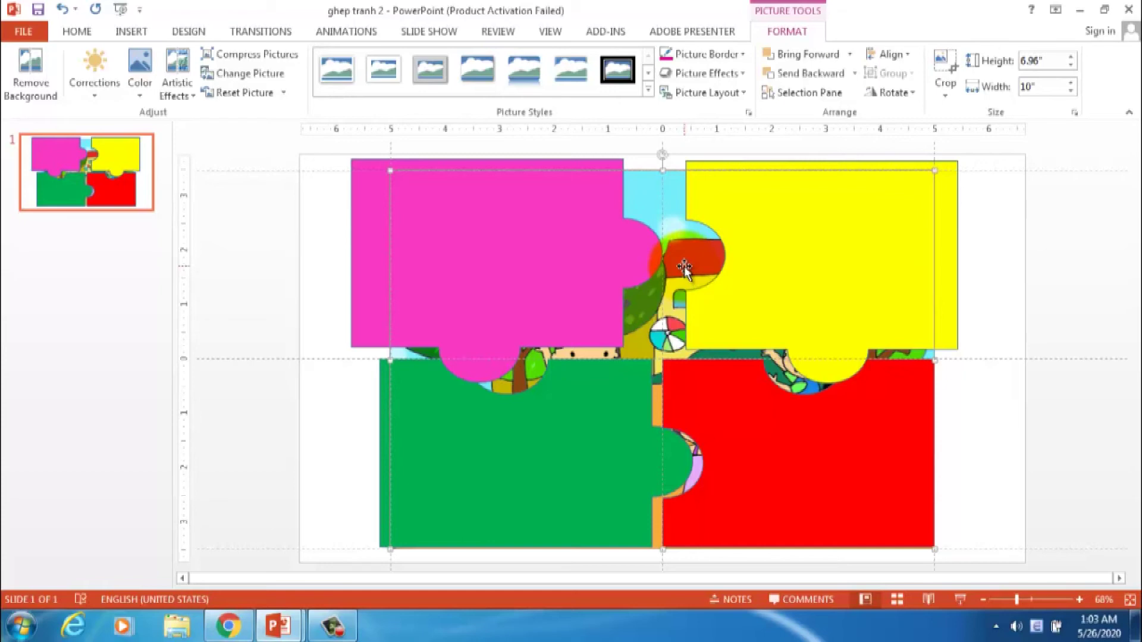
click(966, 393)
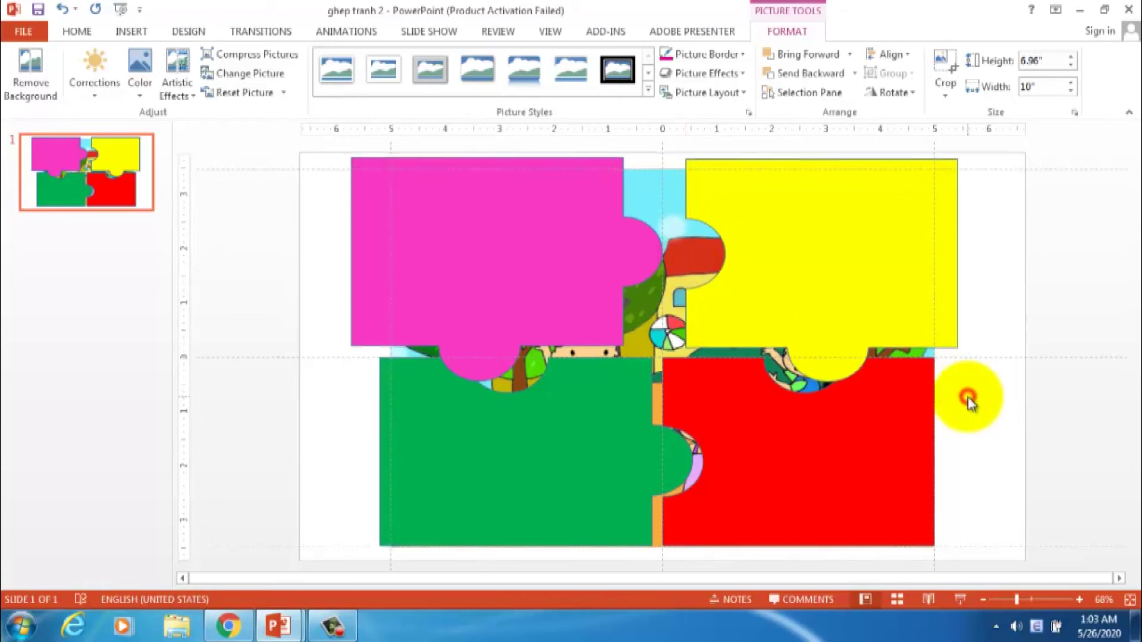
Duplicate the picture off to the right and move the green piece down and right.
click(681, 232)
drag(680, 232, 862, 210)
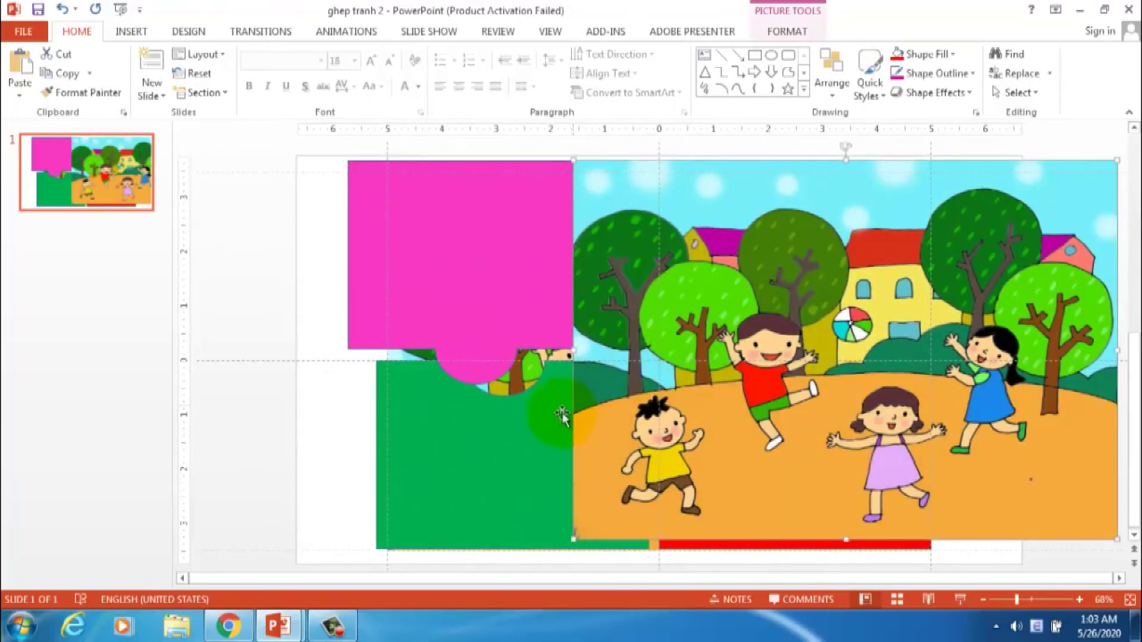
drag(544, 404, 660, 470)
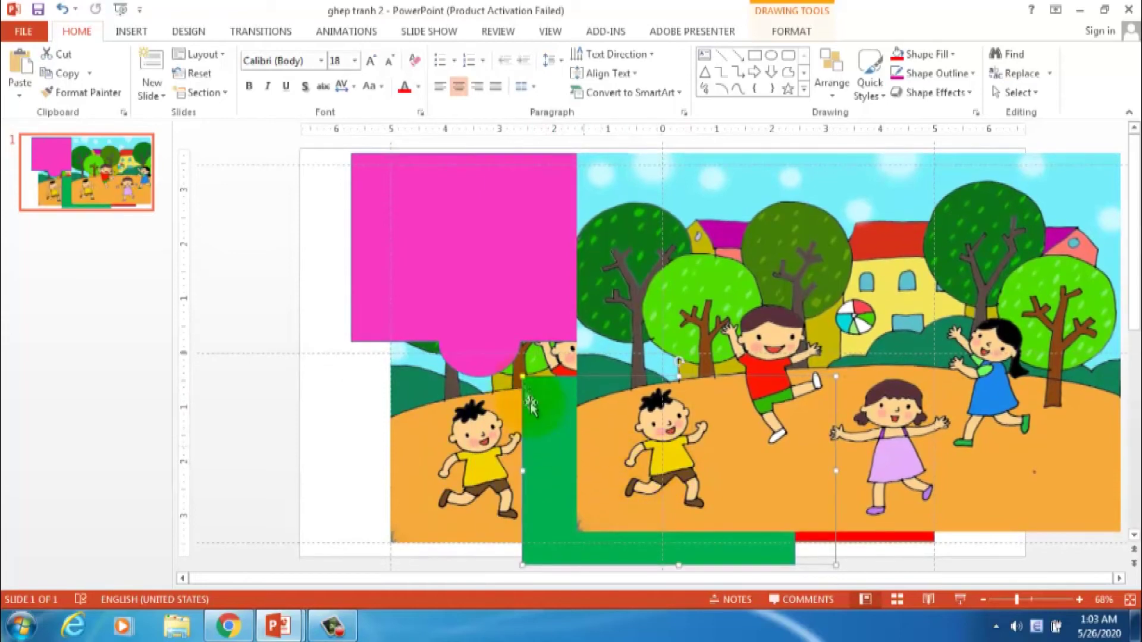
Align the pink piece with the left picture's top corner and select it with the picture.
click(485, 295)
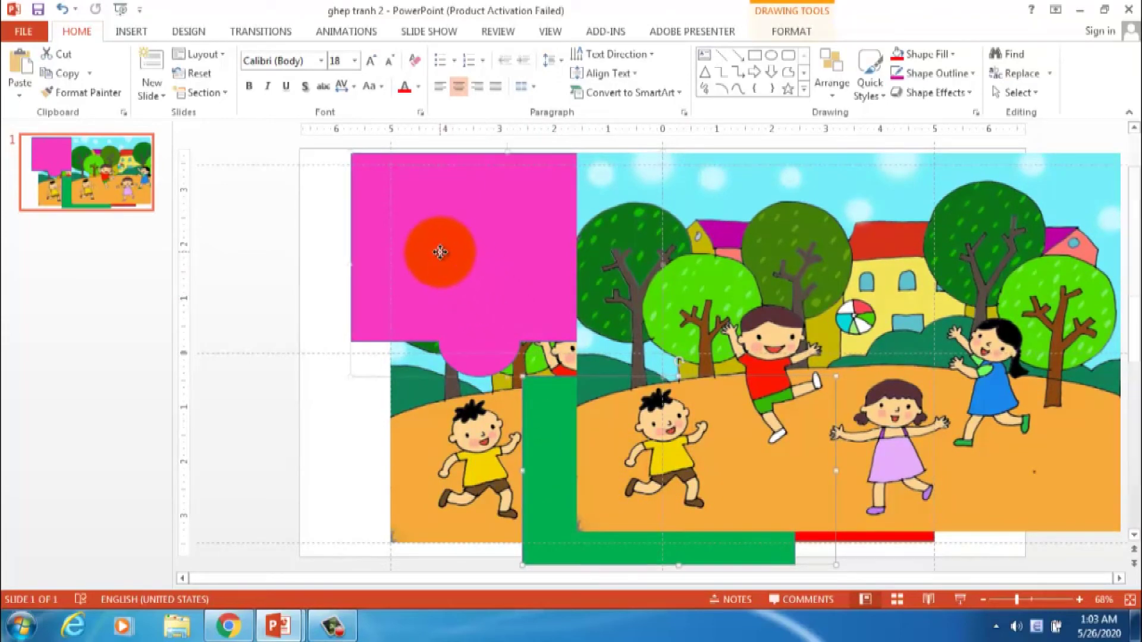
mouse_move(484, 294)
mouse_down()
mouse_move(472, 269)
mouse_move(426, 286)
mouse_up()
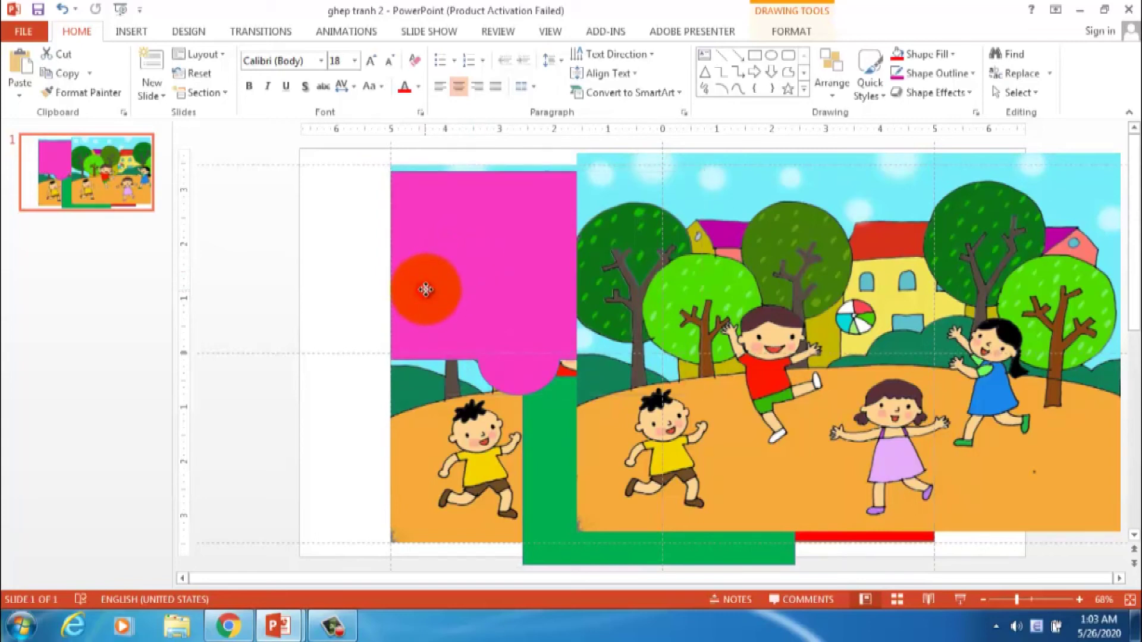
click(353, 423)
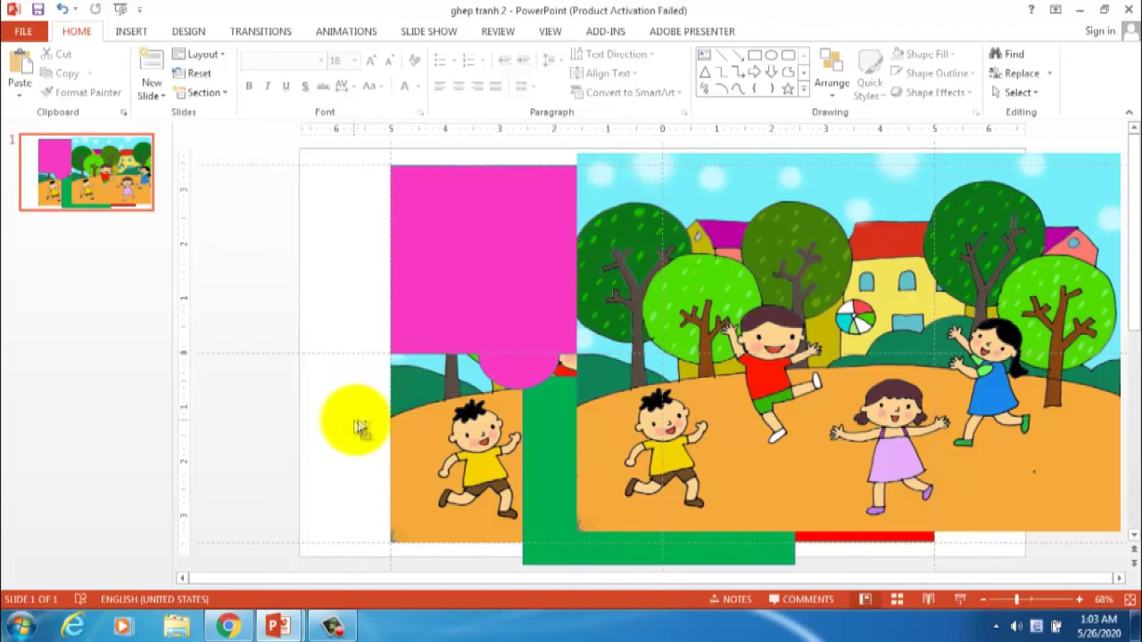
click(446, 285)
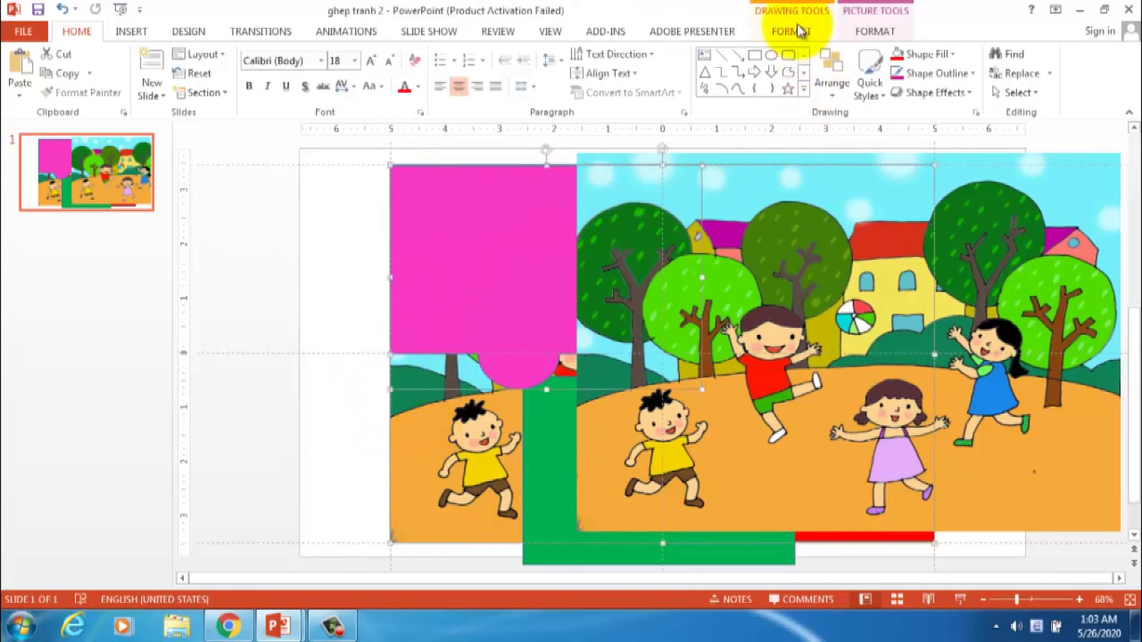
Intersect the pink shape with the picture to make a picture jigsaw piece, then nudge it into place.
click(799, 33)
click(169, 93)
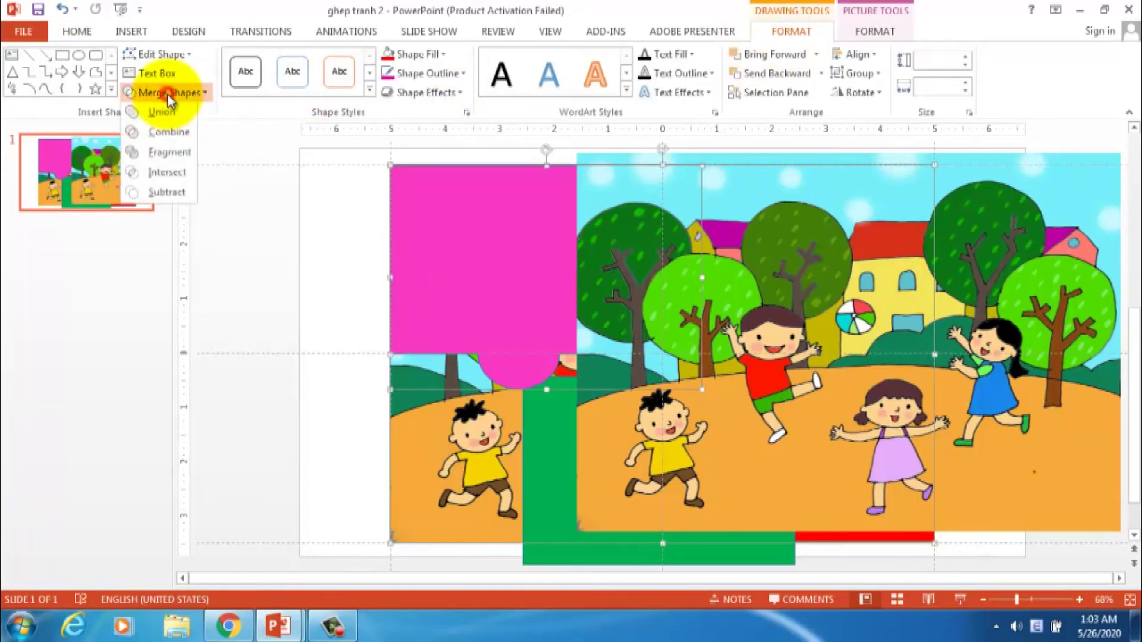
click(167, 173)
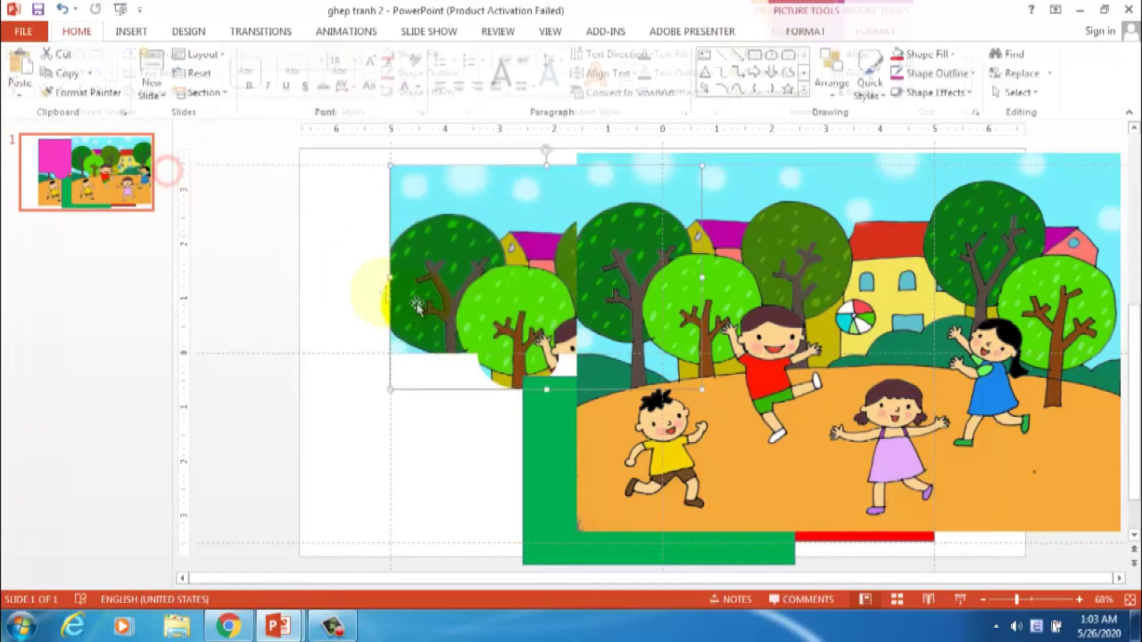
mouse_move(486, 271)
mouse_down()
mouse_move(439, 284)
mouse_move(504, 276)
mouse_up()
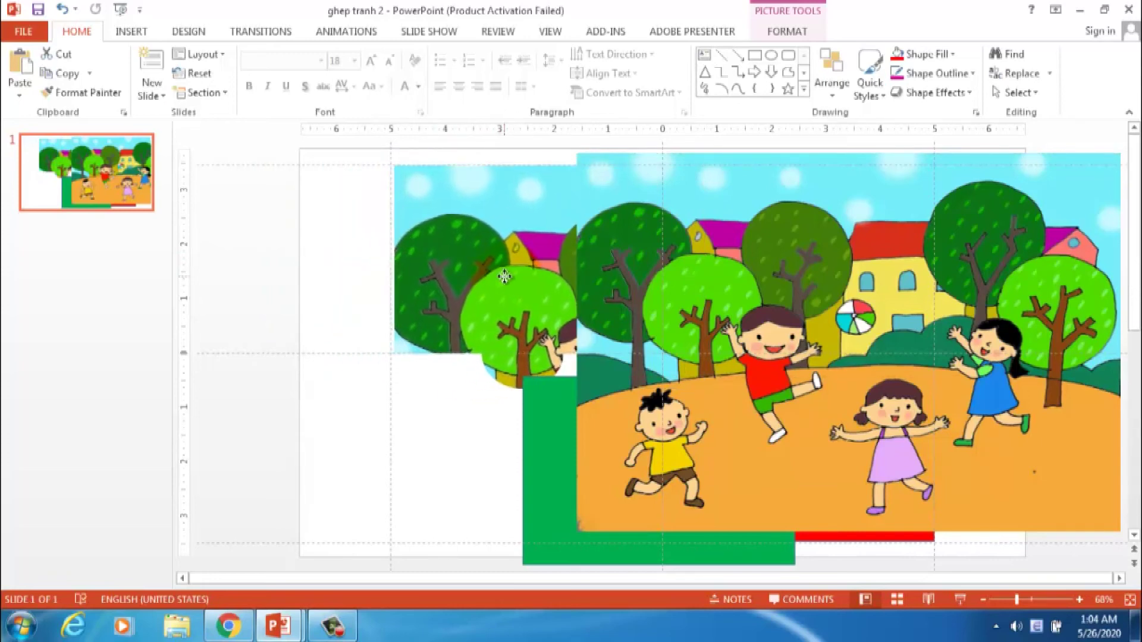
drag(504, 276, 501, 275)
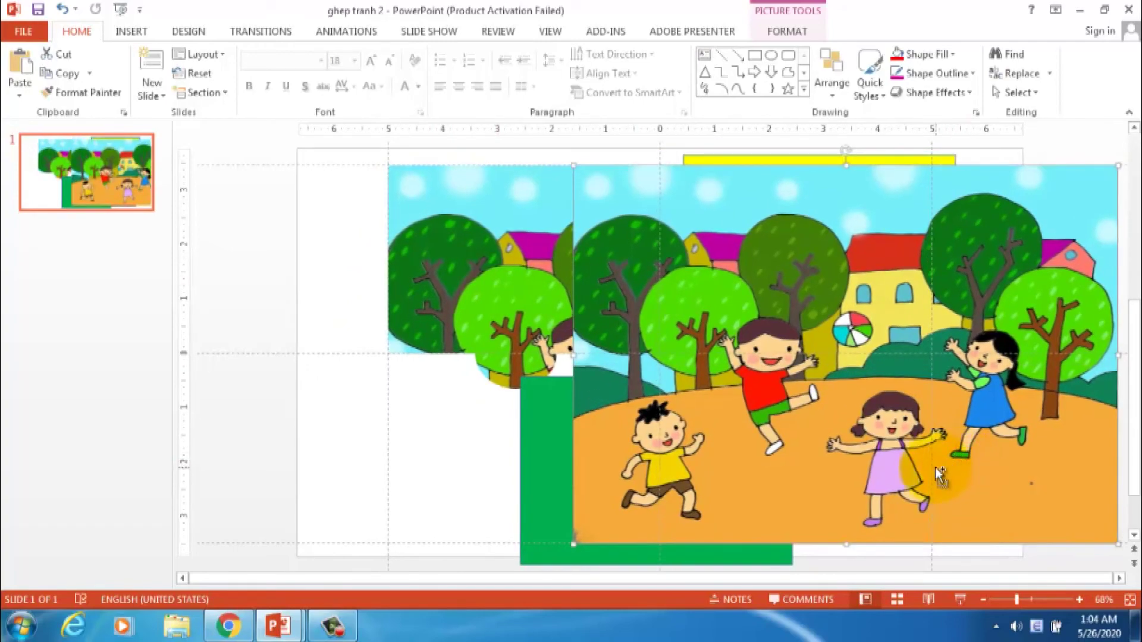
Move the large picture left over the pieces, send it to back, and lay the green shape on its lower-left quarter.
drag(969, 450, 837, 489)
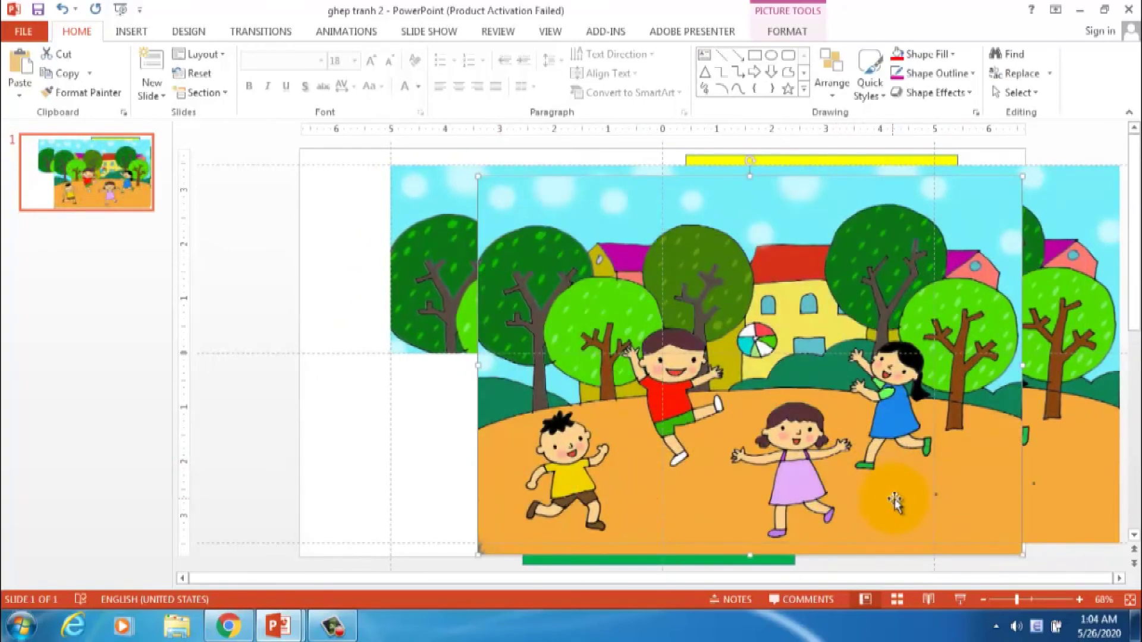
drag(942, 489, 858, 483)
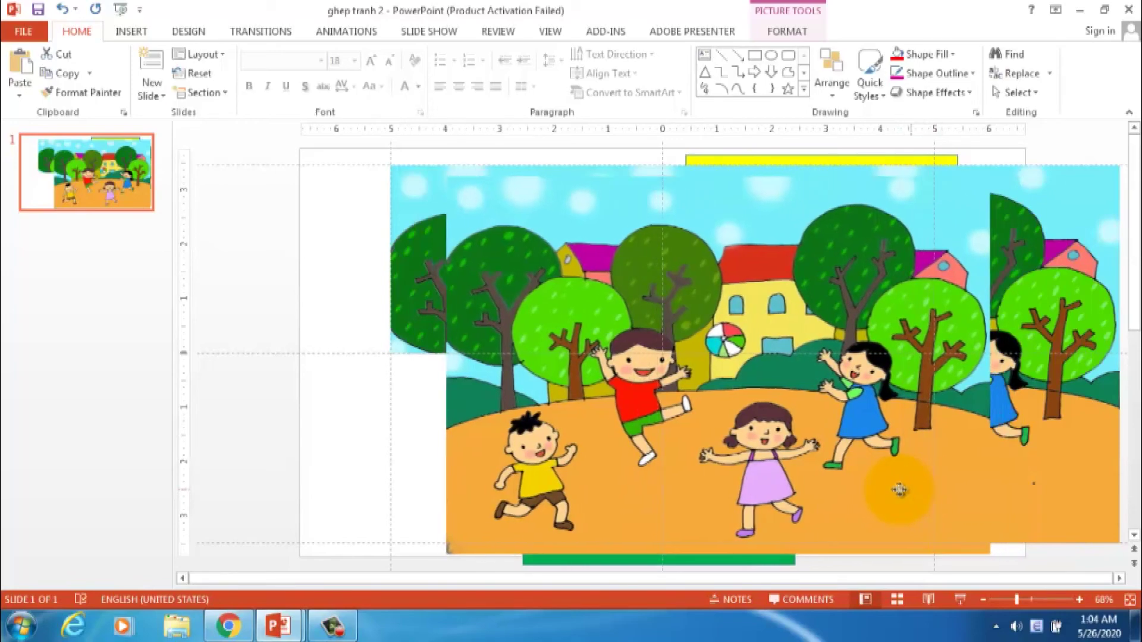
drag(855, 481, 854, 483)
right_click(566, 452)
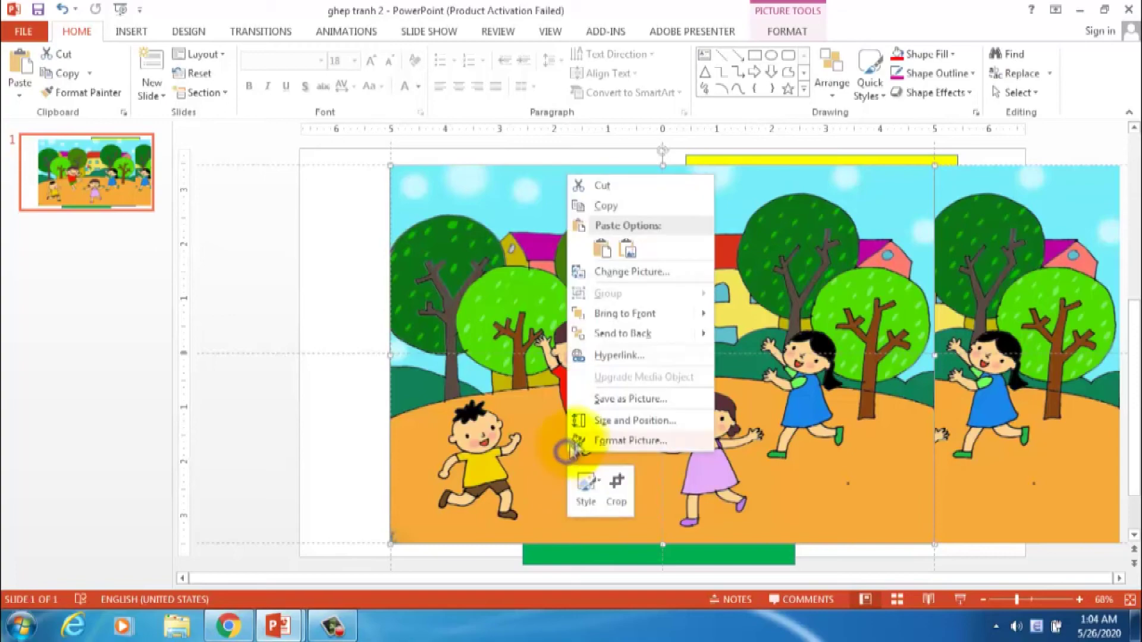
click(654, 339)
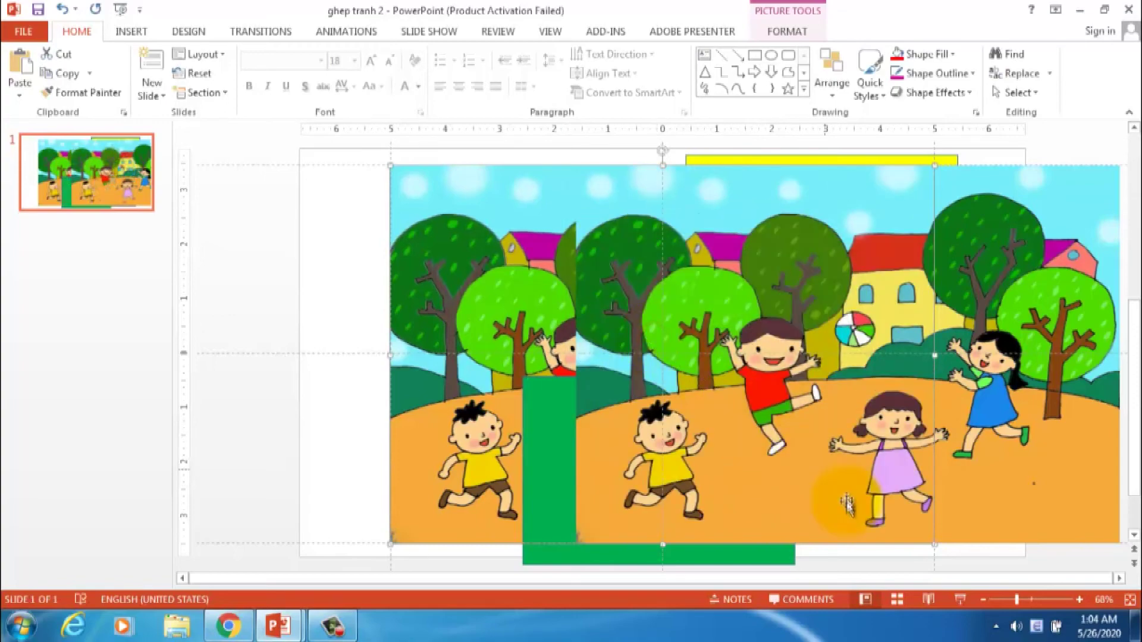
drag(857, 503, 863, 504)
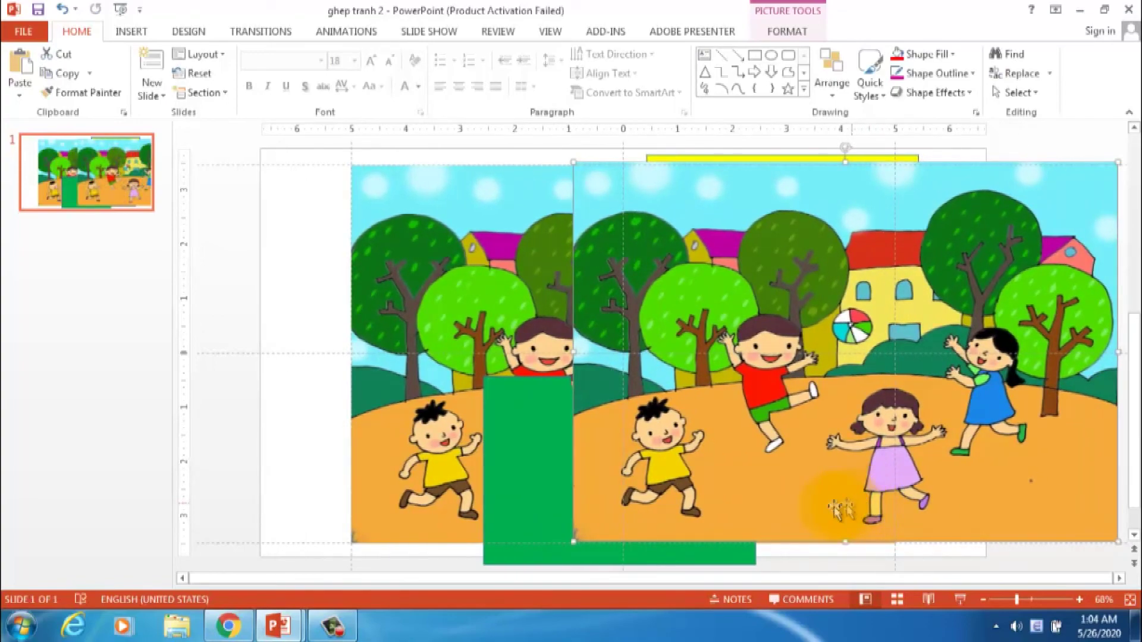
drag(555, 512, 429, 490)
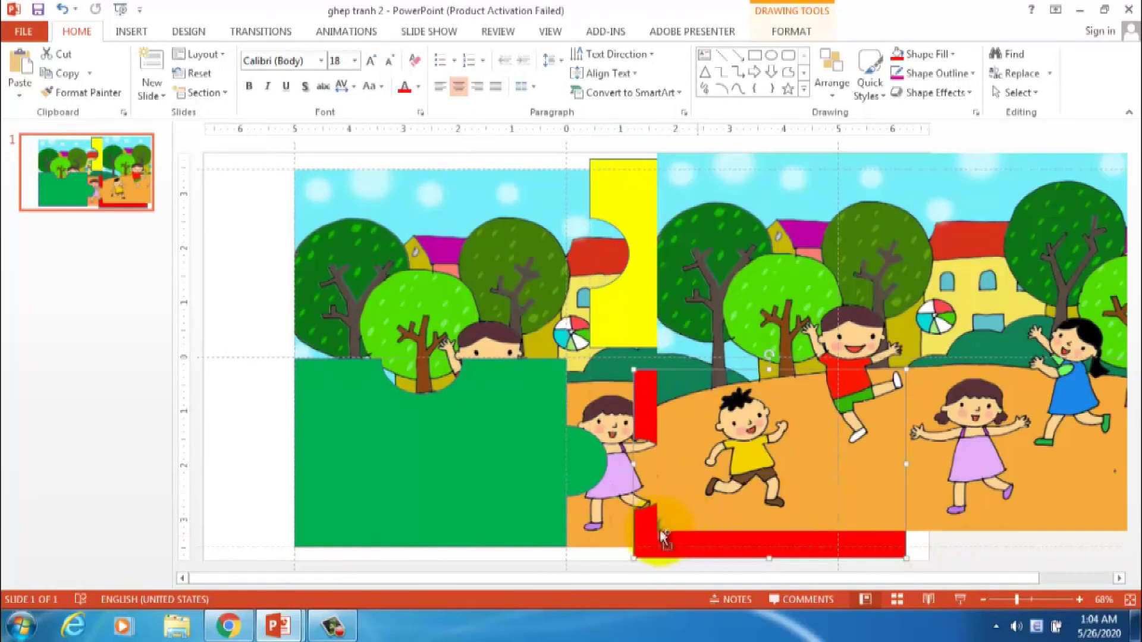
Intersect the left picture with the green shape via Merge Shapes to make the lower-left piece.
shift+click(618, 511)
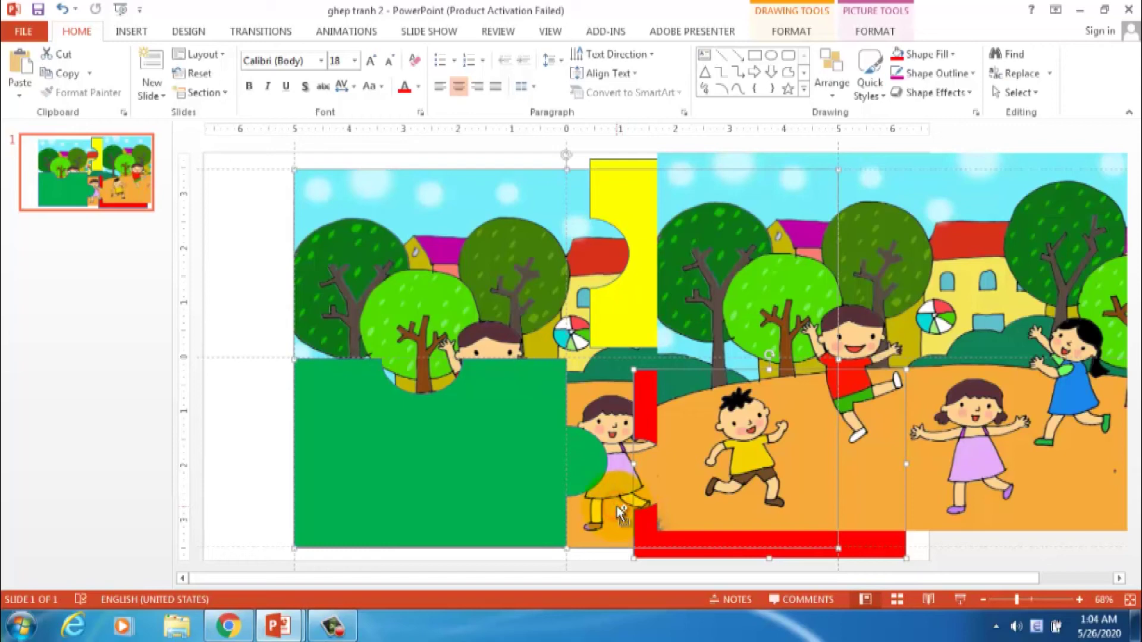
shift+click(720, 559)
shift+click(506, 509)
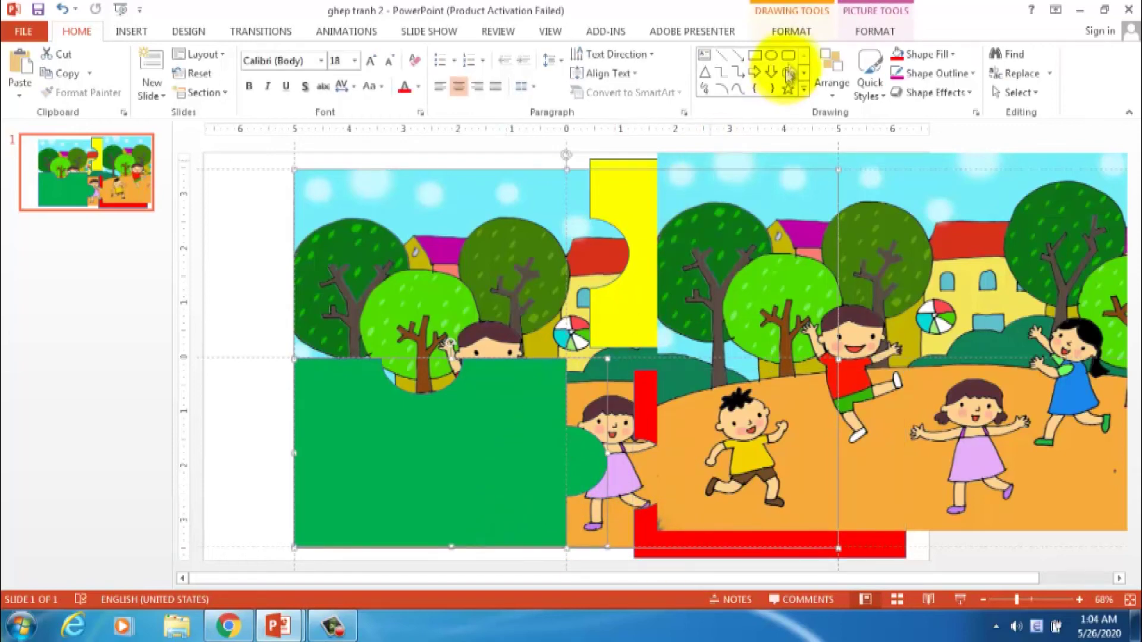
click(791, 31)
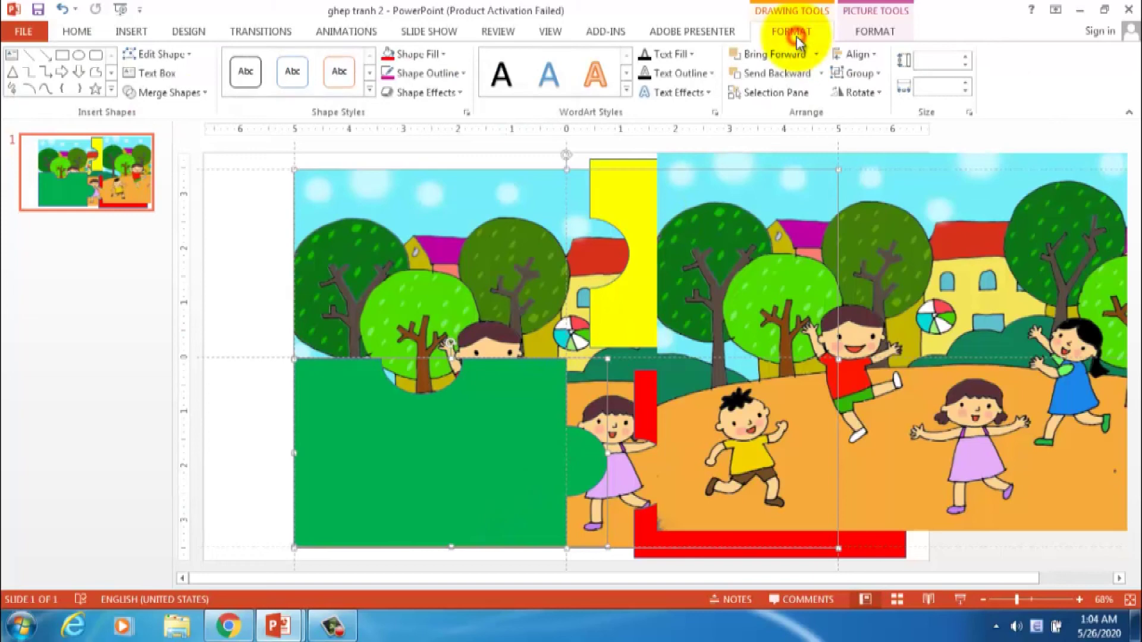
click(201, 94)
click(177, 178)
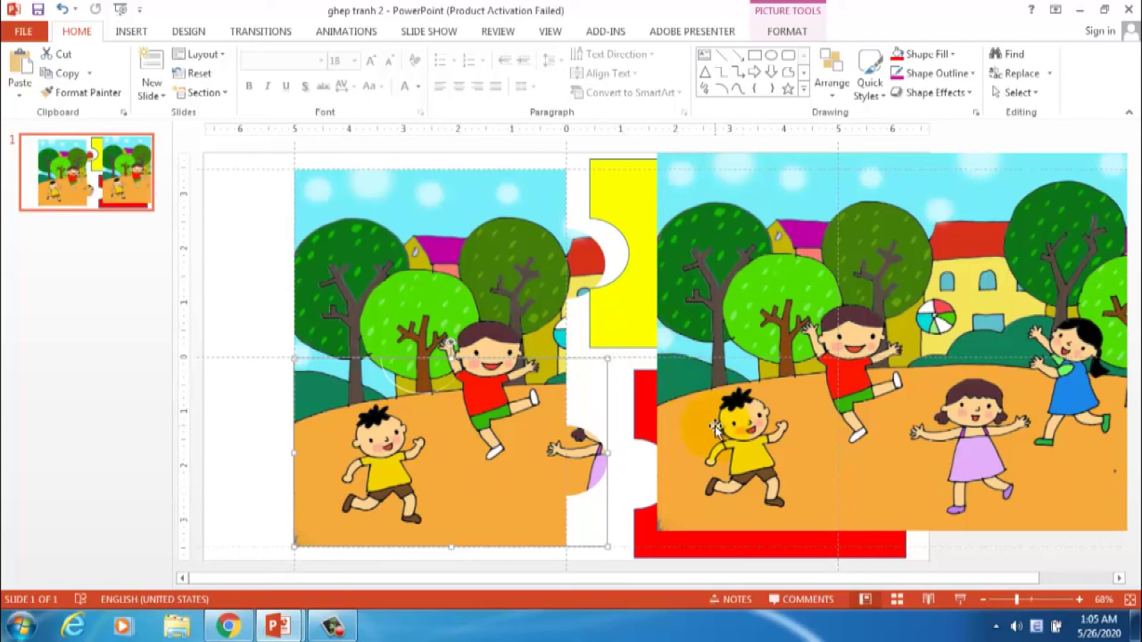
double_click(847, 464)
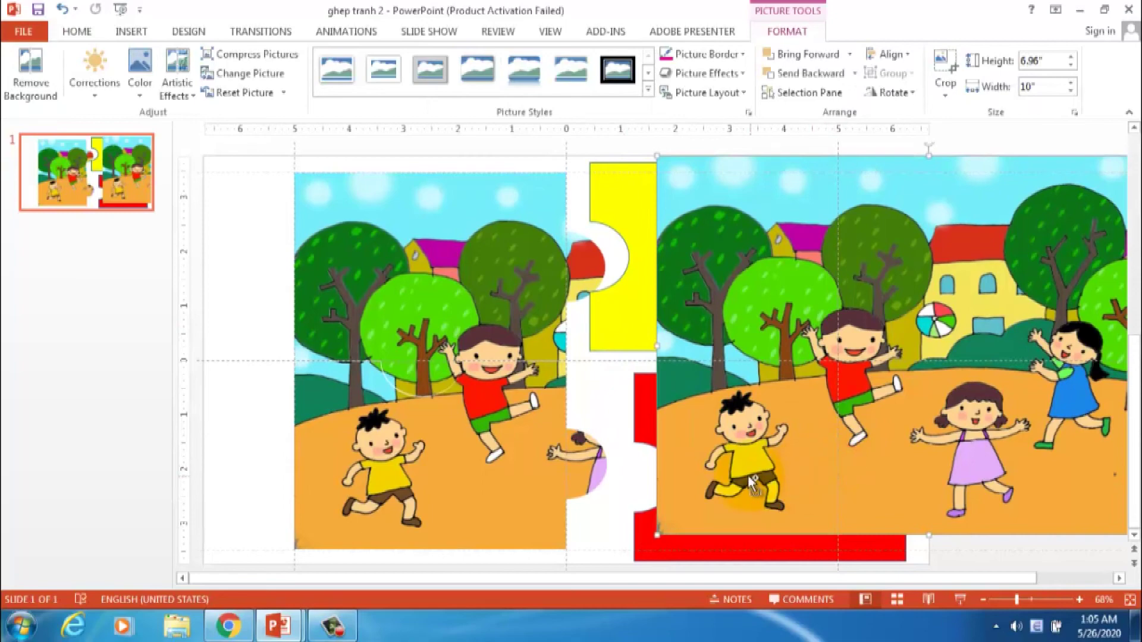
Drag the right picture copy left onto the slide and send it to back.
click(1033, 561)
mouse_move(938, 474)
mouse_down()
mouse_move(895, 487)
mouse_move(665, 502)
mouse_move(637, 483)
mouse_up()
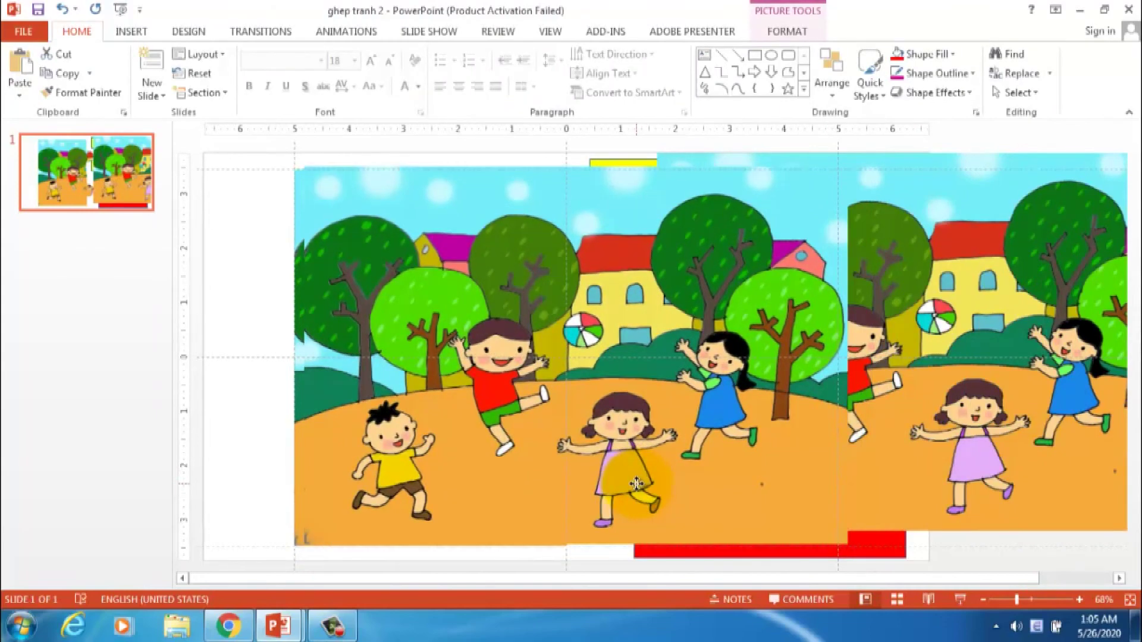
click(1033, 566)
drag(726, 471, 437, 407)
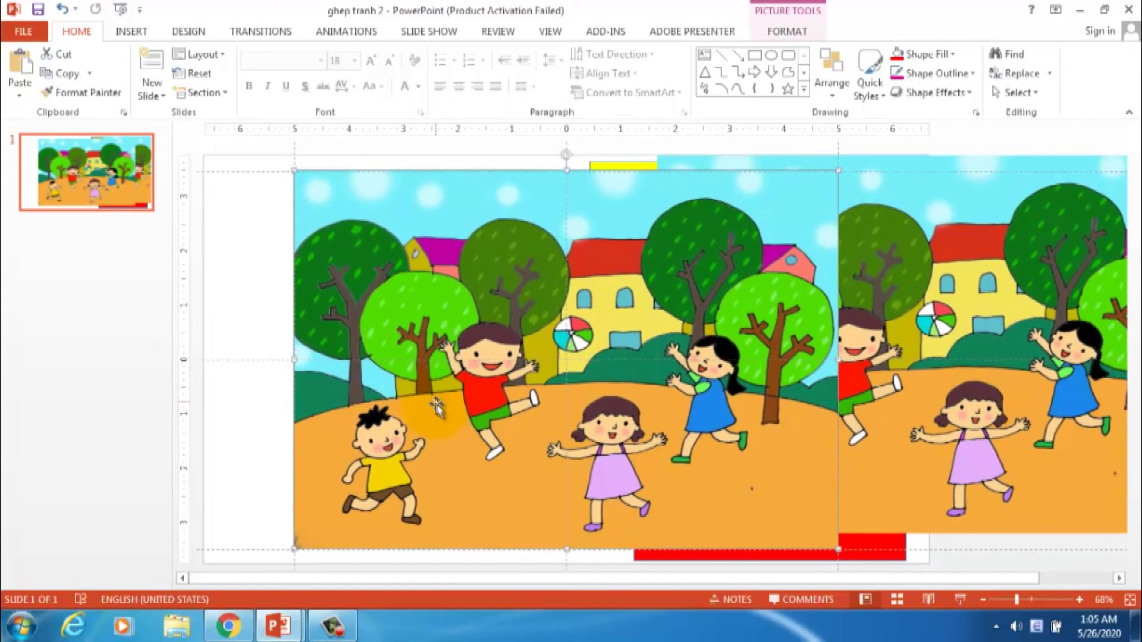
right_click(449, 447)
click(491, 329)
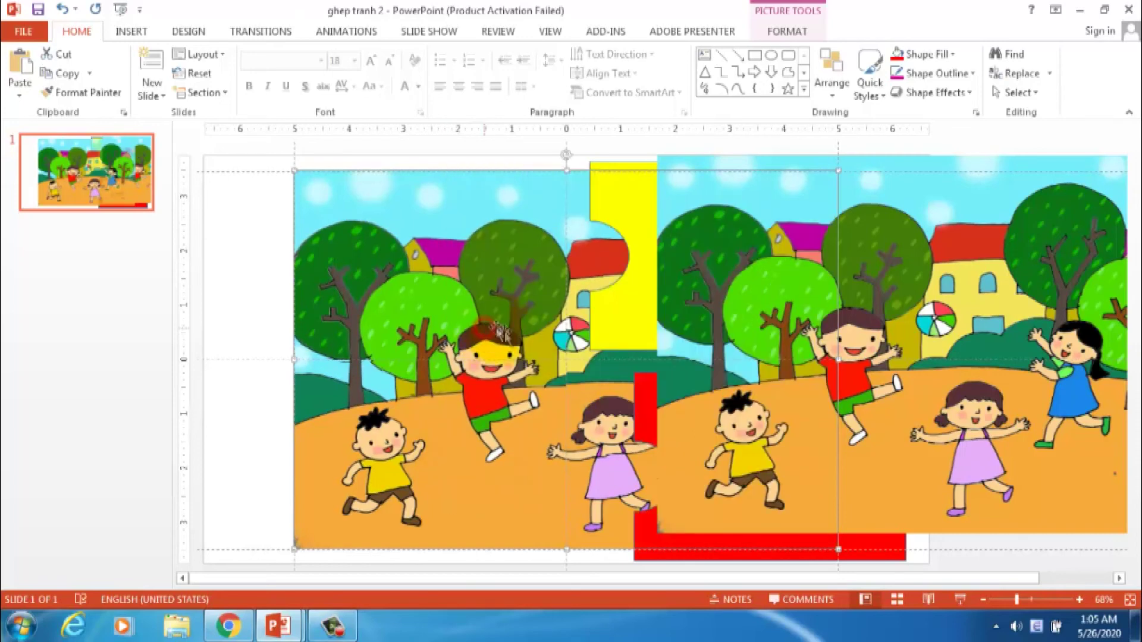
click(1035, 565)
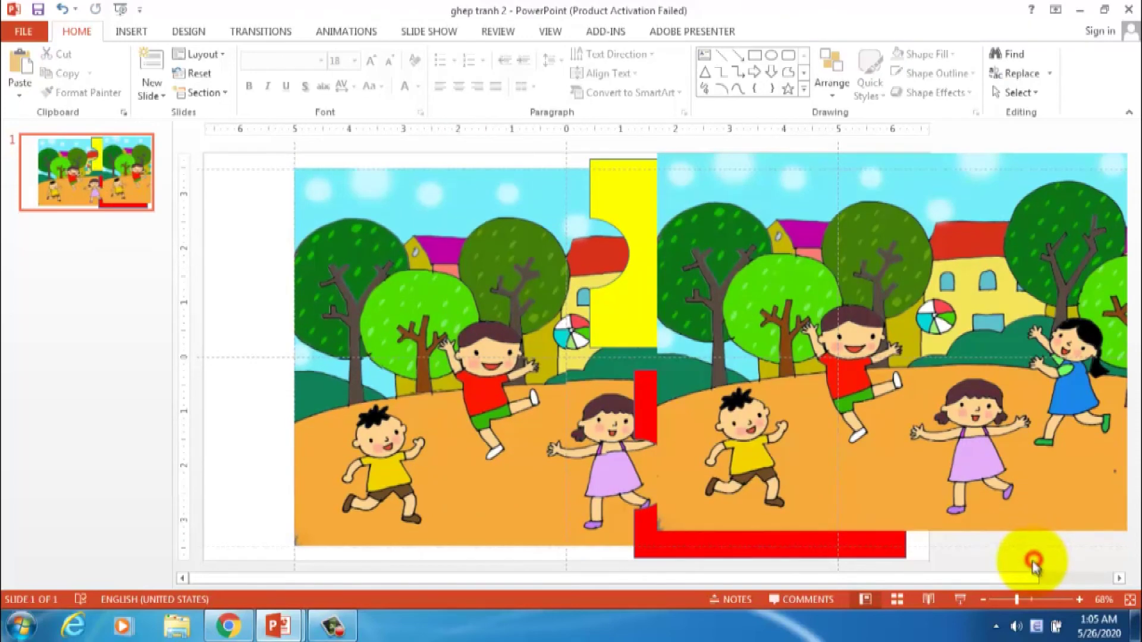
Fit the yellow shape onto the picture's top middle and select both the picture and yellow shape.
drag(639, 320, 622, 331)
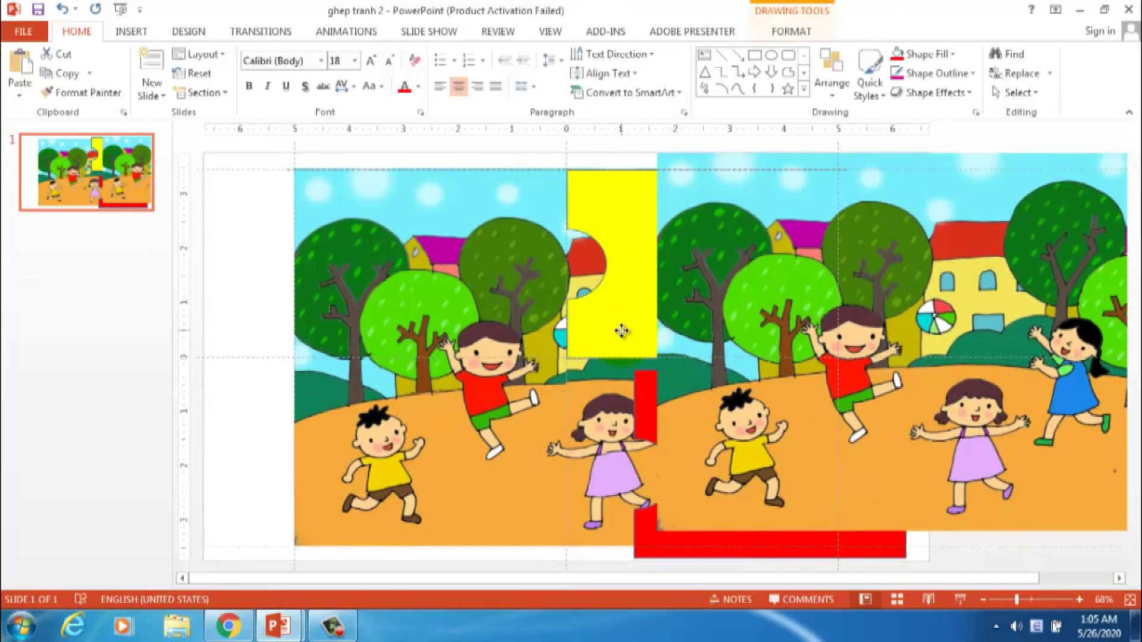
click(1051, 566)
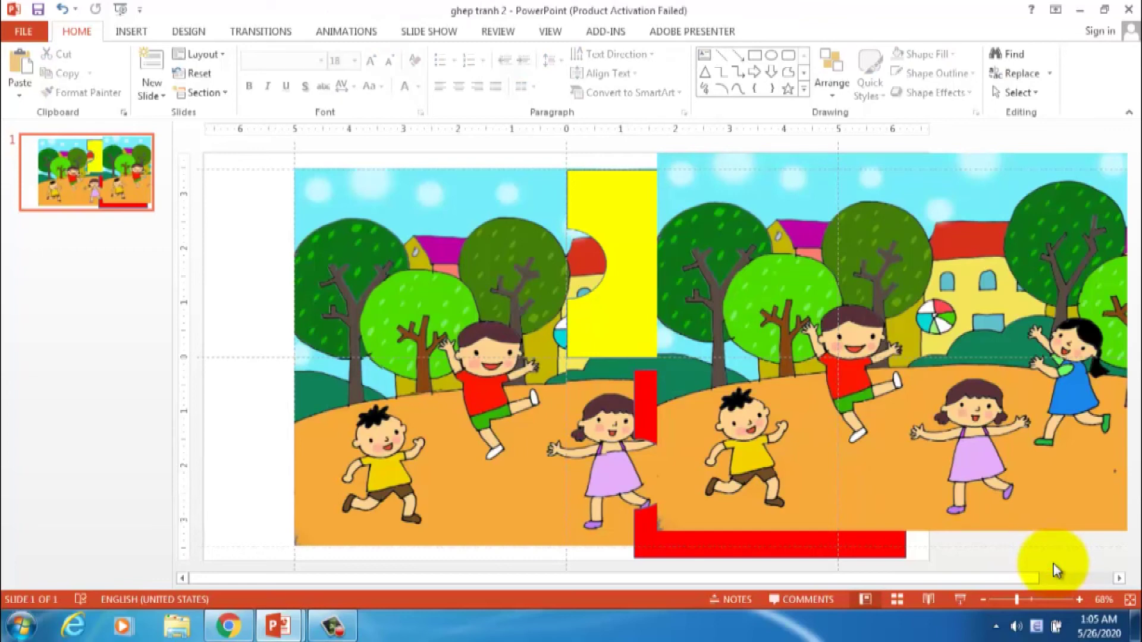
click(604, 484)
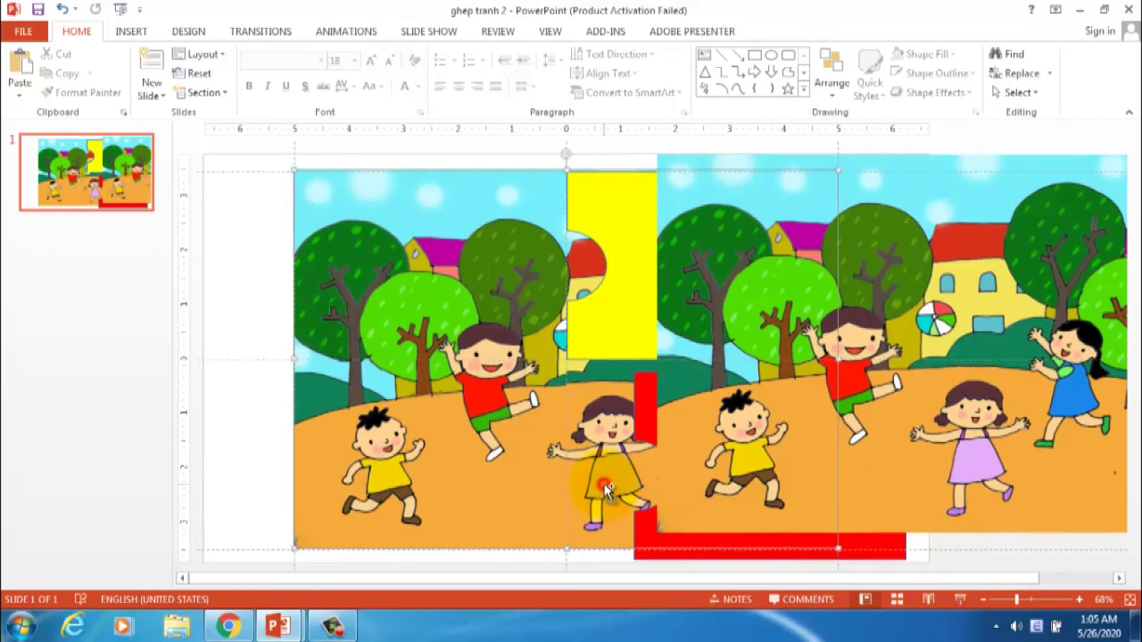
shift+click(626, 314)
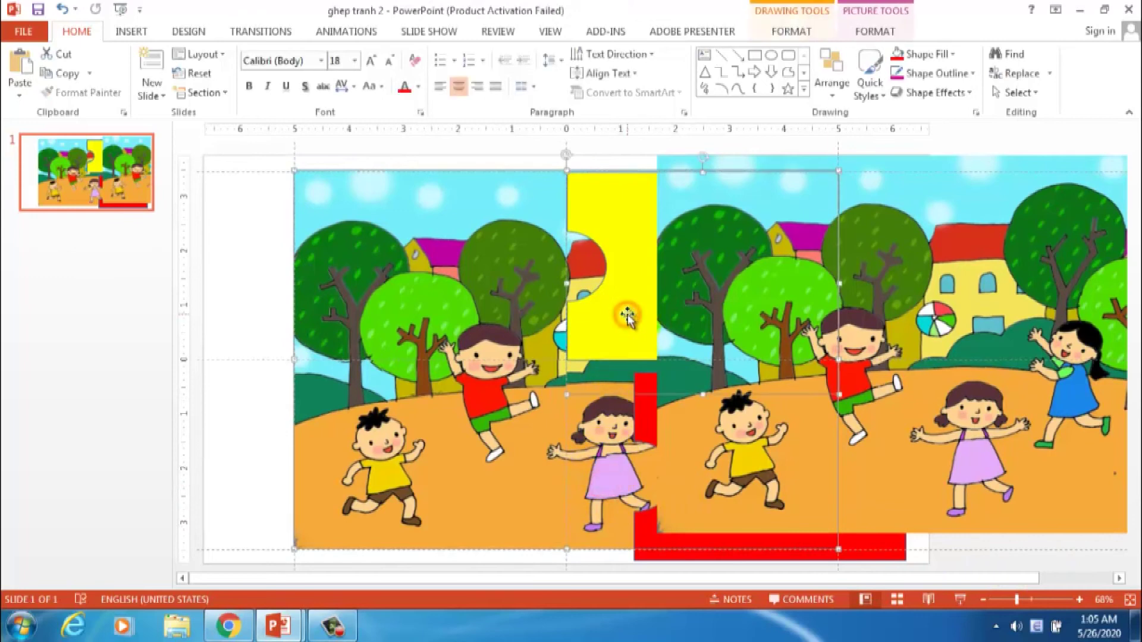
Apply Merge Shapes > Intersect to the selected picture and yellow shape.
click(792, 32)
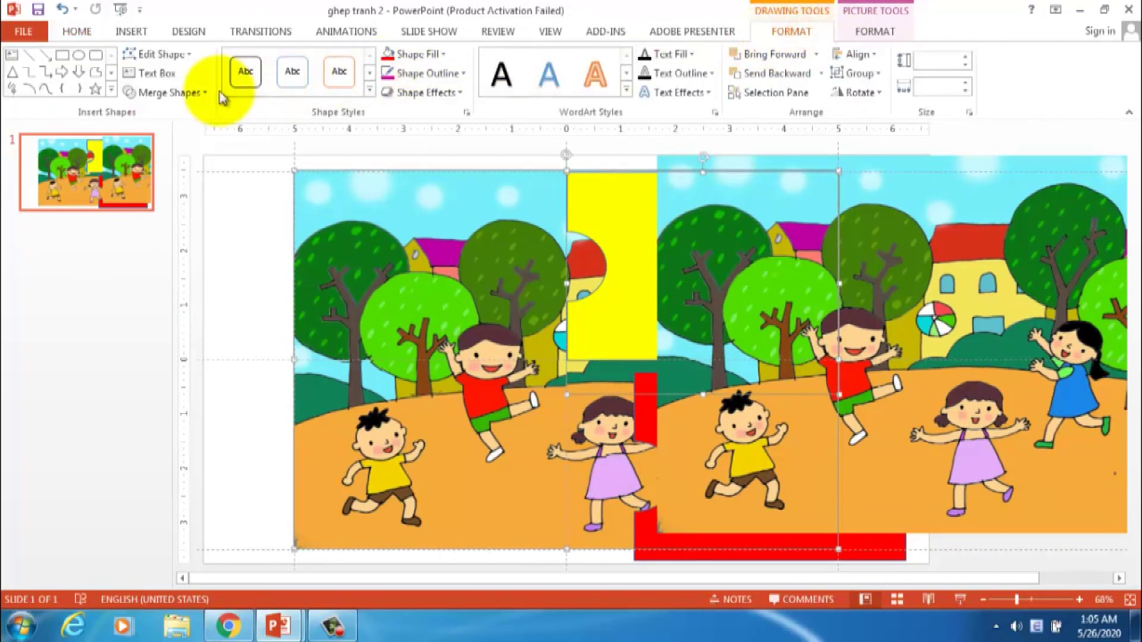
click(201, 94)
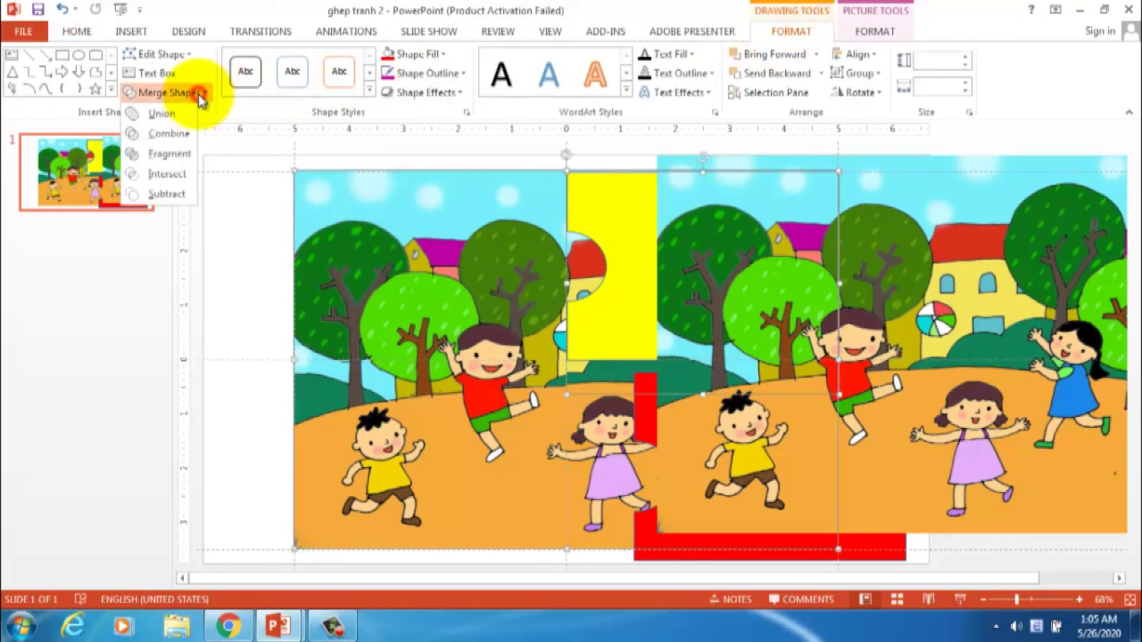
click(179, 181)
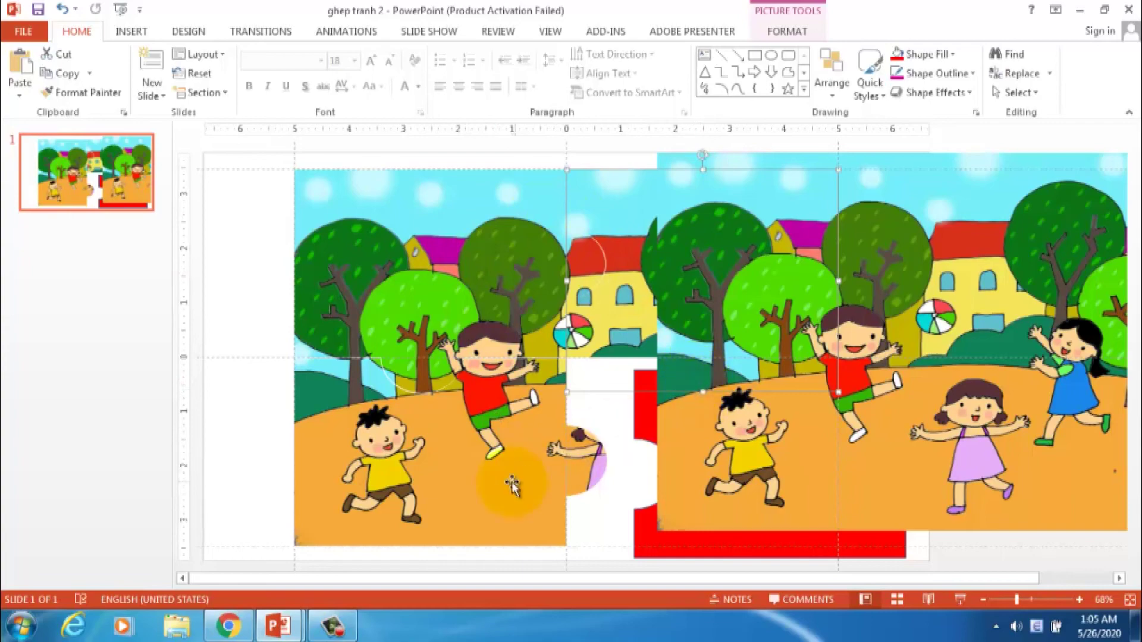
Shift the lower-left piece left, send a new picture copy to back, and place the red shape over its lower-right.
drag(510, 484, 408, 499)
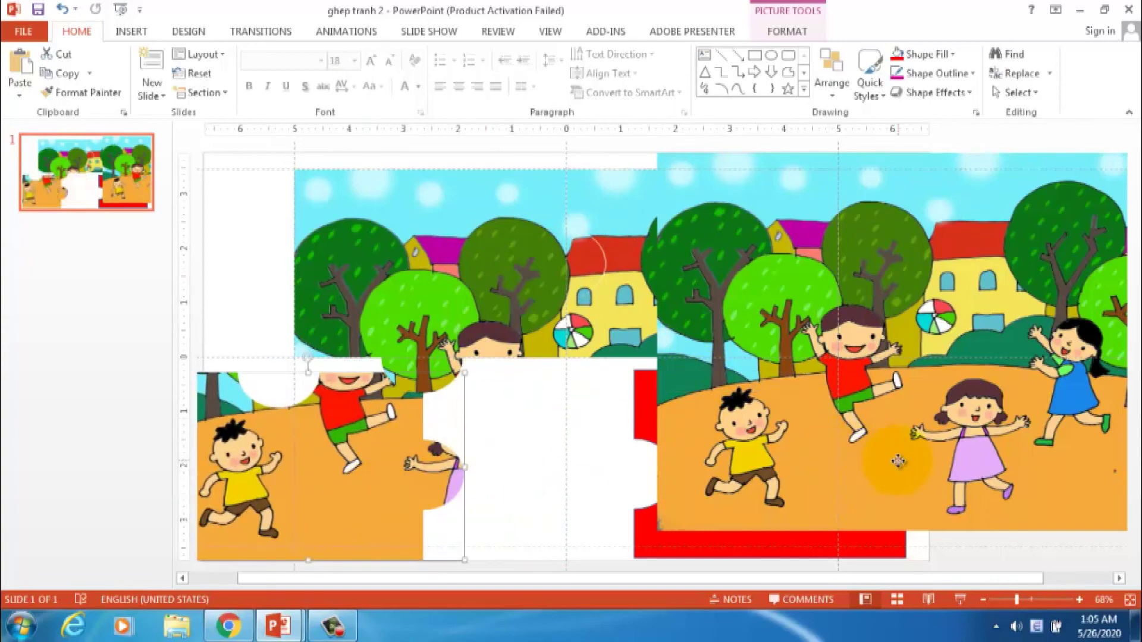
drag(897, 458, 612, 487)
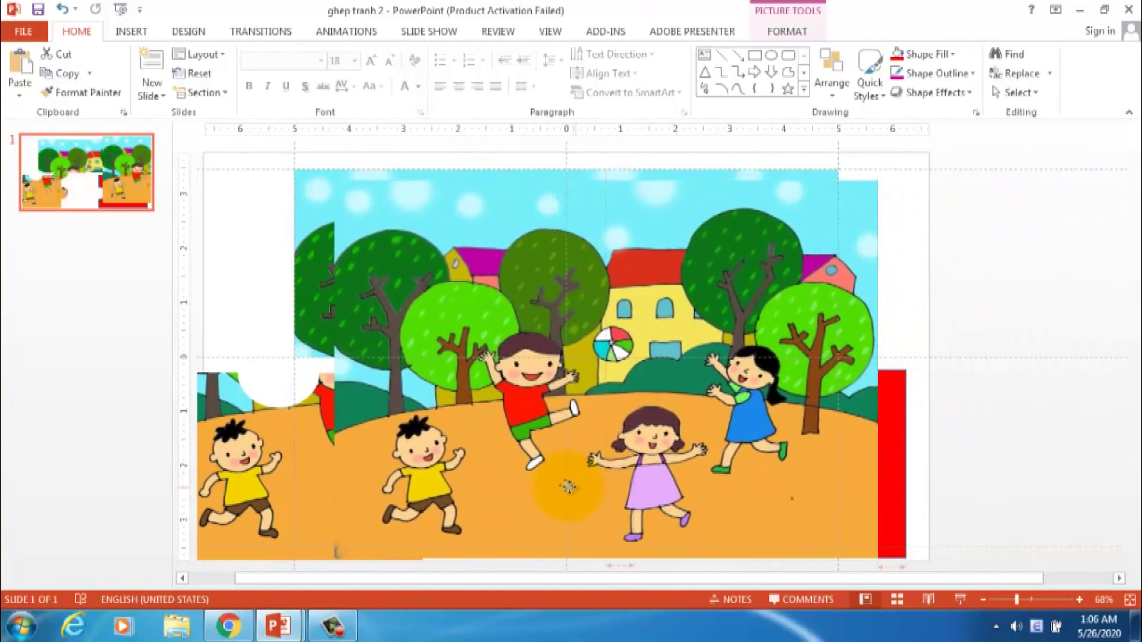
drag(611, 487, 540, 479)
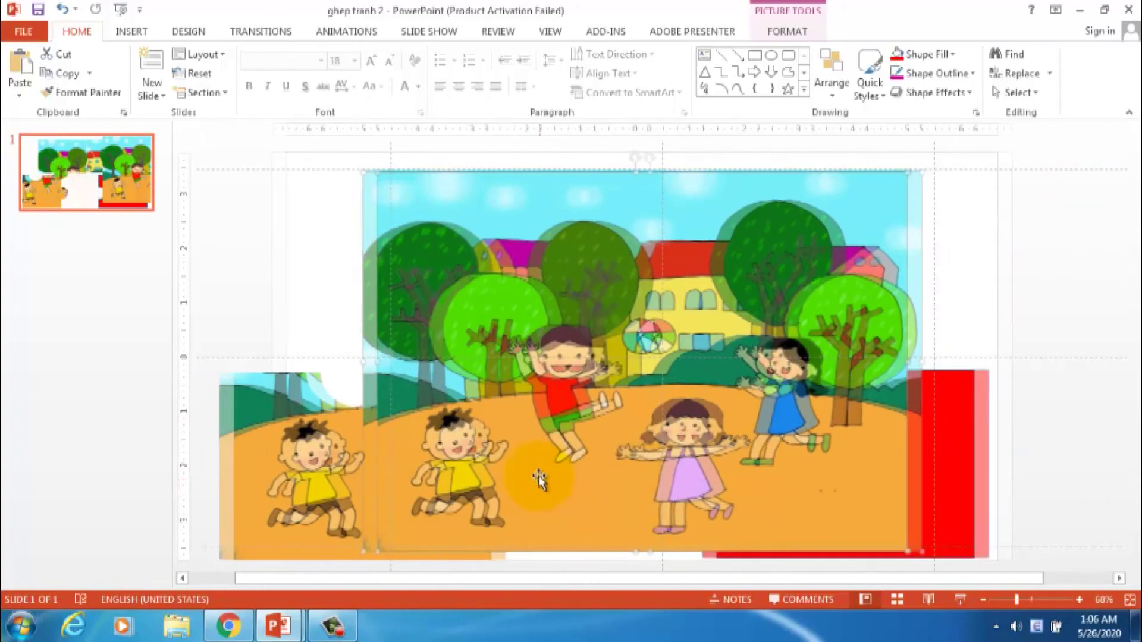
right_click(868, 472)
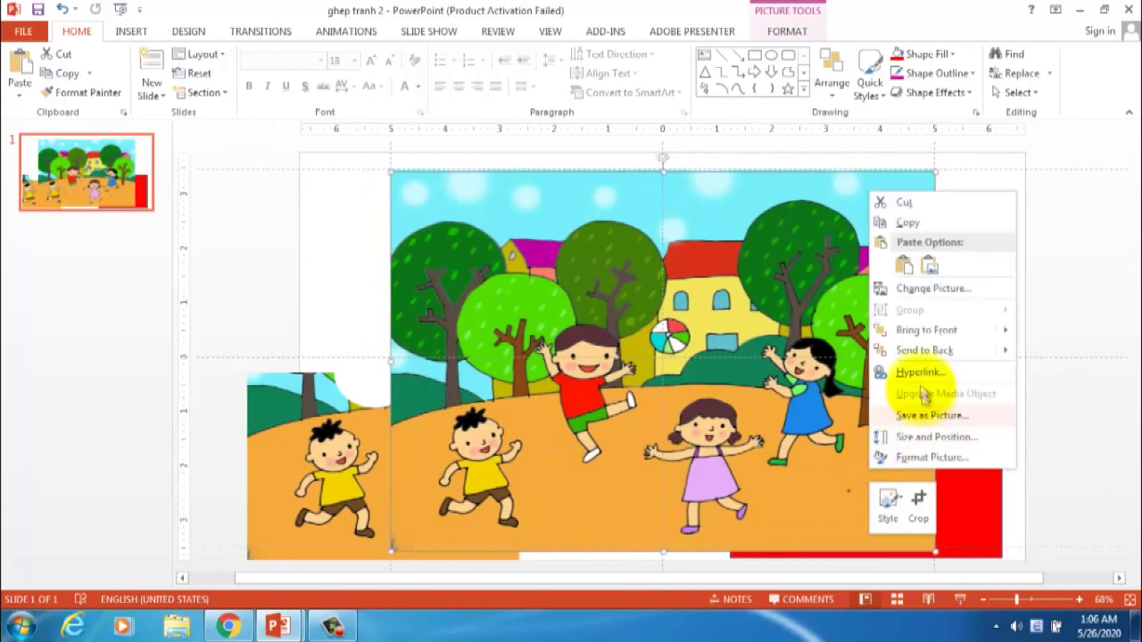
click(908, 349)
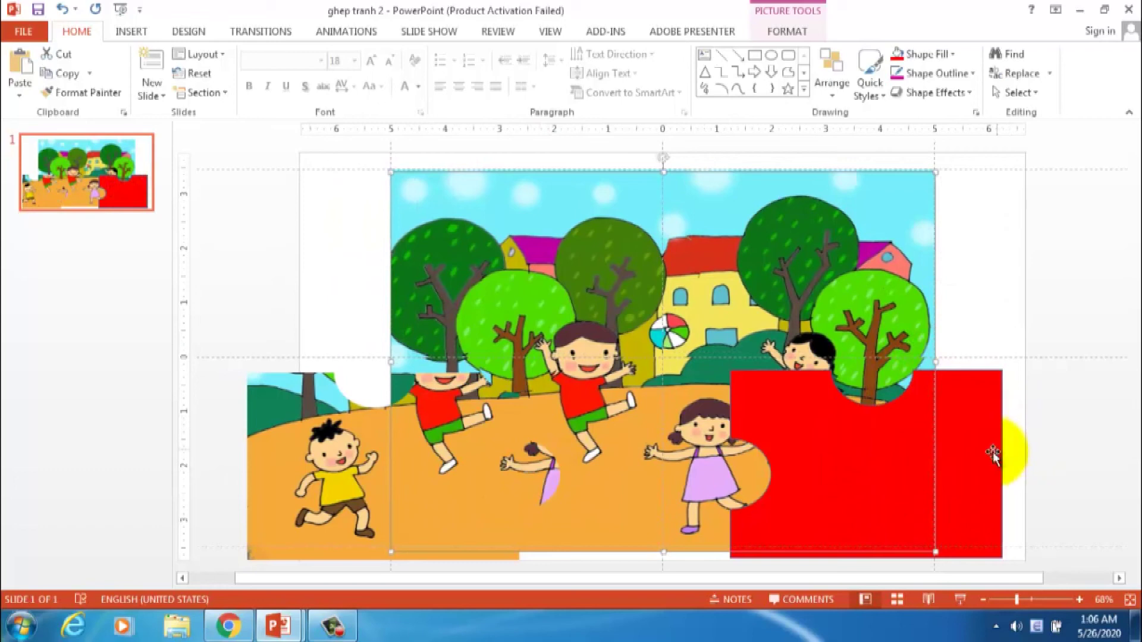
drag(991, 453, 917, 441)
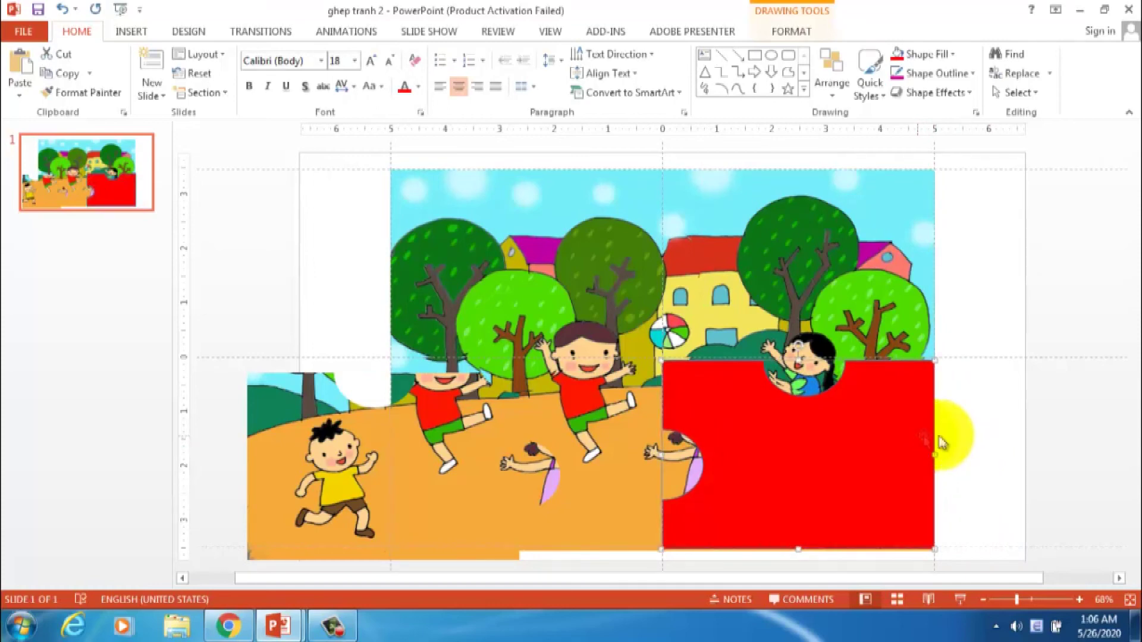
Select the picture and red shape and Intersect them into the lower-right piece showing two girls.
click(993, 439)
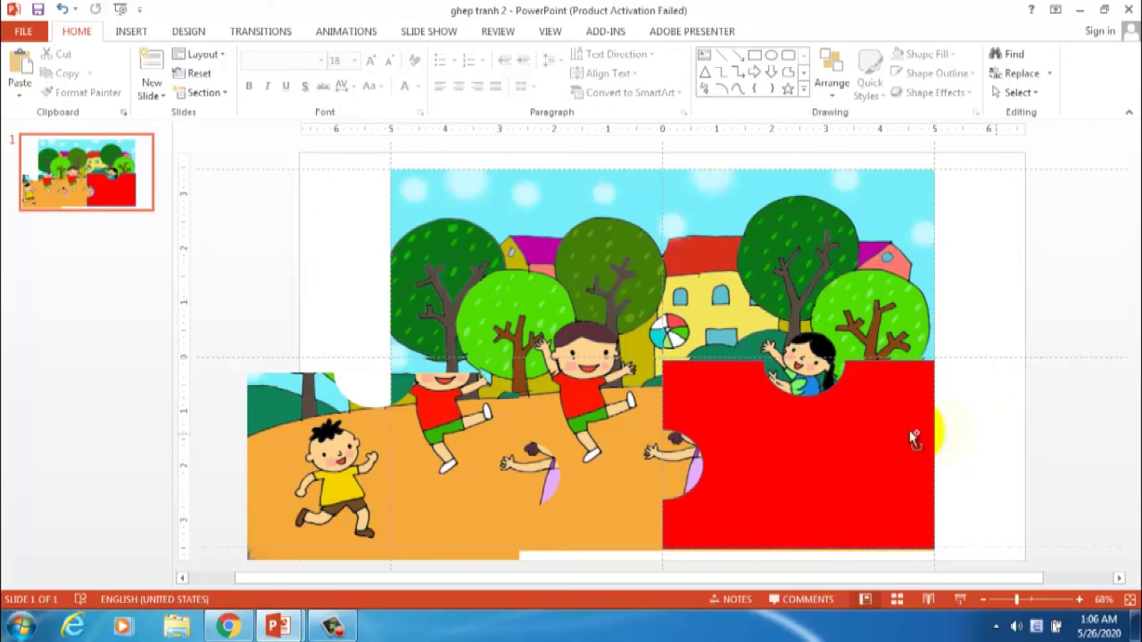
click(623, 498)
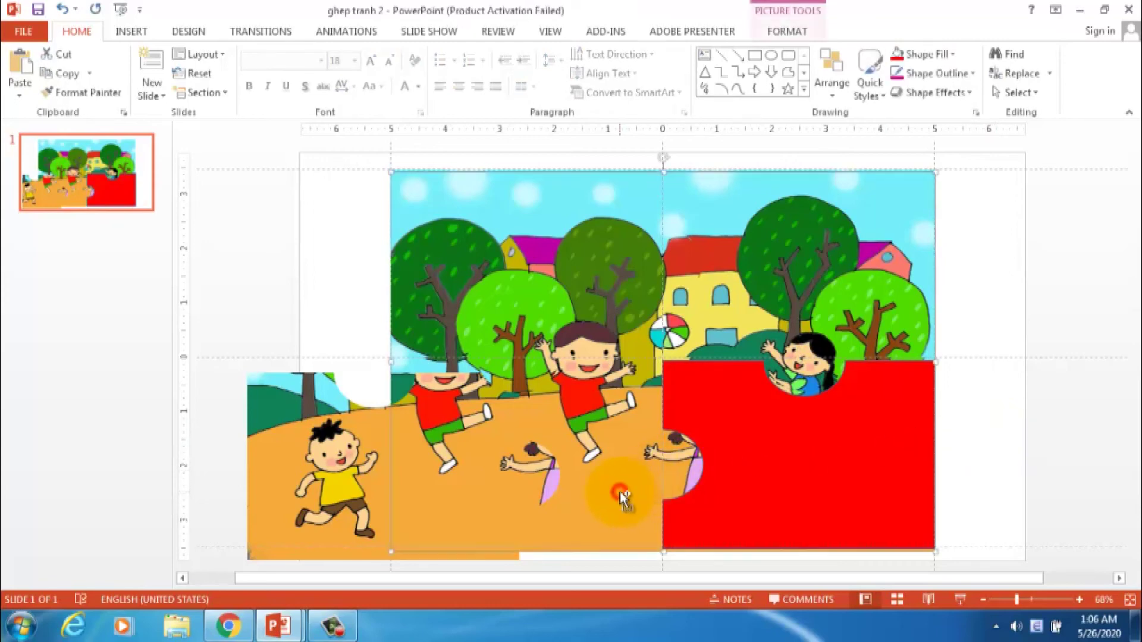
shift+click(795, 519)
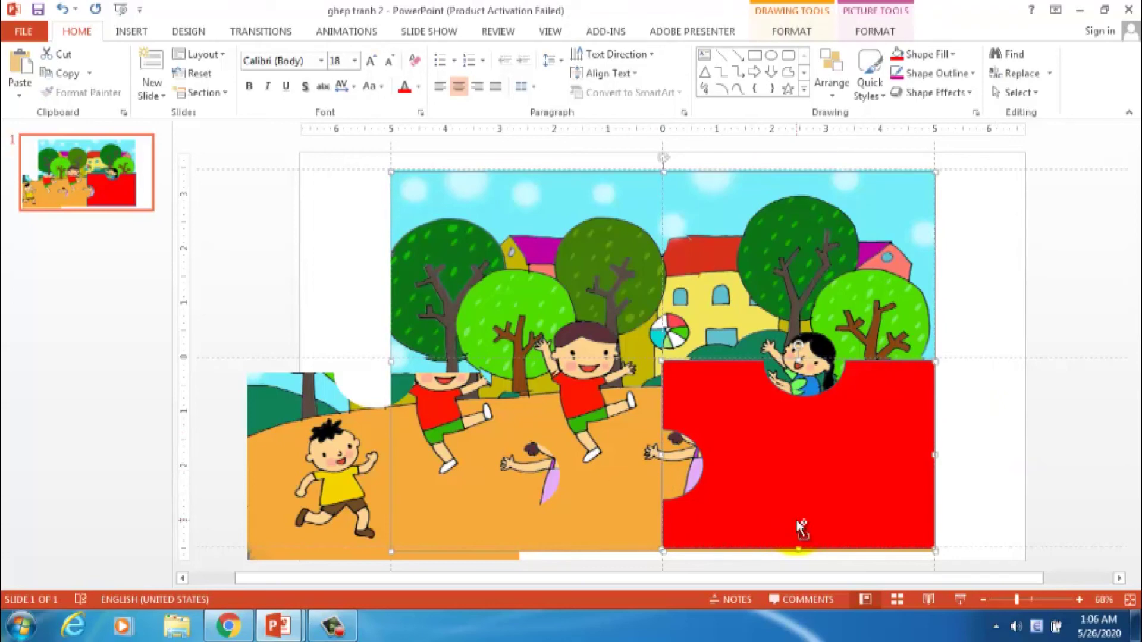
click(790, 32)
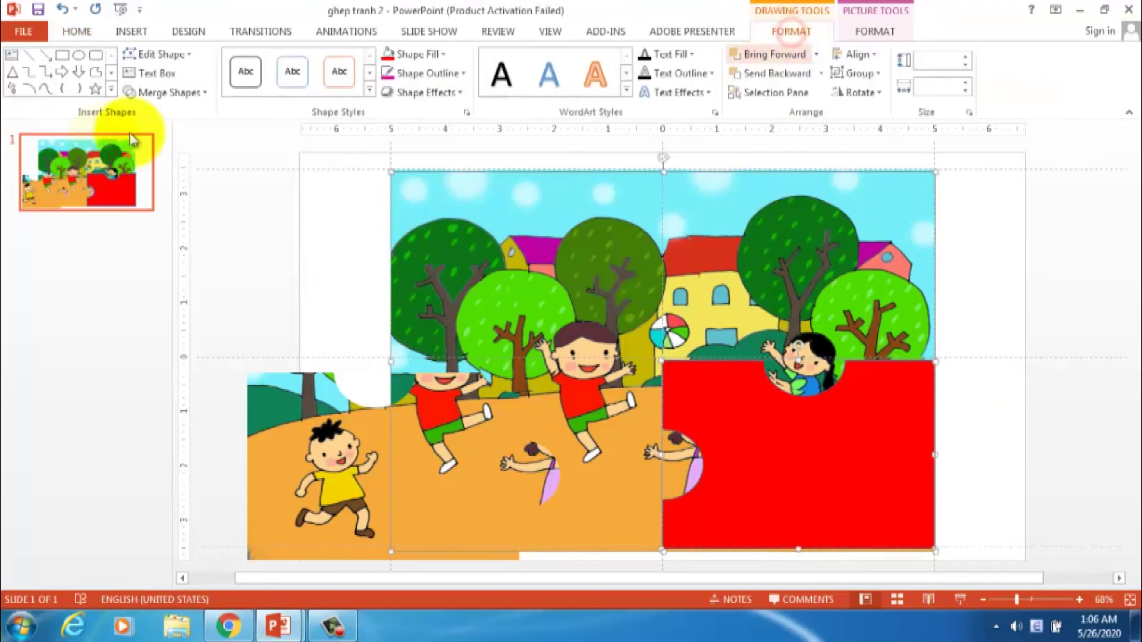
click(149, 93)
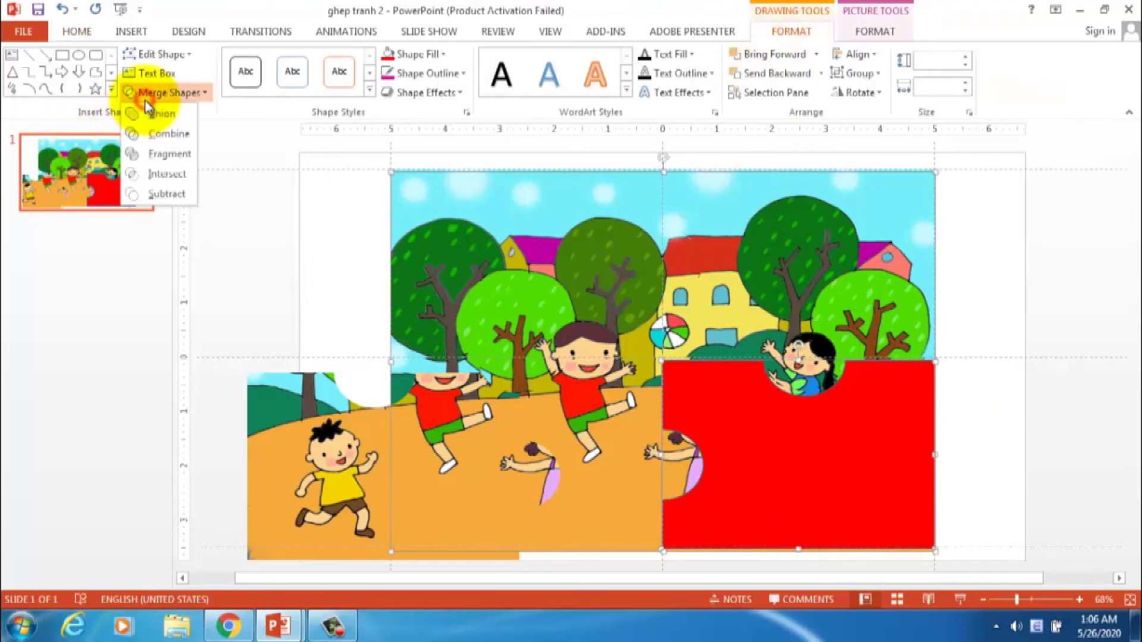
click(167, 174)
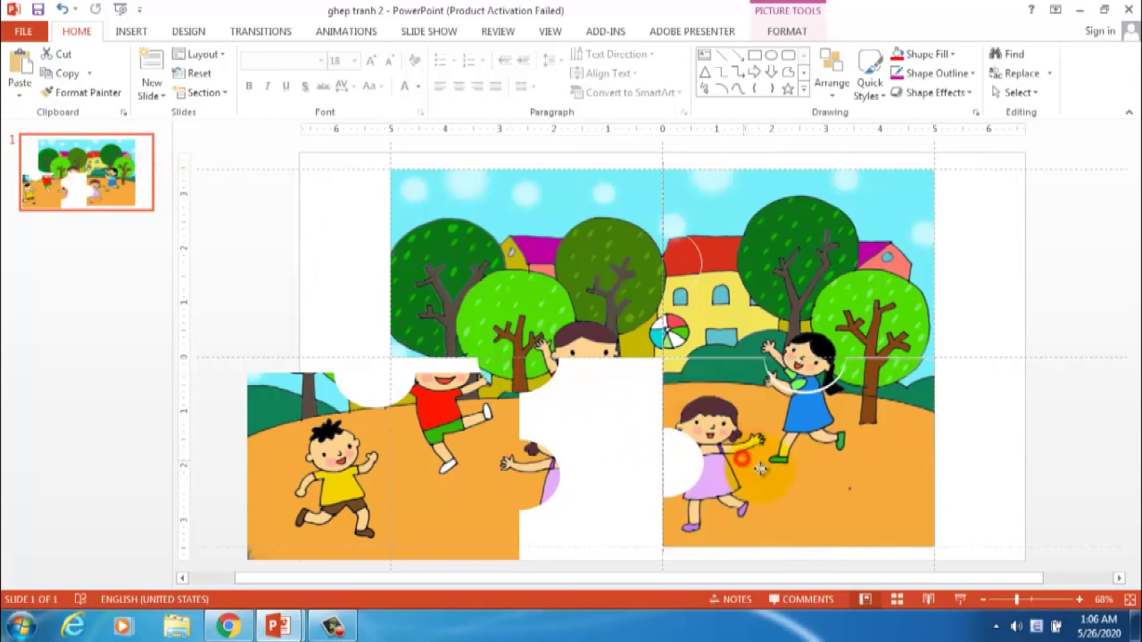
Drag the bottom-left, bottom-right and top-right pieces into place to rebuild the playground picture.
drag(742, 461, 763, 477)
drag(785, 279, 853, 273)
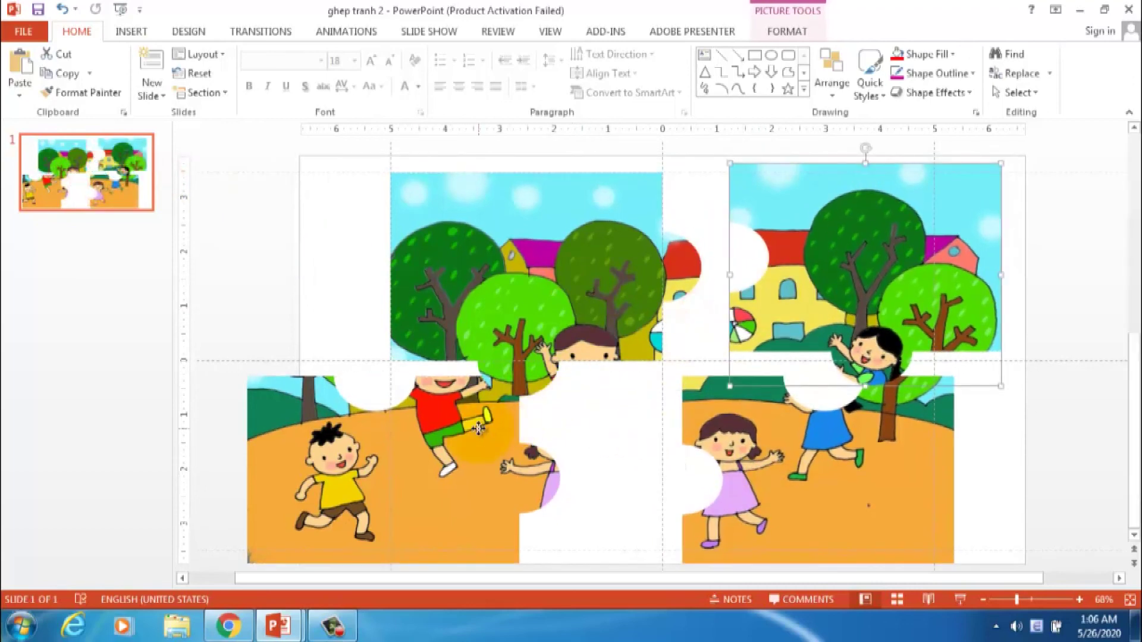
drag(473, 432, 616, 415)
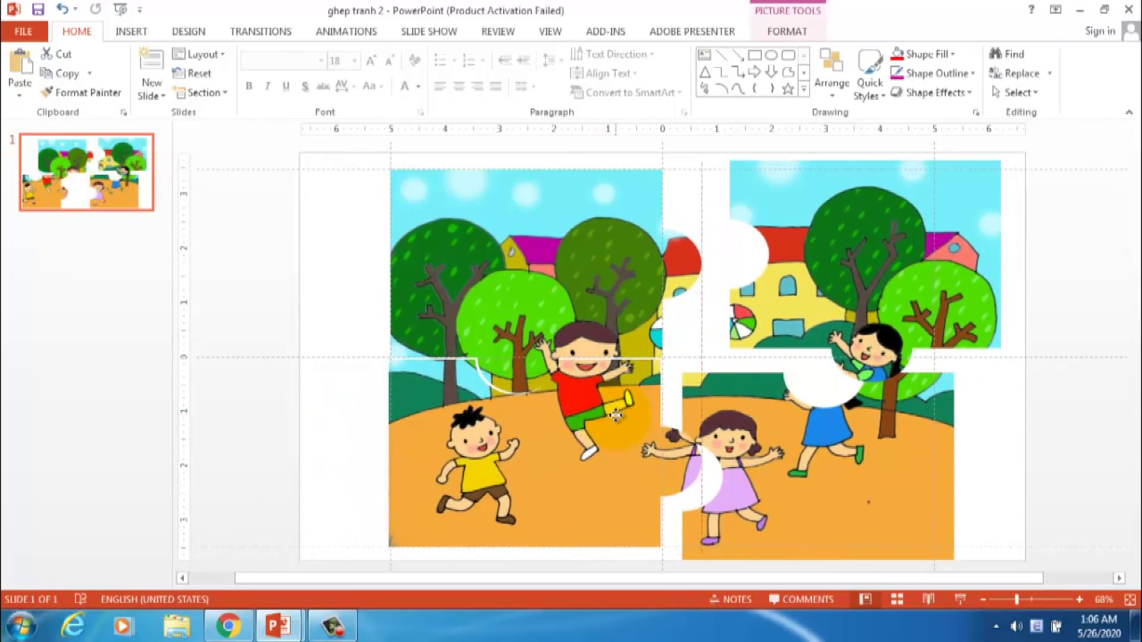
drag(618, 412, 619, 409)
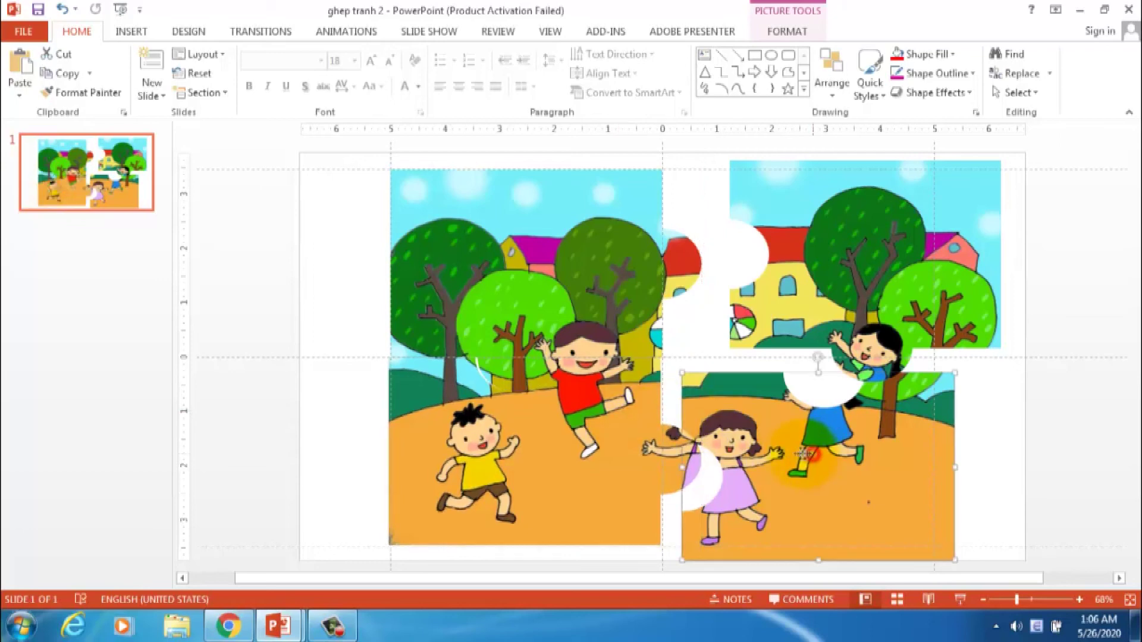
drag(812, 455, 786, 440)
drag(898, 250, 831, 261)
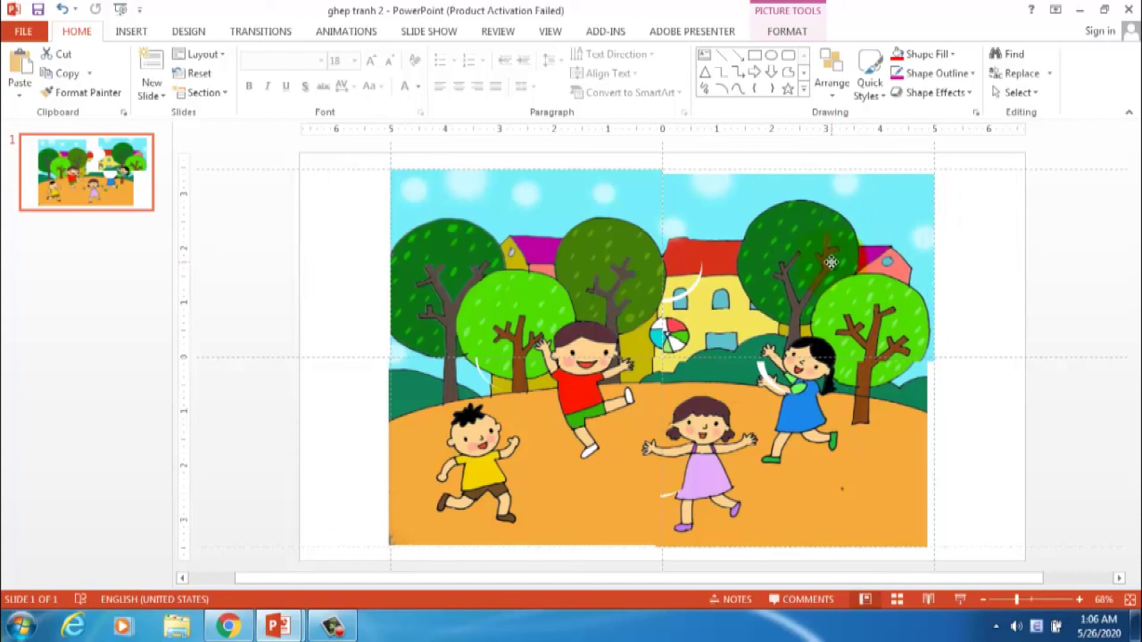
drag(831, 261, 829, 259)
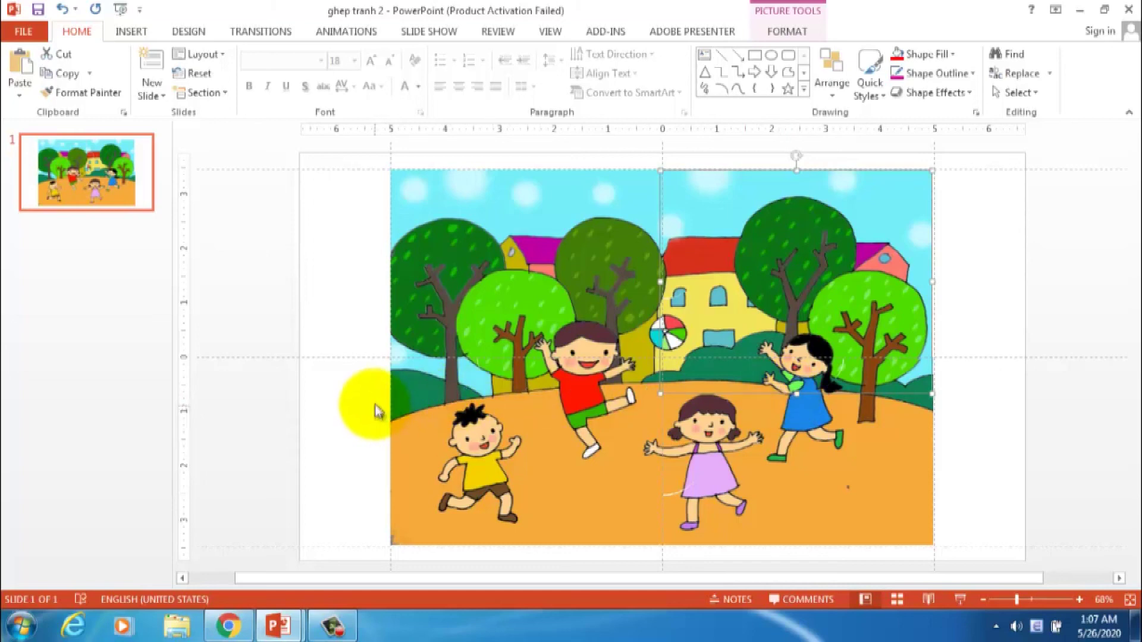
Marquee-select all four puzzle pieces.
drag(277, 146, 726, 416)
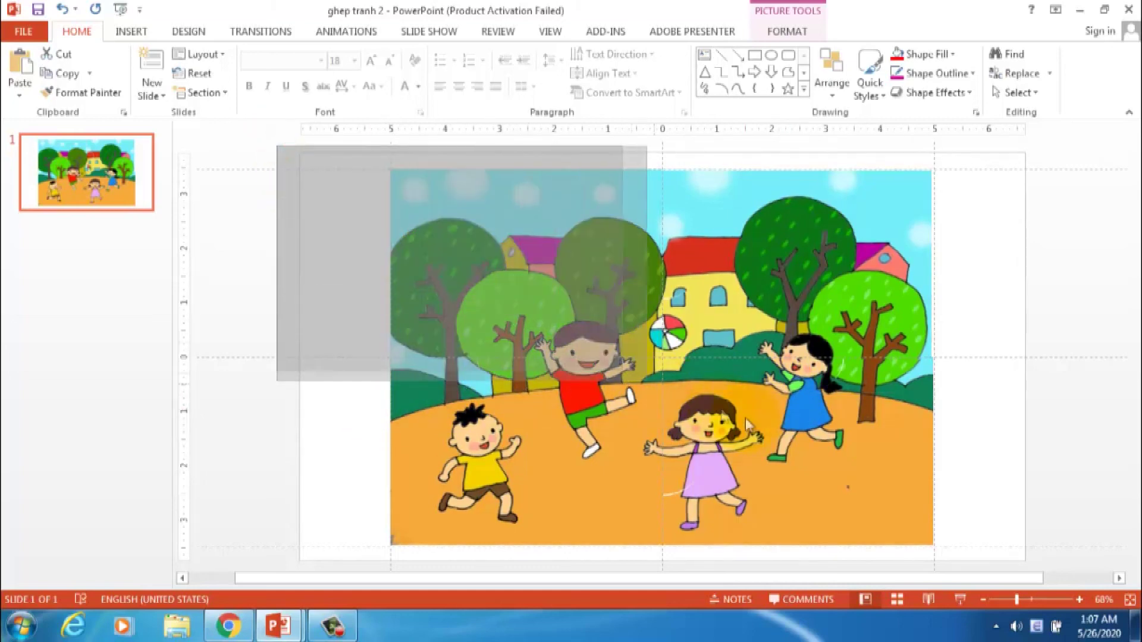
drag(725, 417, 1019, 566)
click(795, 392)
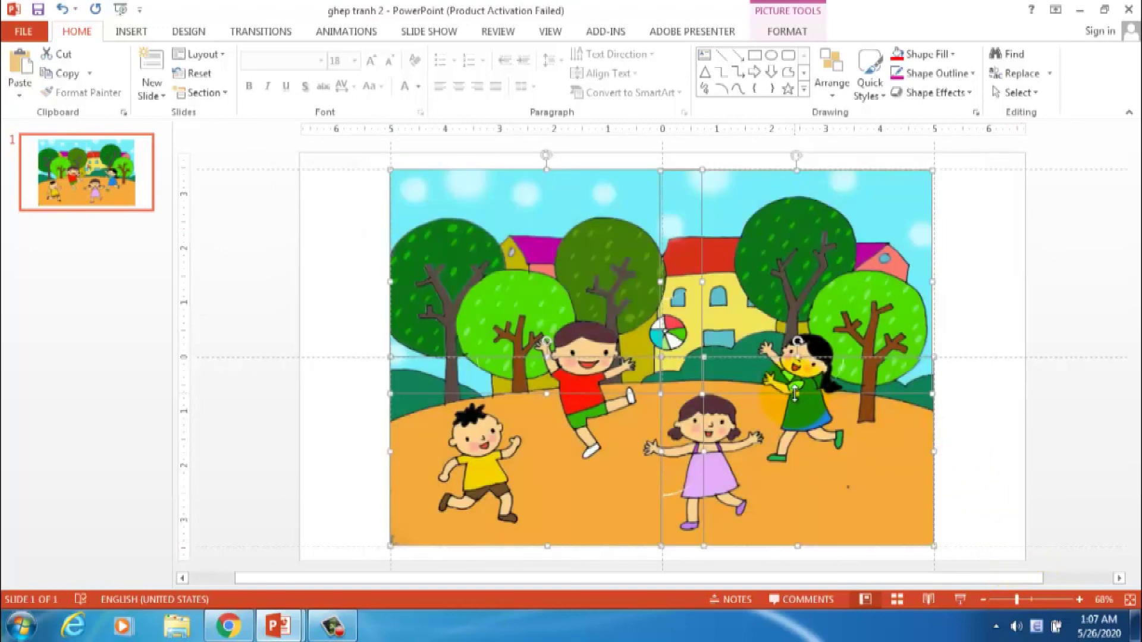
Give the pieces a solid 4.75 pt outline in dark green sampled from the picture with the Eyedropper.
right_click(795, 393)
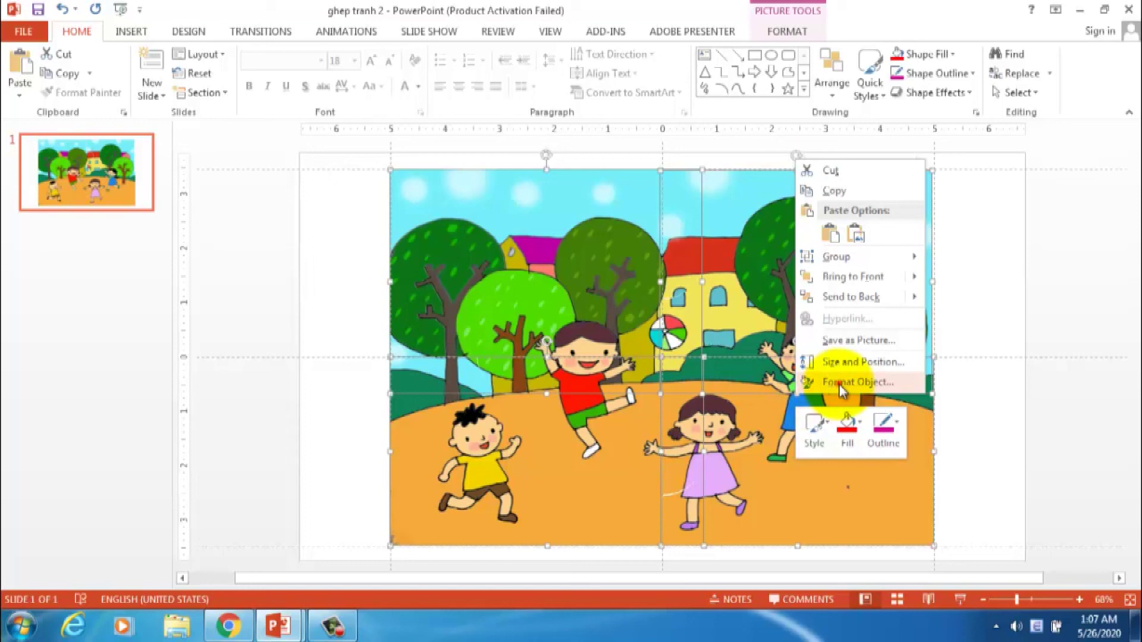
click(840, 384)
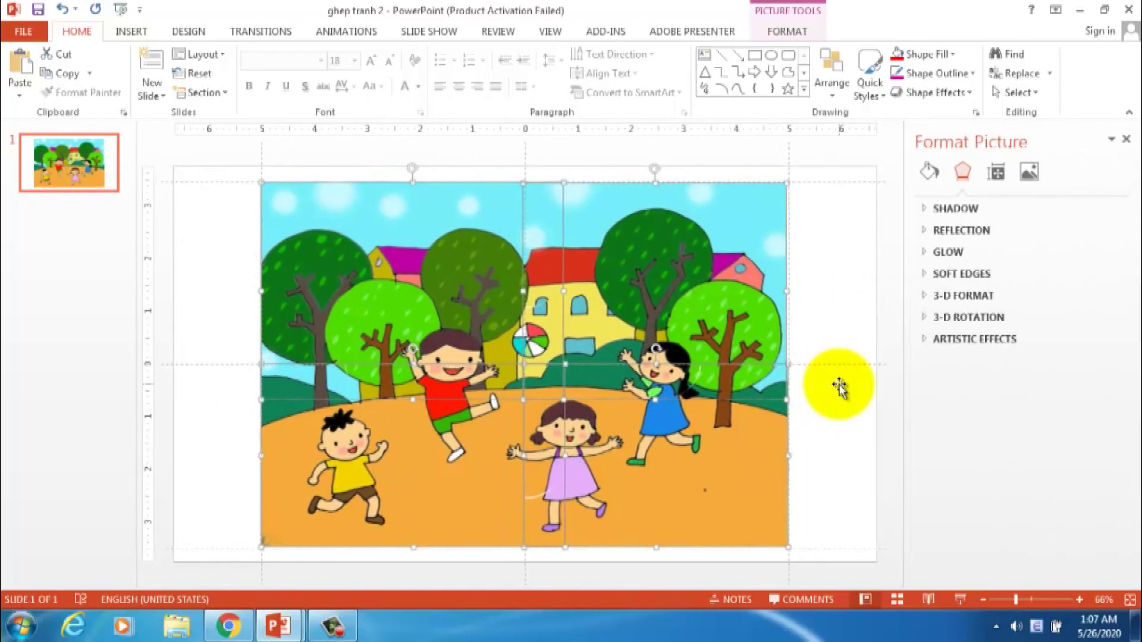
click(926, 172)
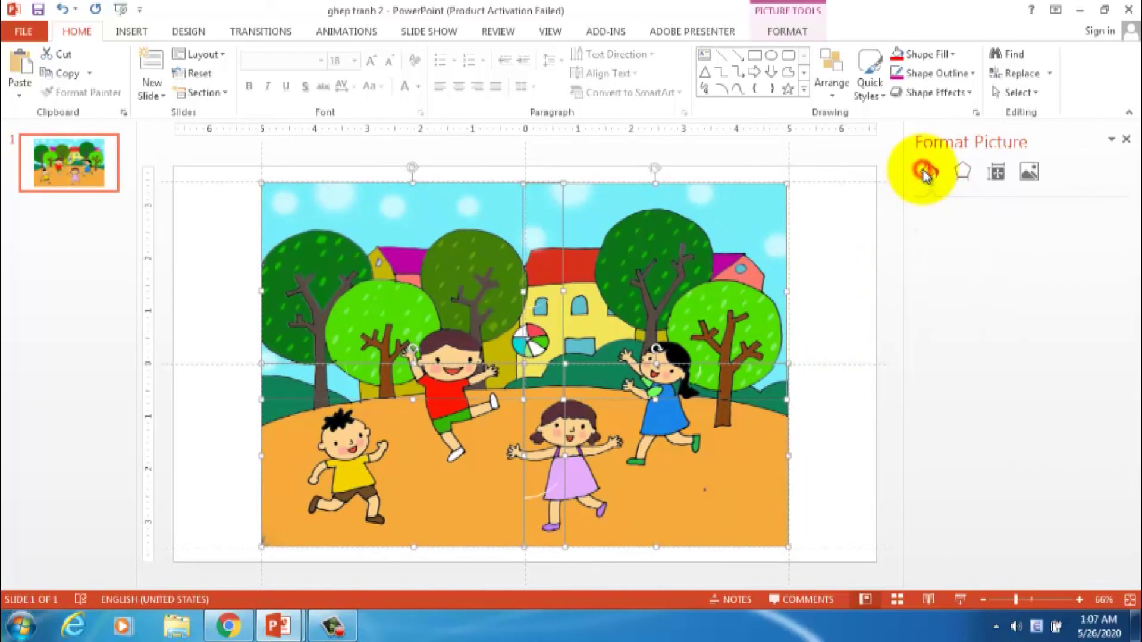
click(950, 231)
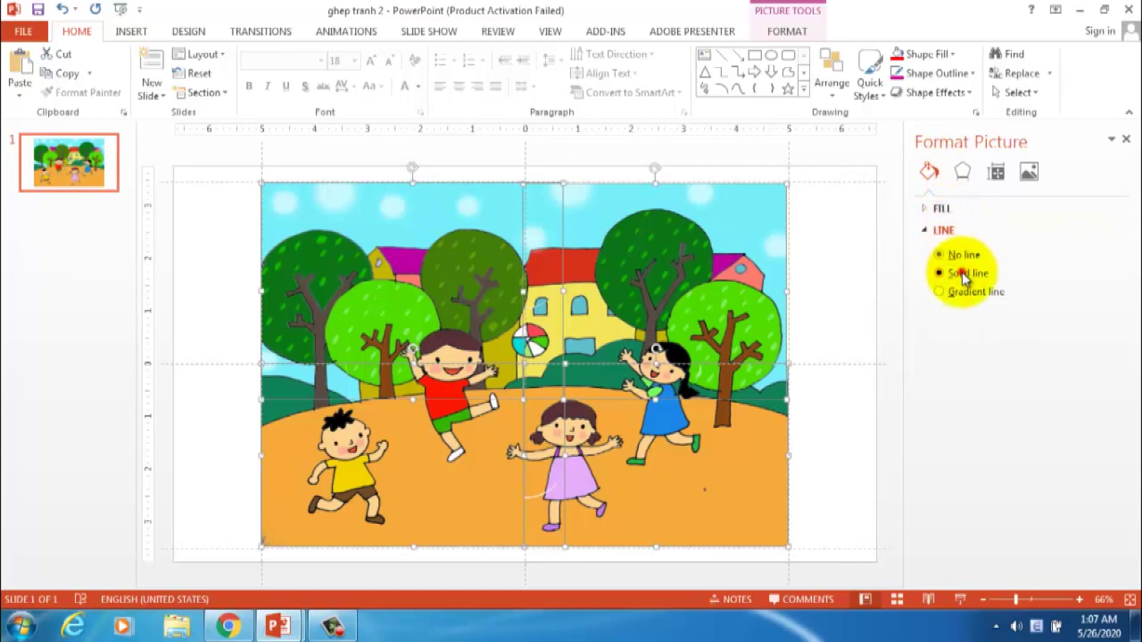
click(962, 275)
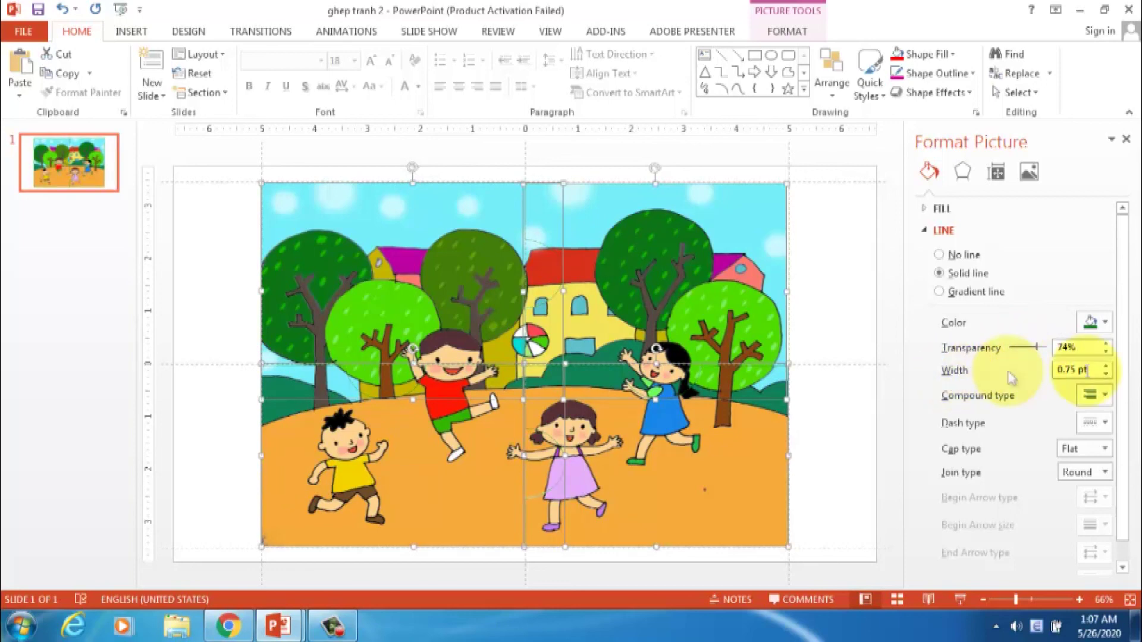
click(1107, 365)
click(1107, 366)
click(1107, 366)
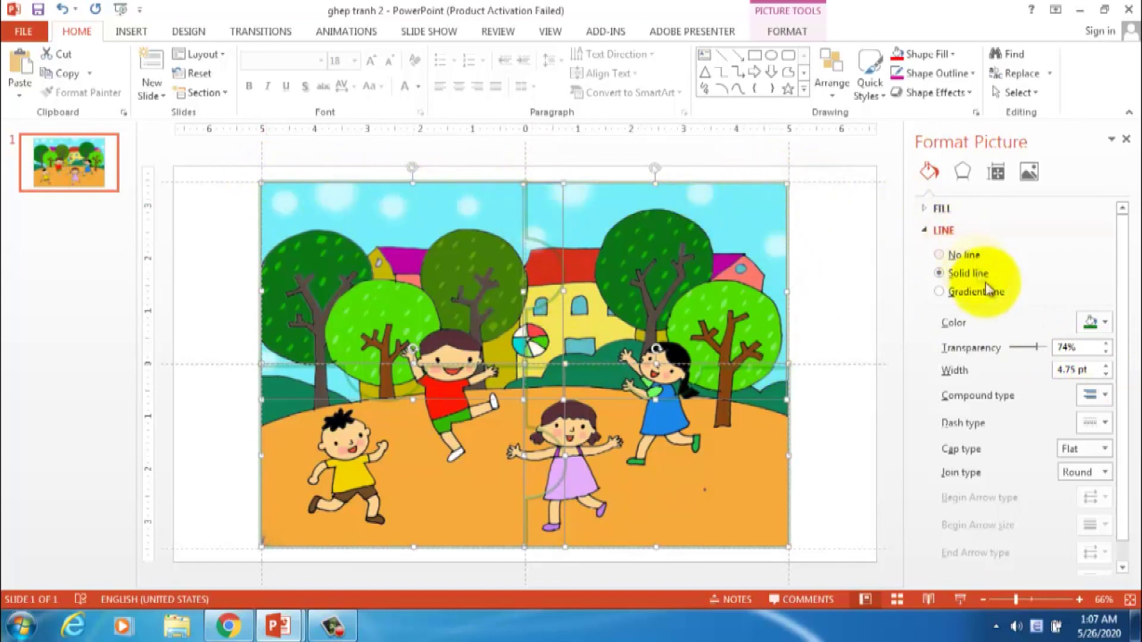
click(1104, 323)
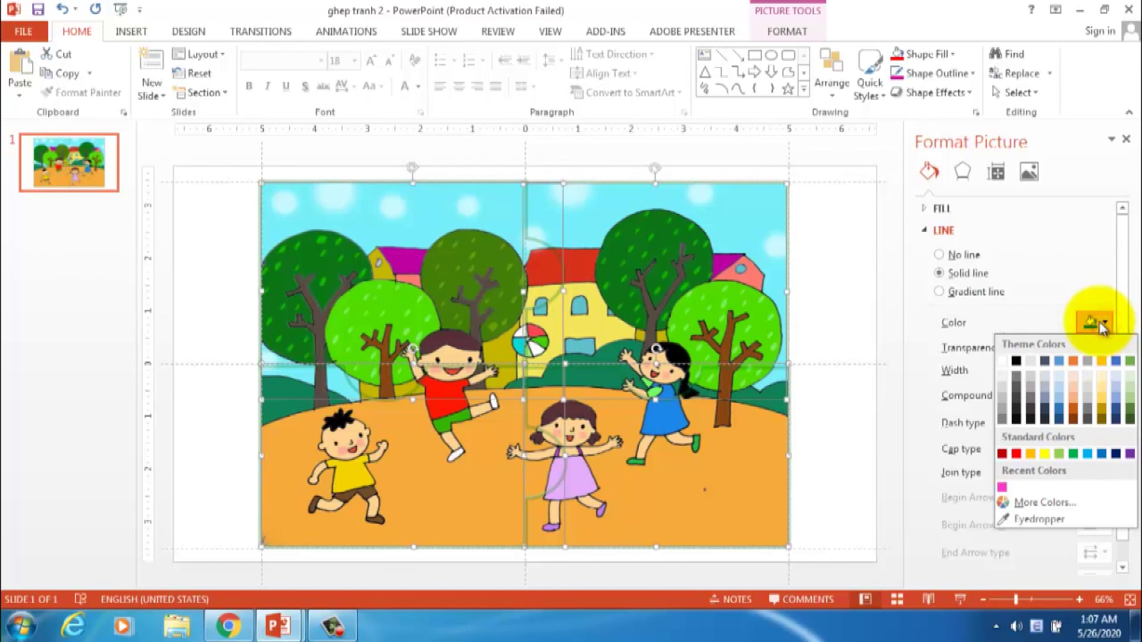
click(1048, 519)
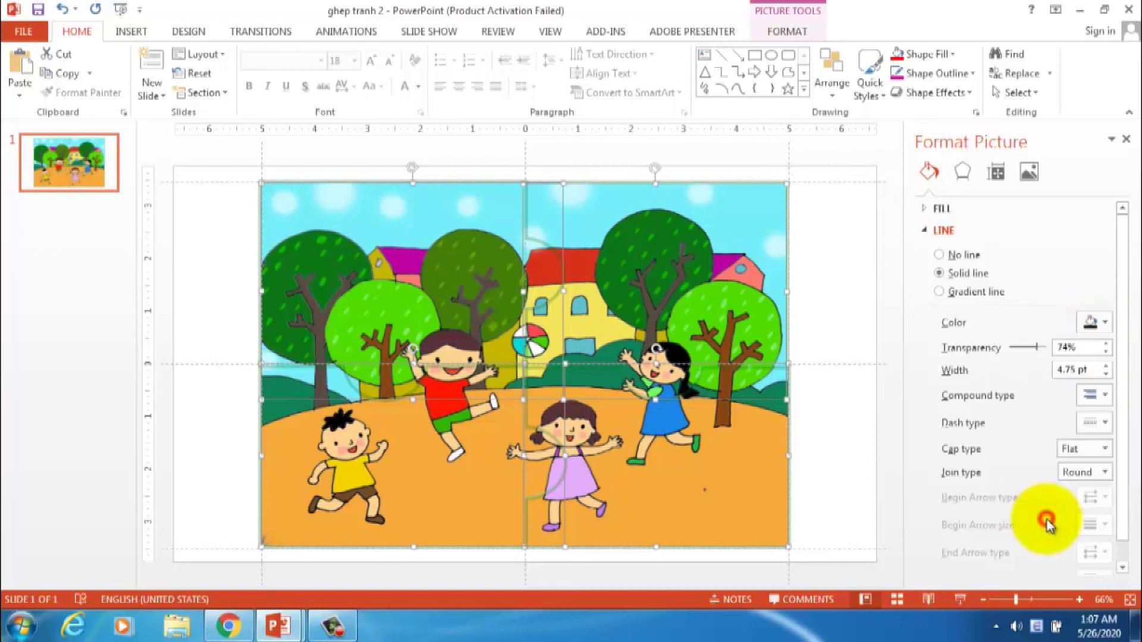
click(676, 232)
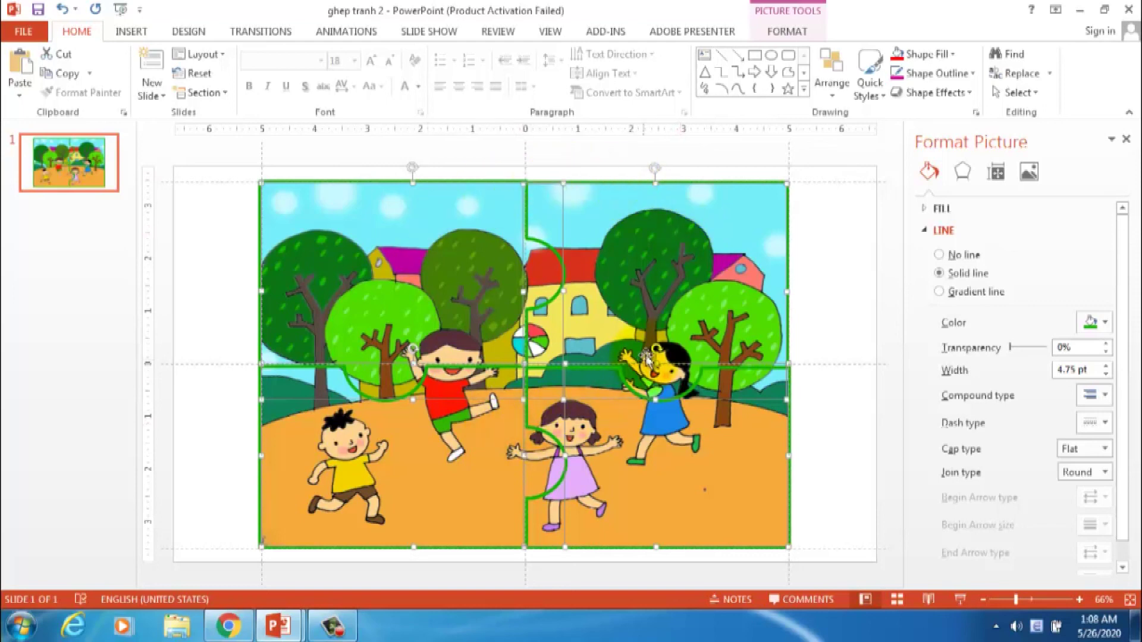
drag(650, 316, 758, 305)
click(848, 289)
drag(489, 299, 474, 280)
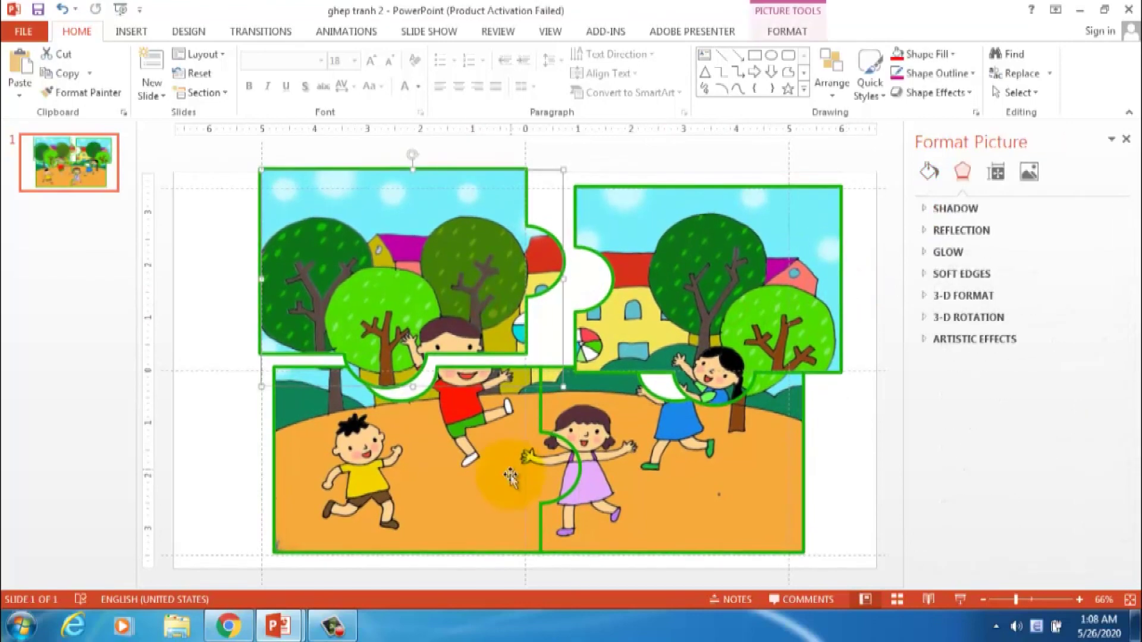
drag(381, 470, 340, 482)
drag(672, 380, 711, 410)
drag(491, 294, 497, 294)
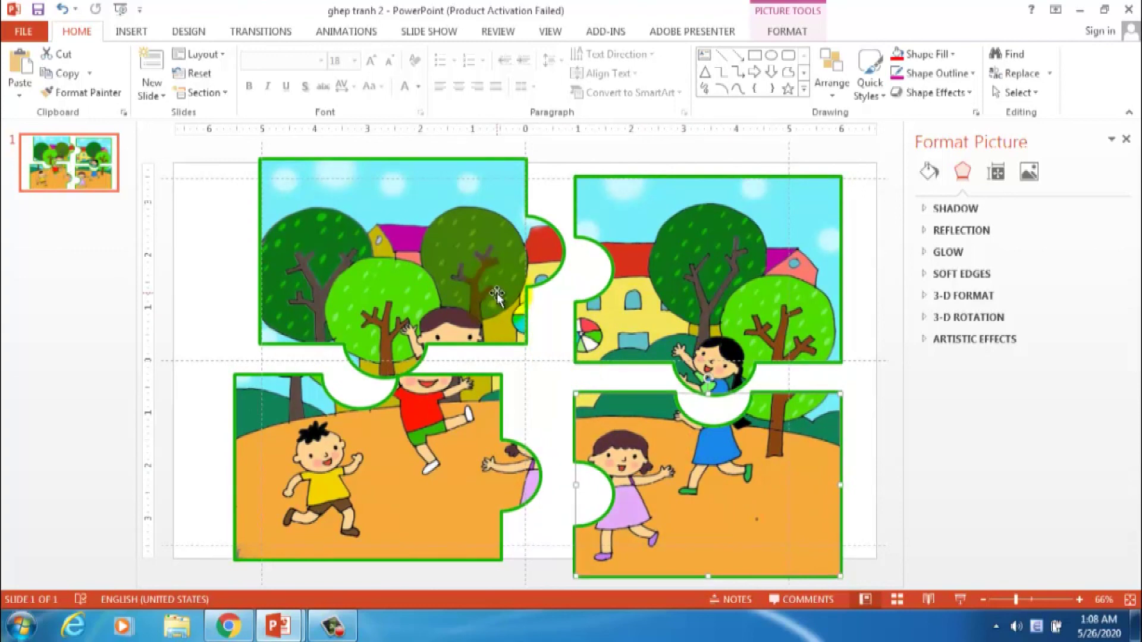
drag(512, 307, 512, 324)
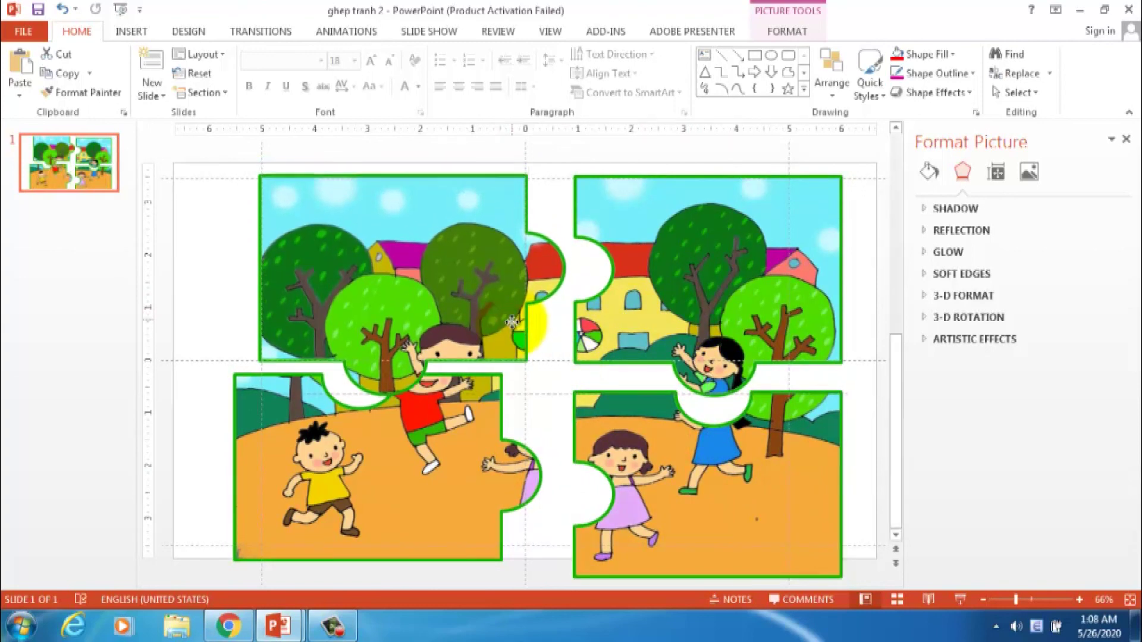
mouse_move(505, 449)
mouse_down()
mouse_move(517, 460)
mouse_move(509, 453)
mouse_up()
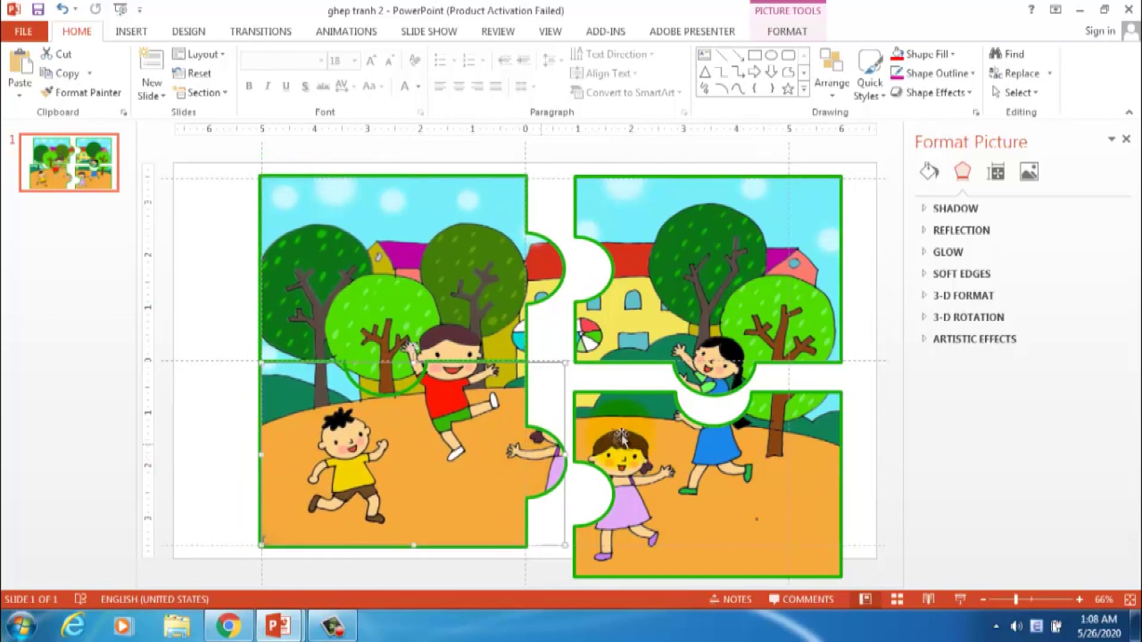
drag(700, 328, 651, 328)
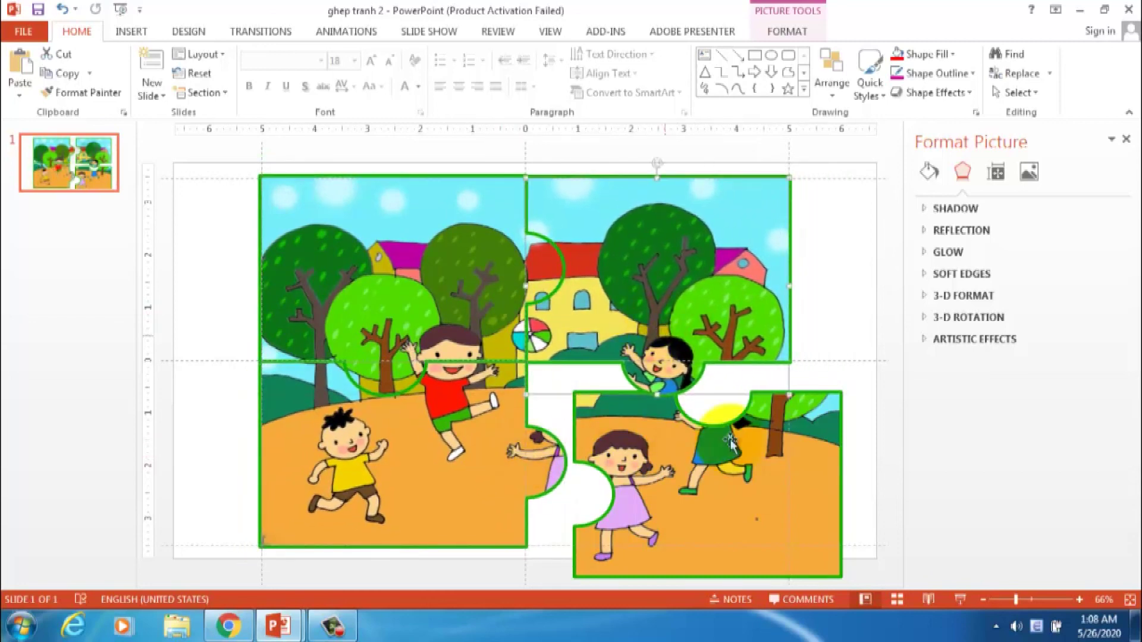
drag(771, 511, 722, 488)
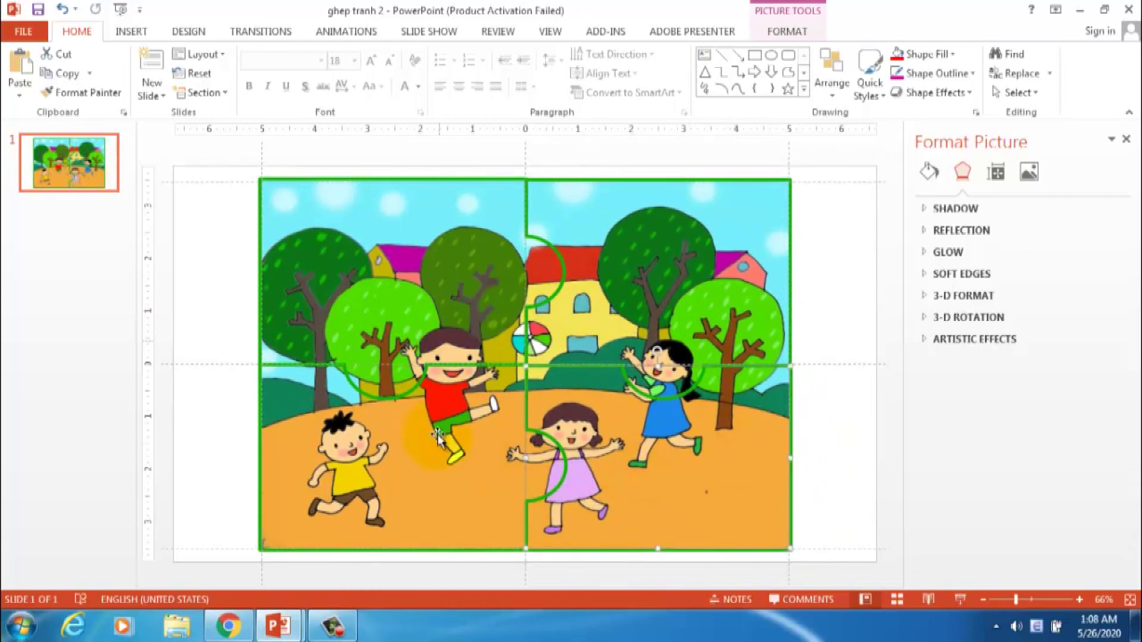